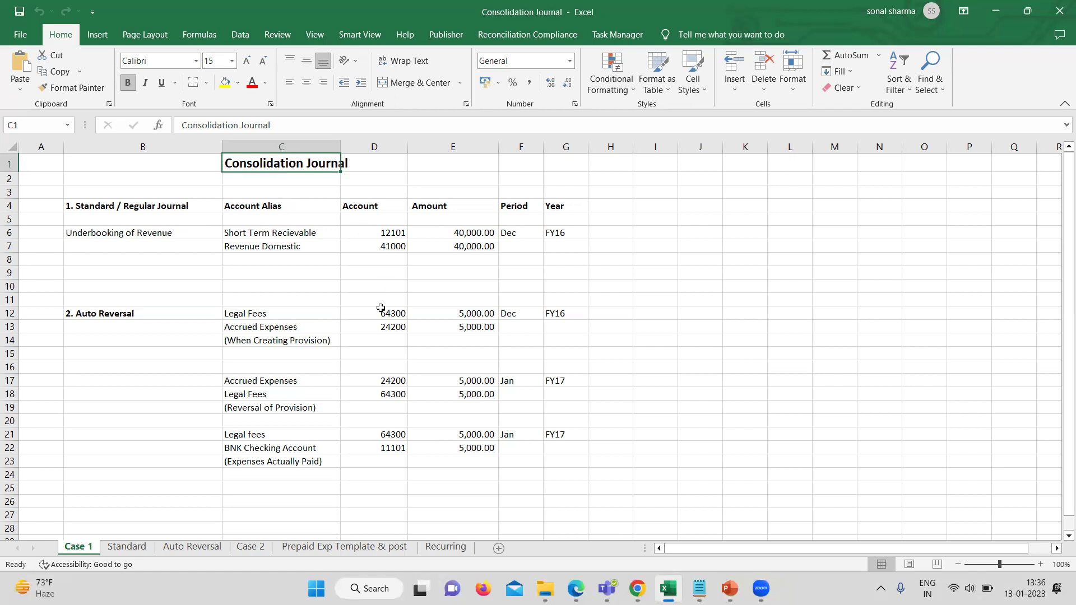
# Step: Enter the list Goodwill impairment, Intercompany Elimination and Minority Interest in cells J2 to J4 of the Case 1 sheet
pyautogui.click(690, 180)
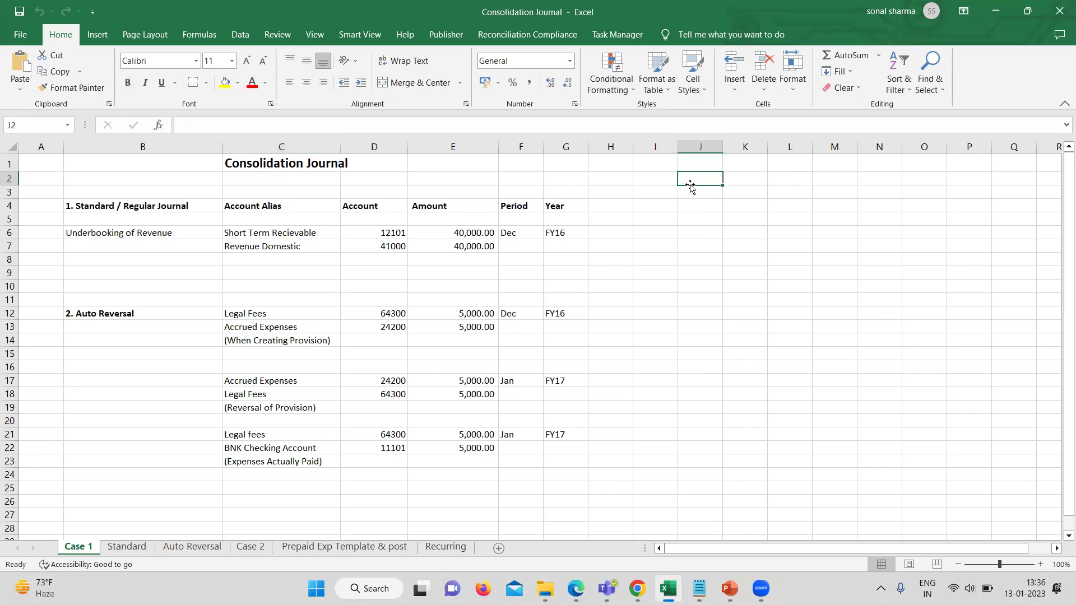
pyautogui.write('Good')
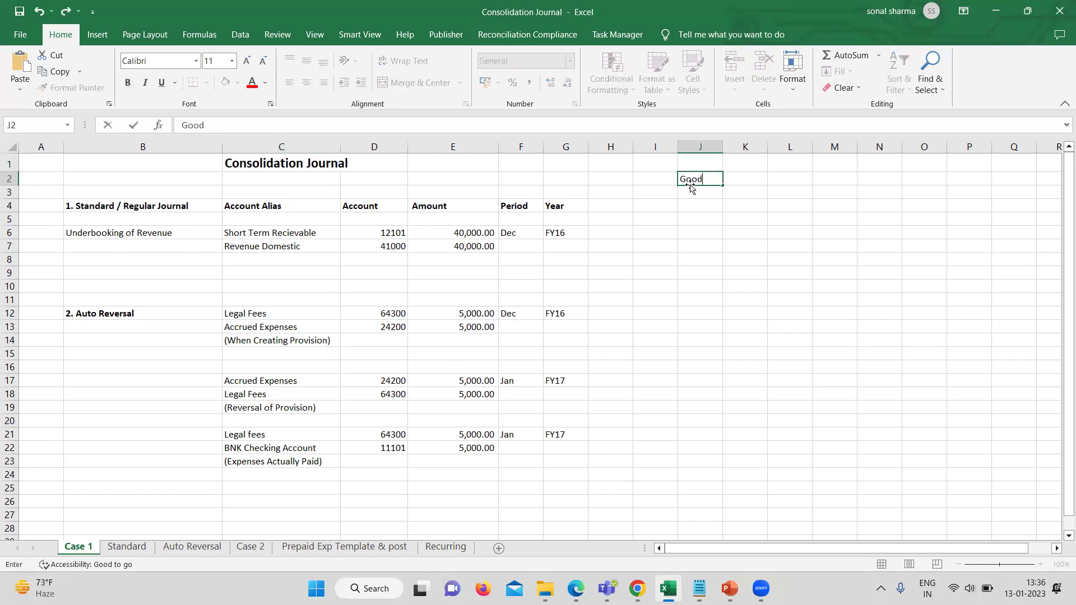
pyautogui.write('will impairment')
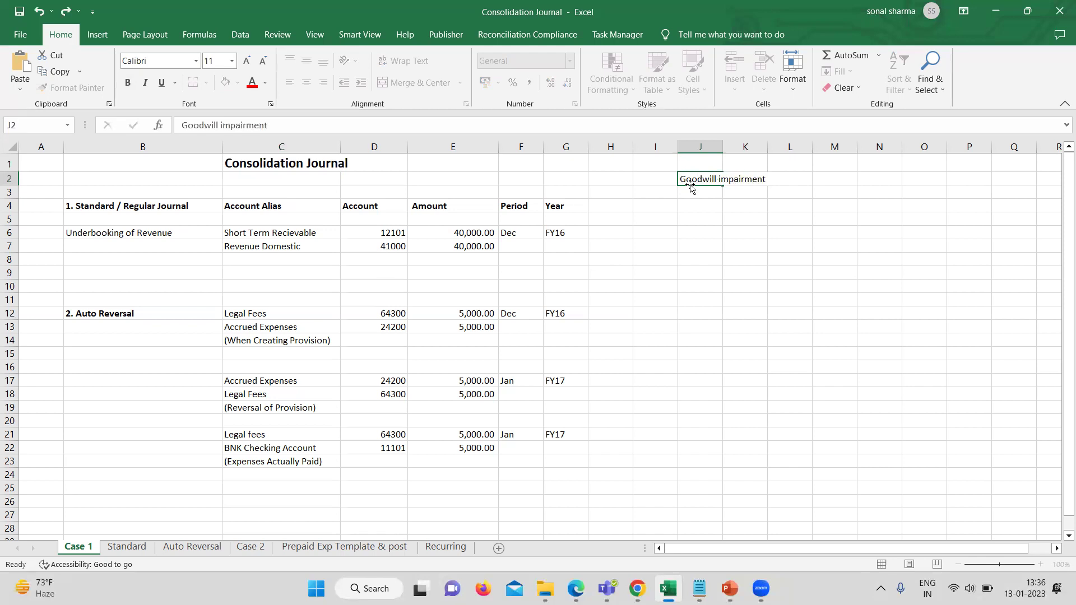
pyautogui.press('Return')
pyautogui.write('I')
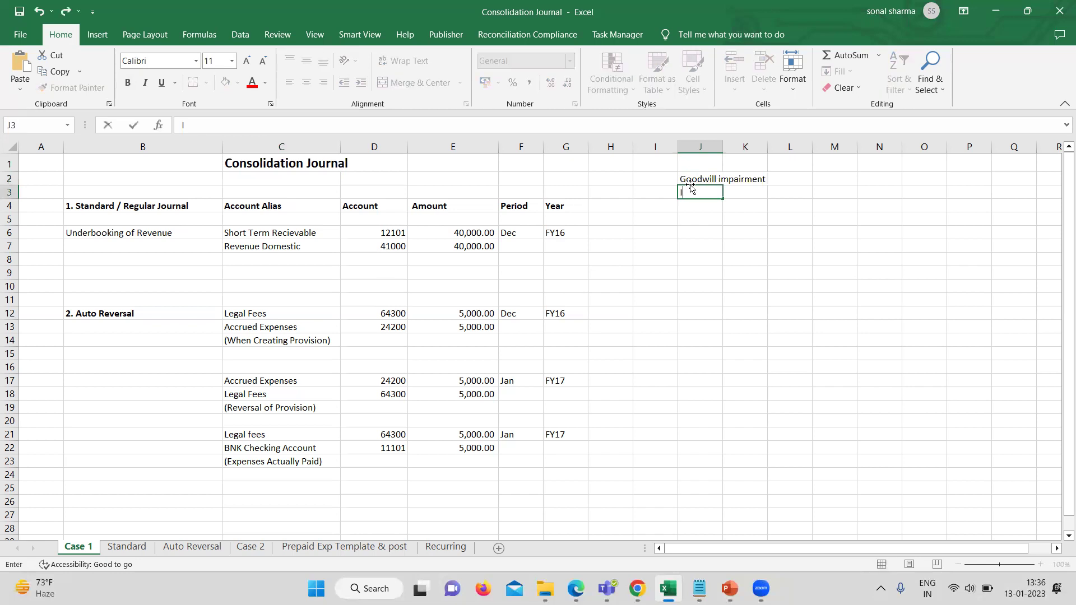
pyautogui.write('ntercompany Elimination')
pyautogui.press('Return')
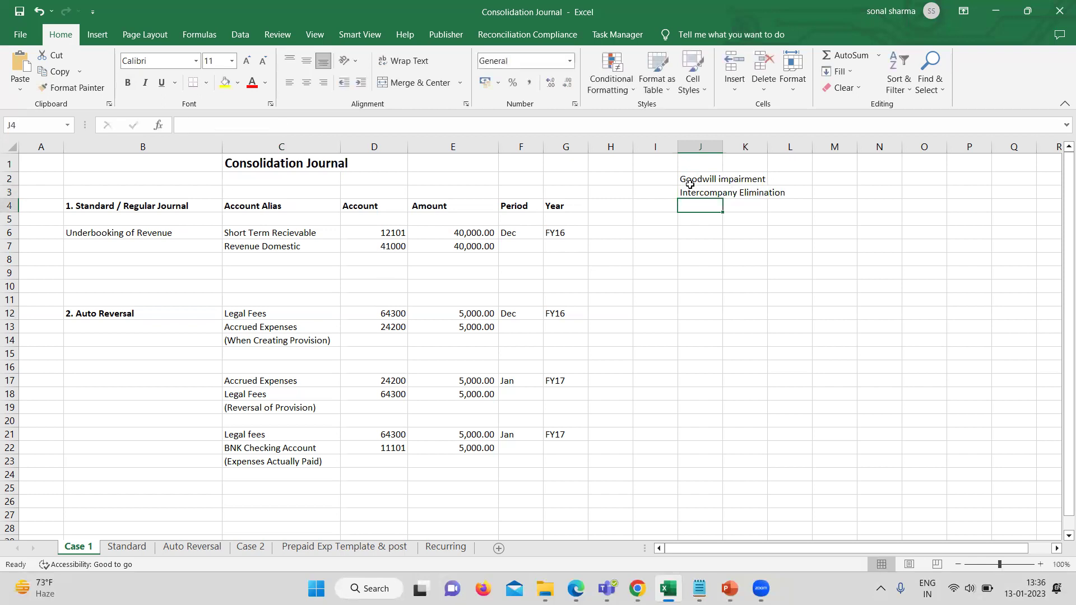
pyautogui.write('Min')
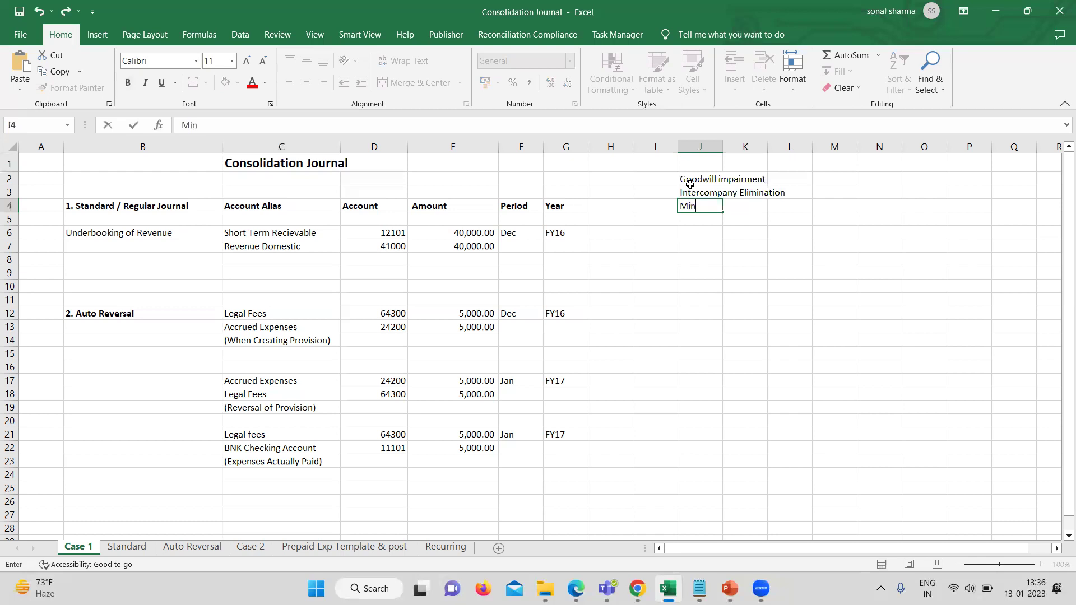
pyautogui.write('ority Interest')
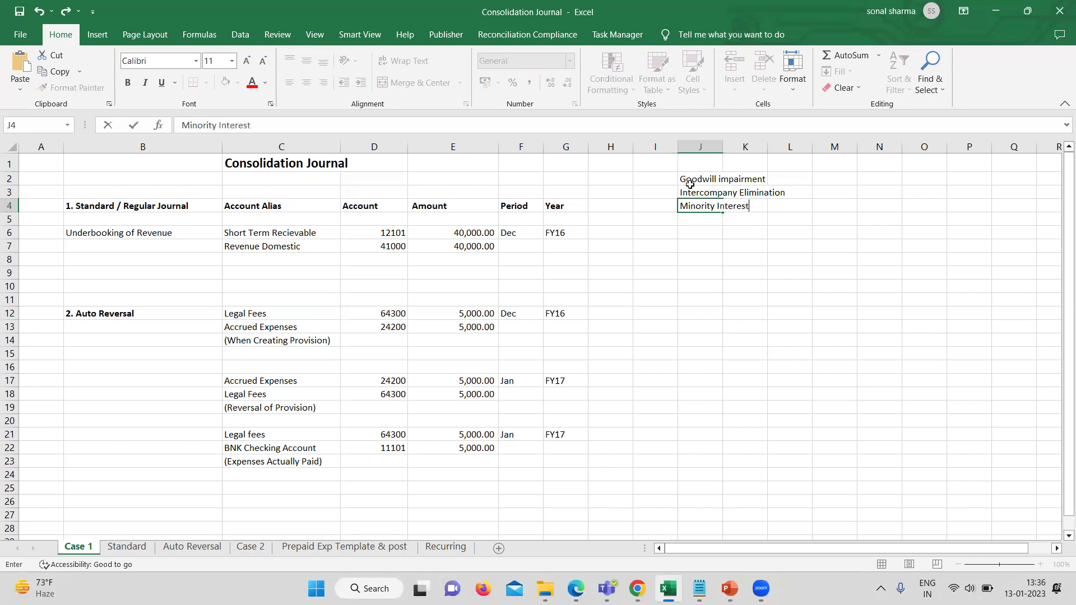
pyautogui.press('Return')
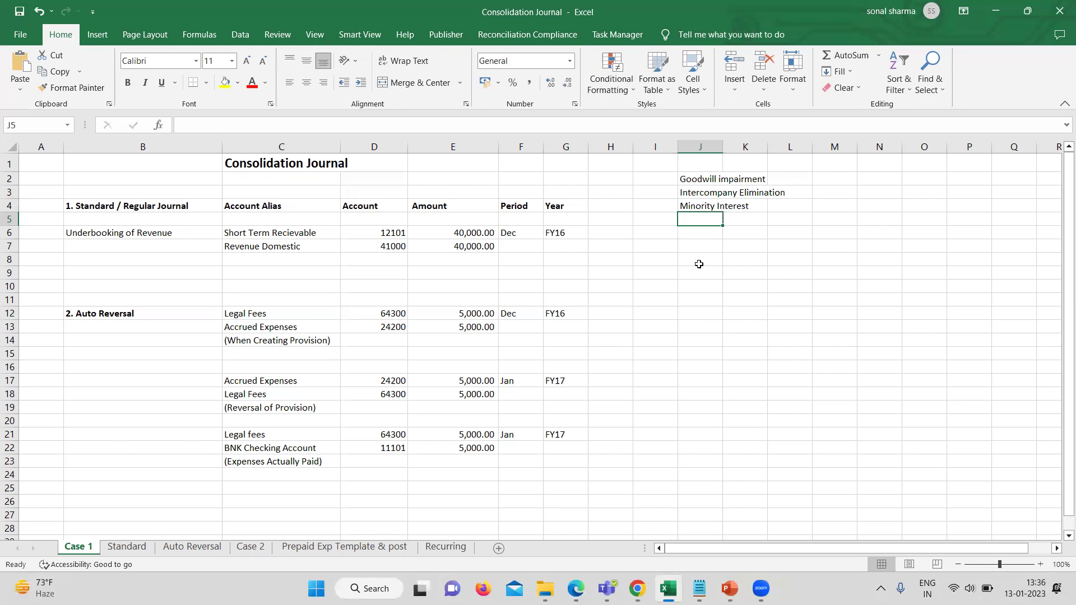
pyautogui.click(796, 282)
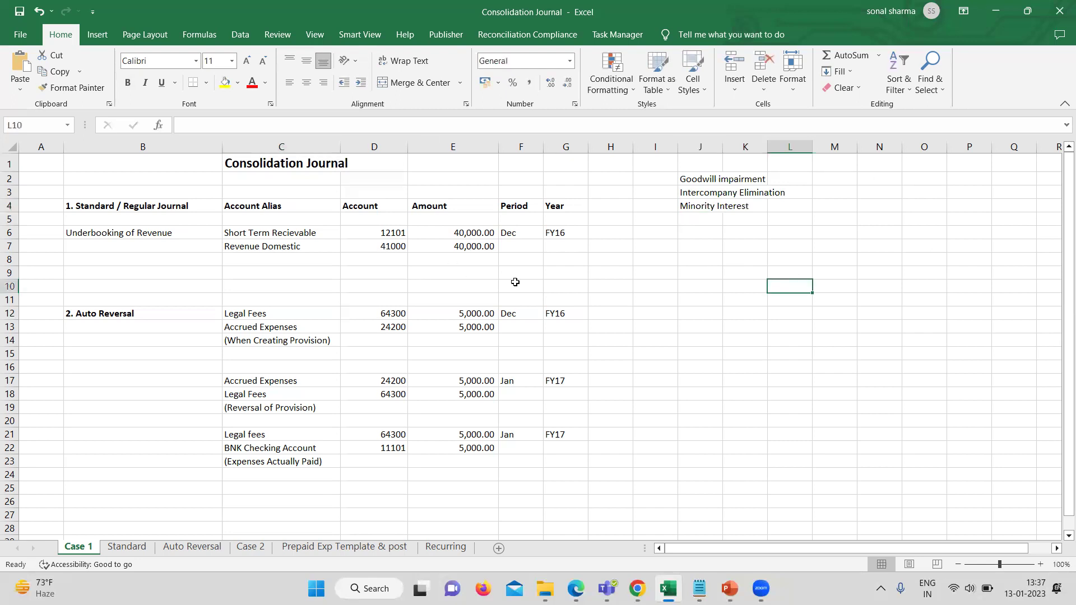
pyautogui.click(555, 269)
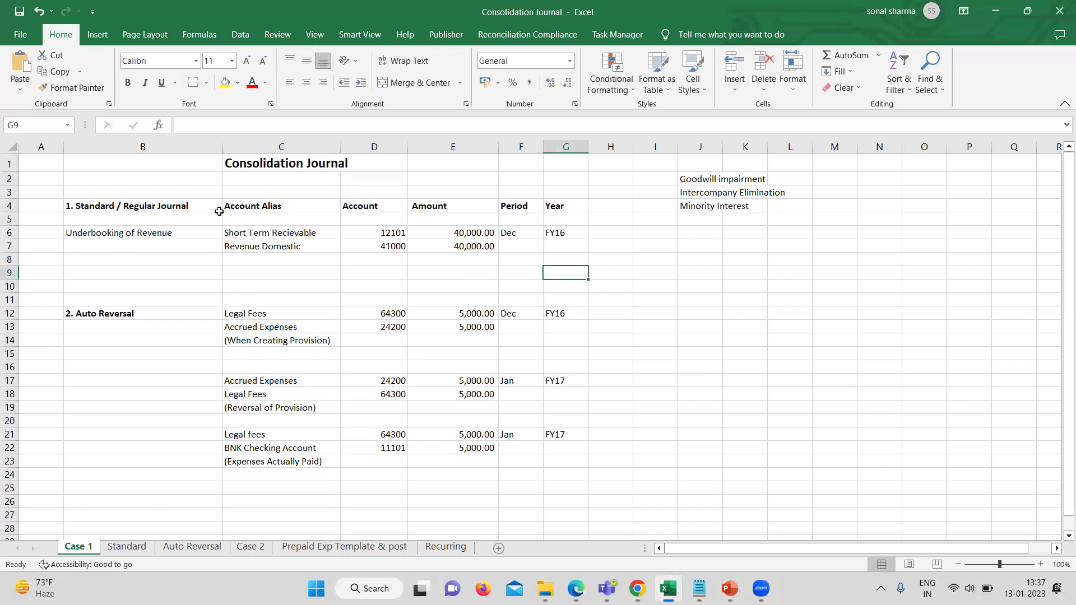
pyautogui.click(278, 163)
pyautogui.click(662, 275)
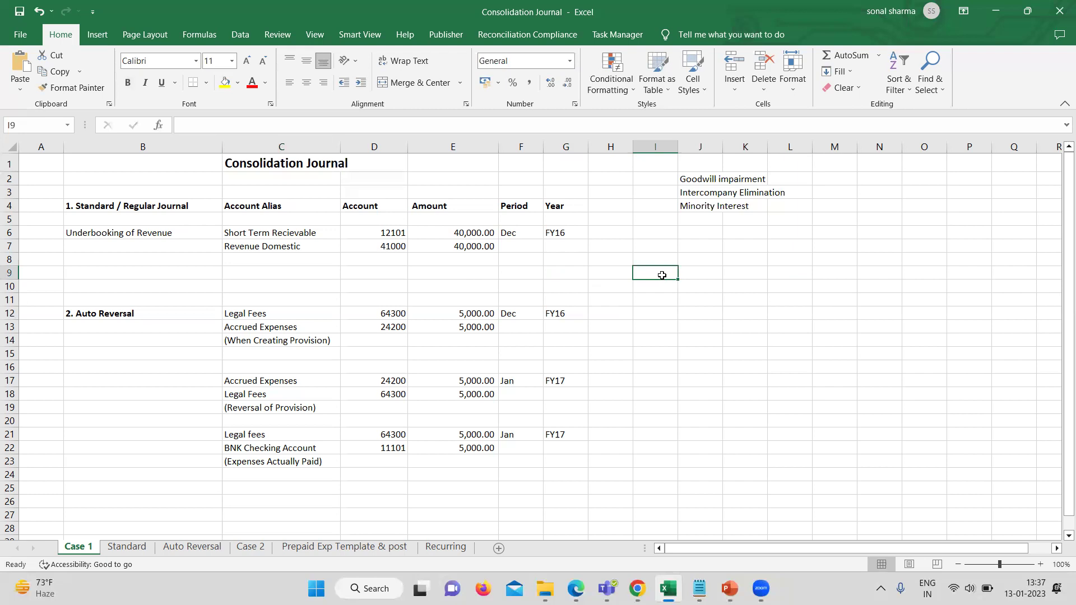
pyautogui.click(269, 316)
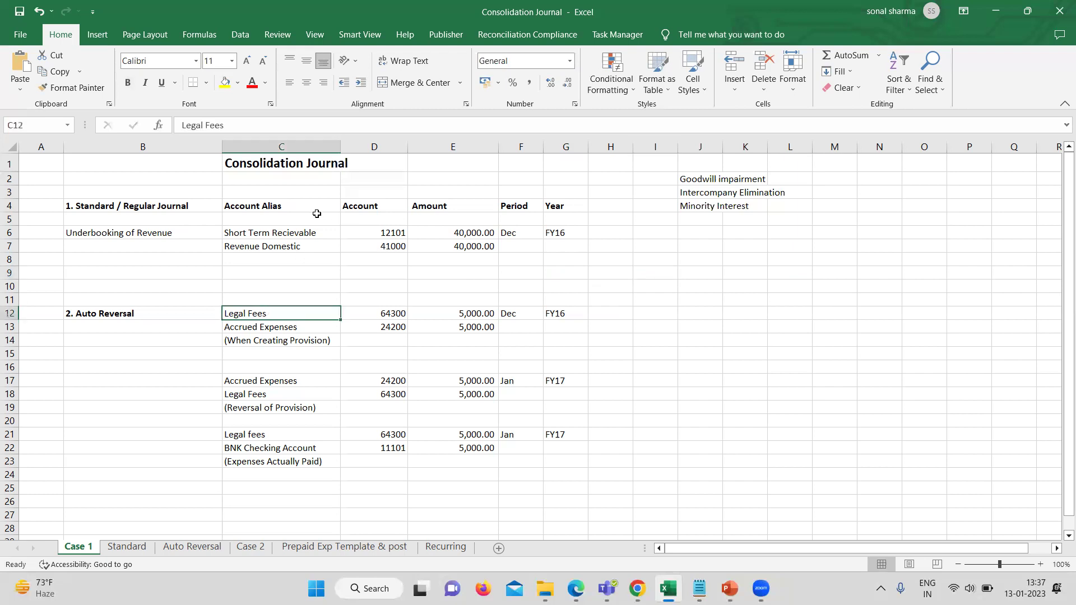
pyautogui.click(317, 218)
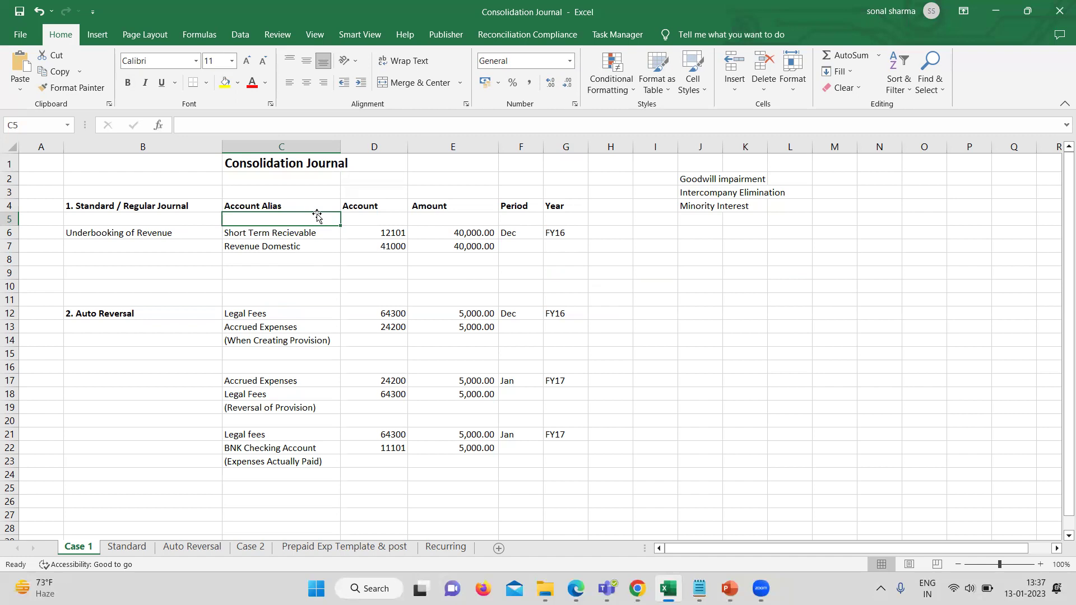
pyautogui.click(325, 272)
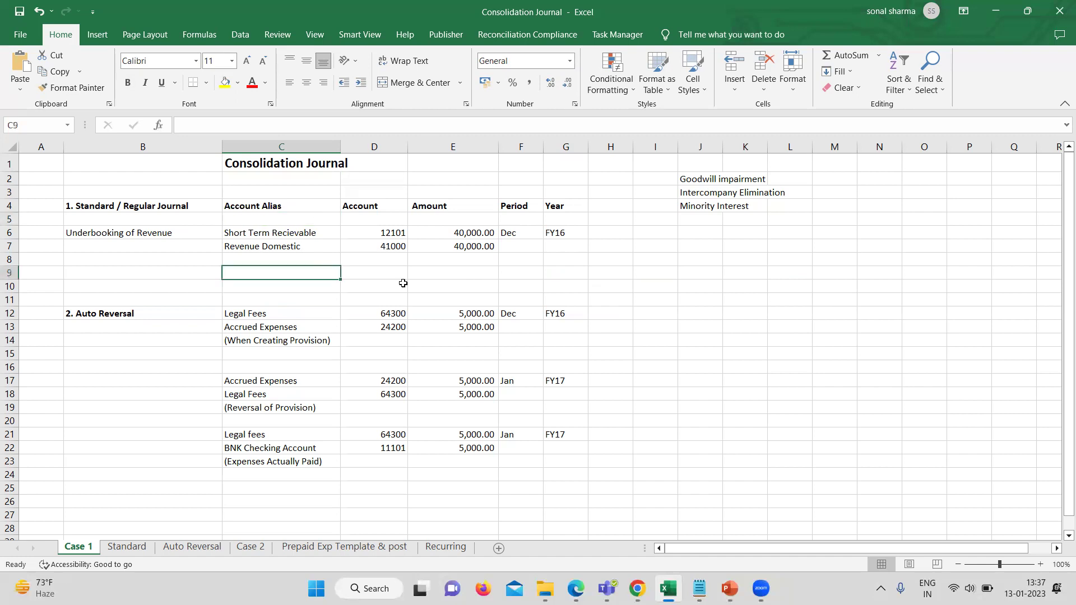
pyautogui.click(478, 289)
pyautogui.click(300, 167)
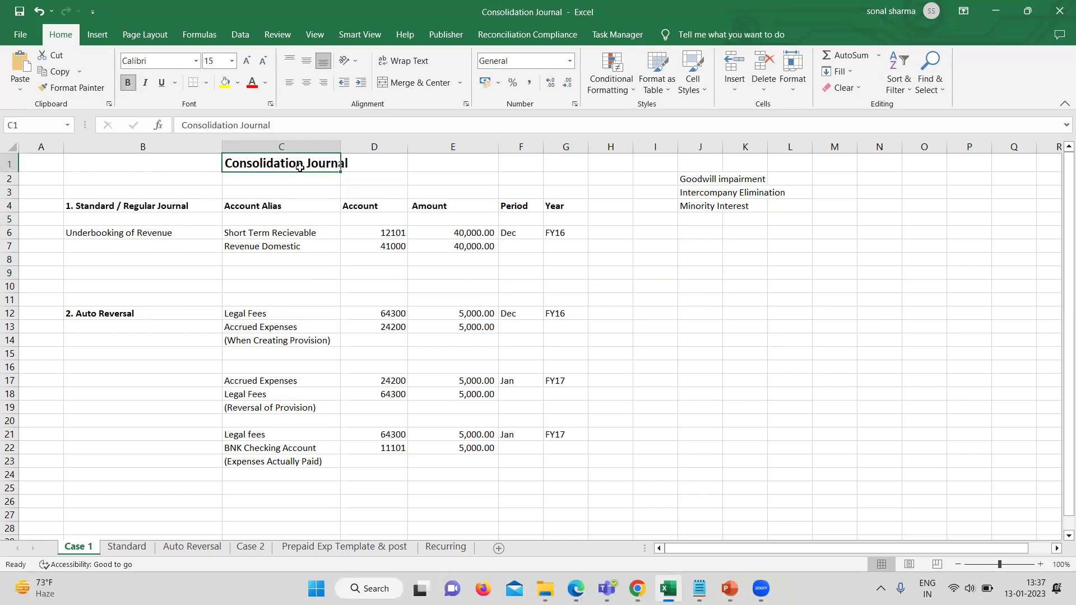
pyautogui.click(374, 269)
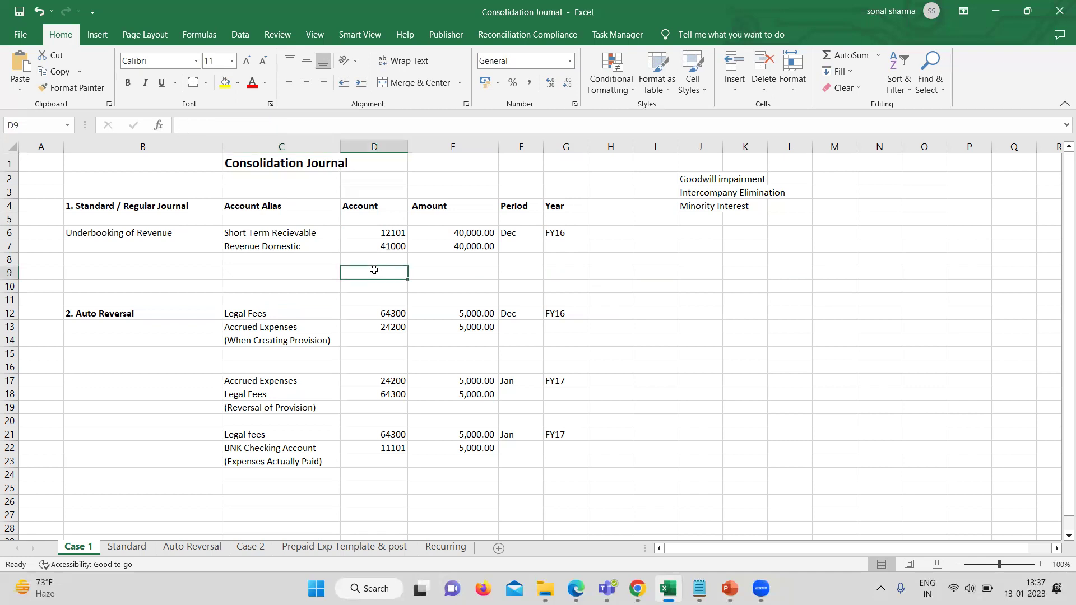
# Step: Switch to Oracle EPM Cloud Financial Consolidation and Close in Chrome and open Consolidation Journals
pyautogui.click(639, 588)
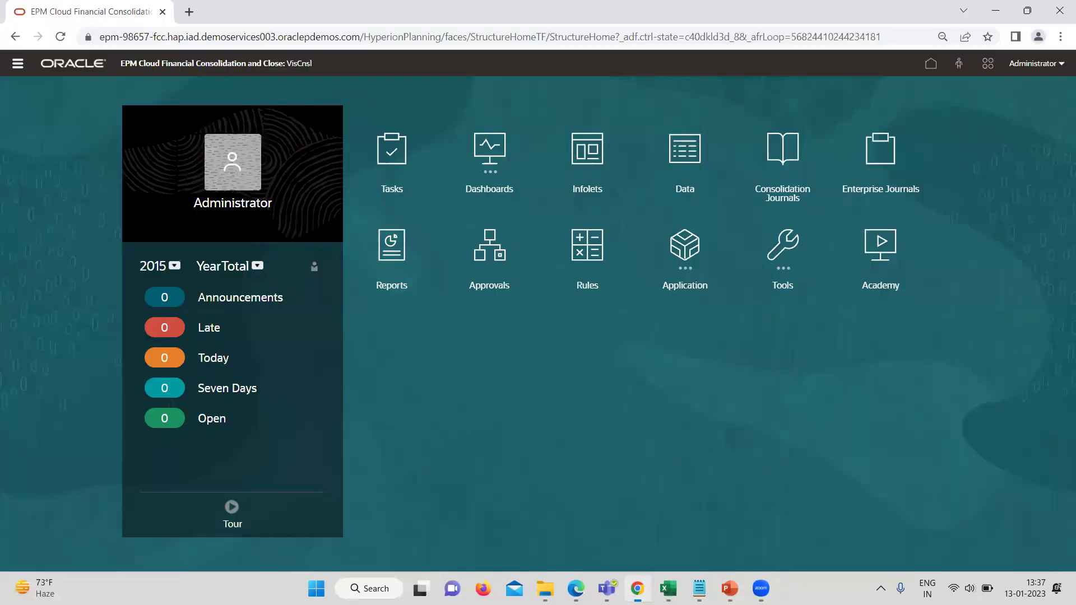
pyautogui.click(16, 67)
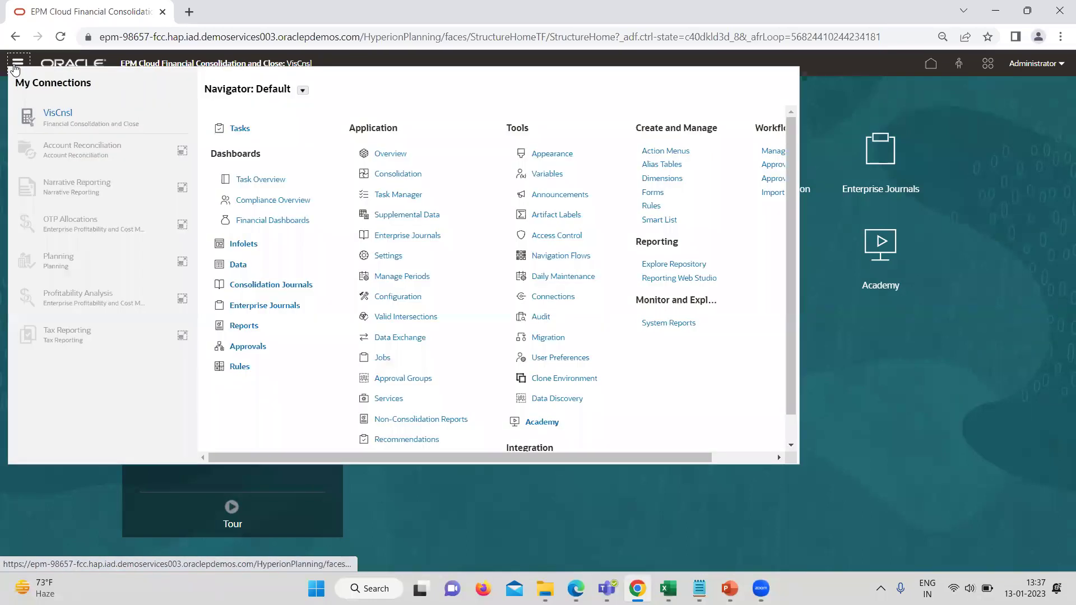
pyautogui.click(257, 286)
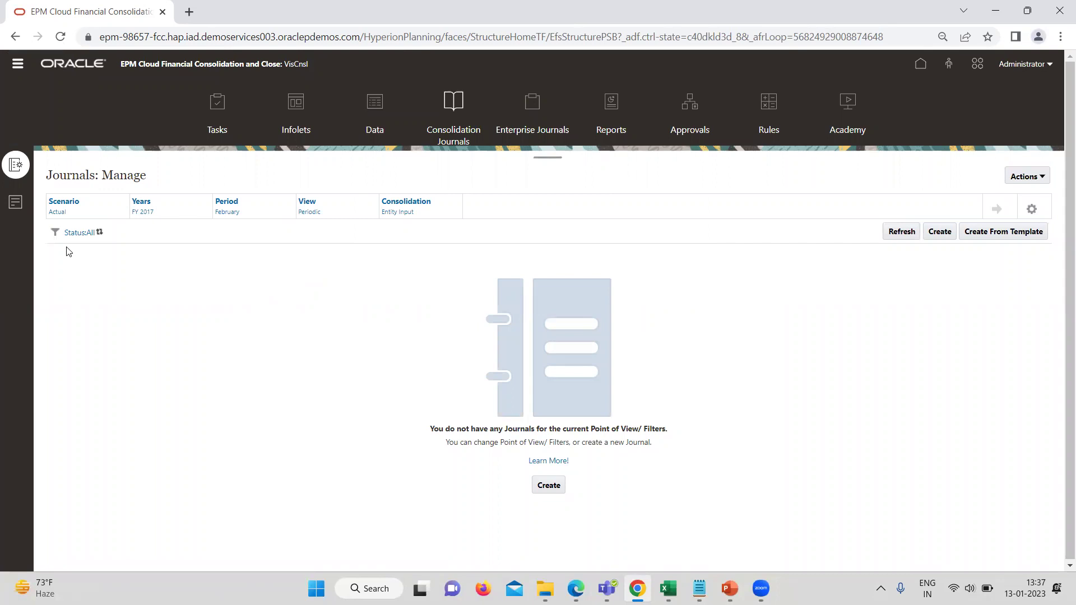
# Step: Start a new journal, try the Auto Reversing and Regular journal types, and look through the data source and group options
pyautogui.click(947, 233)
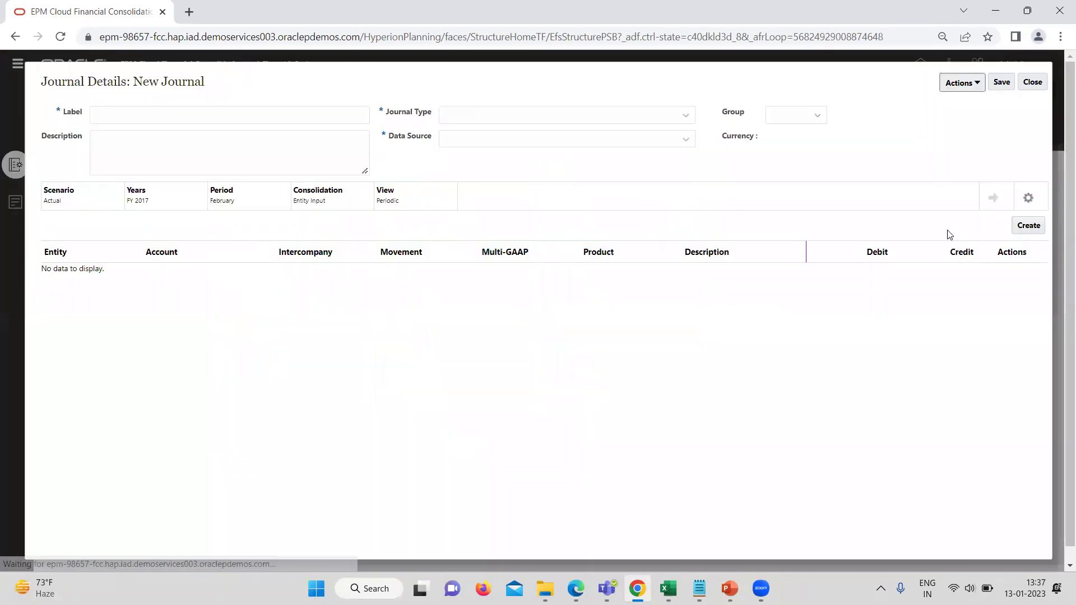
pyautogui.click(661, 116)
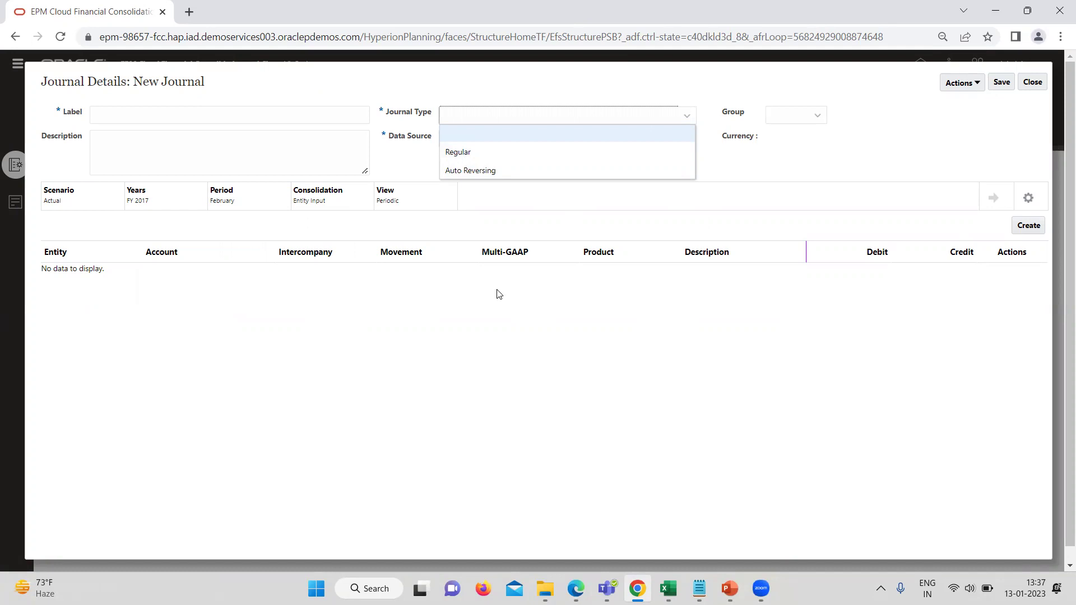
pyautogui.click(480, 171)
pyautogui.click(652, 116)
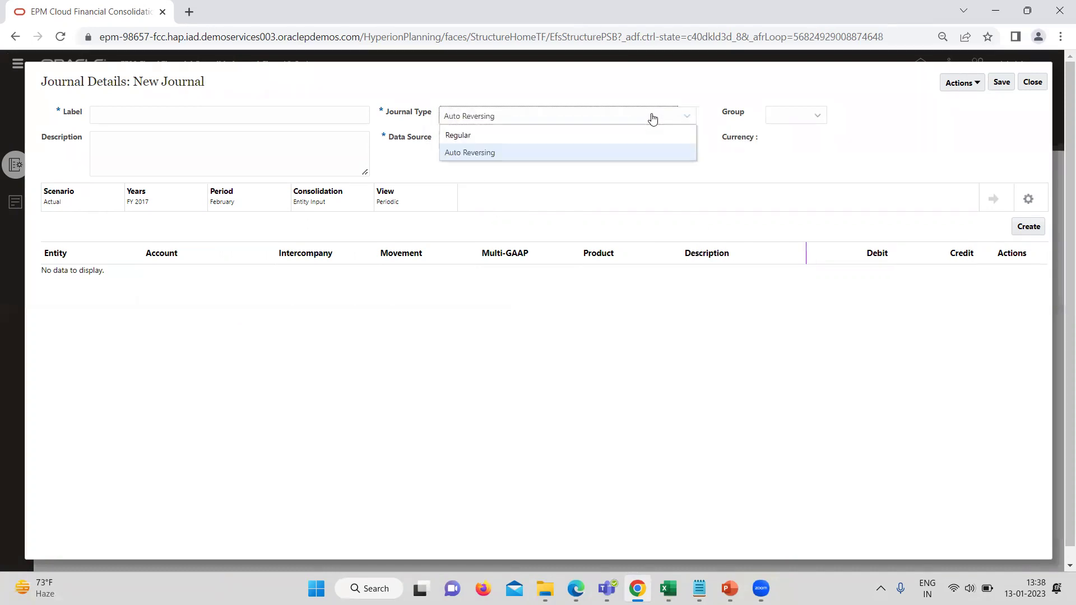
pyautogui.click(626, 136)
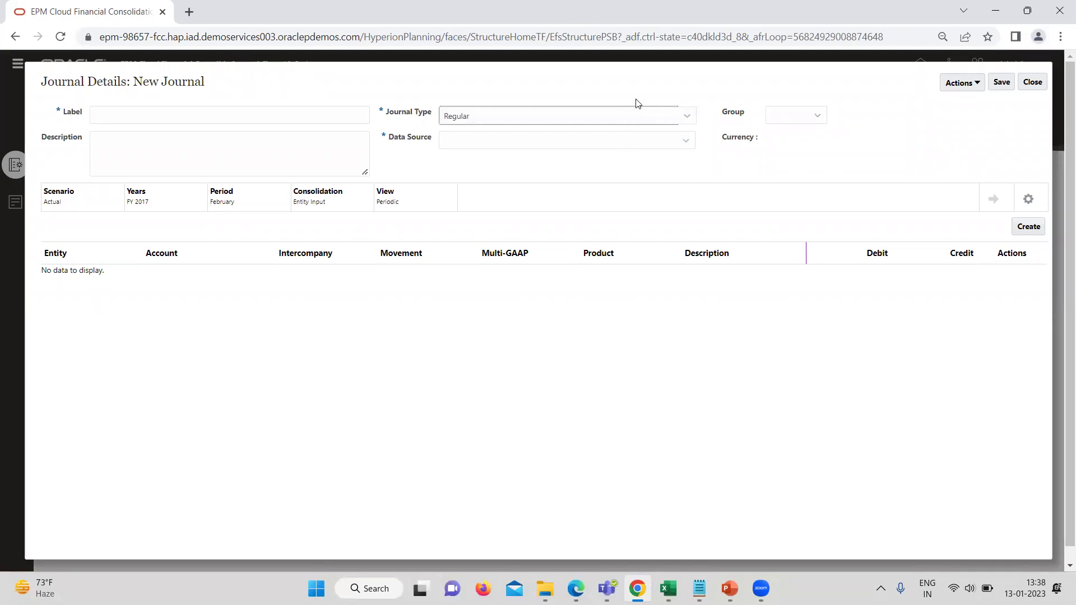
pyautogui.click(608, 144)
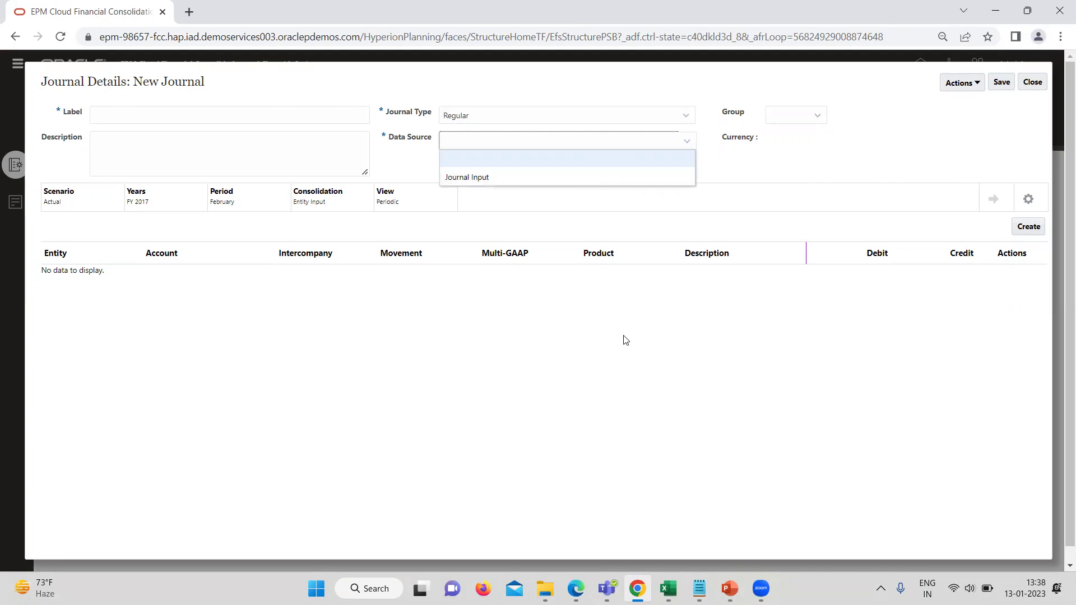
pyautogui.click(723, 355)
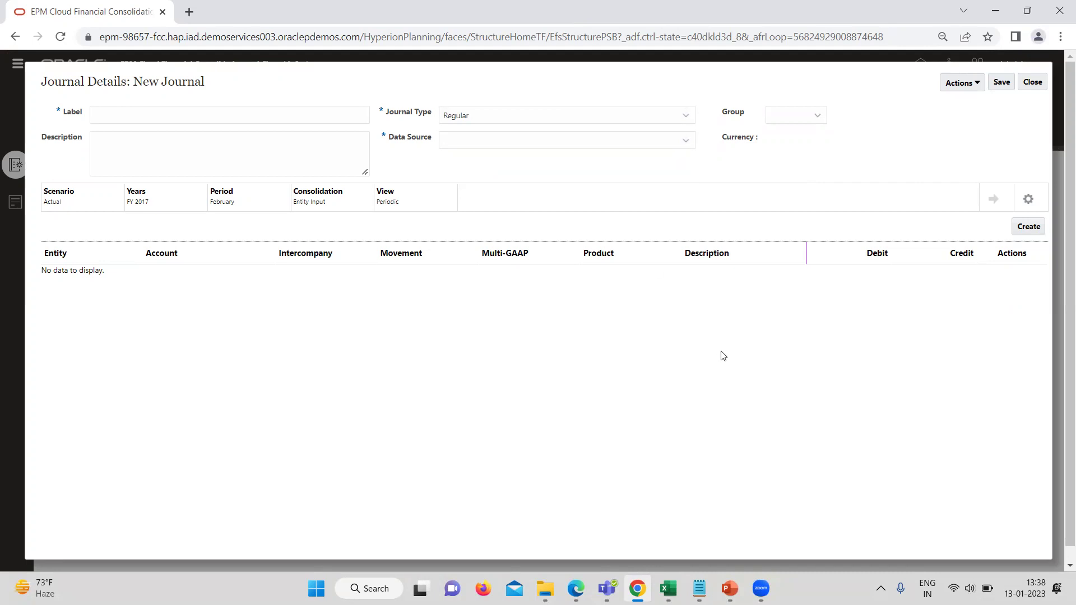
pyautogui.click(819, 112)
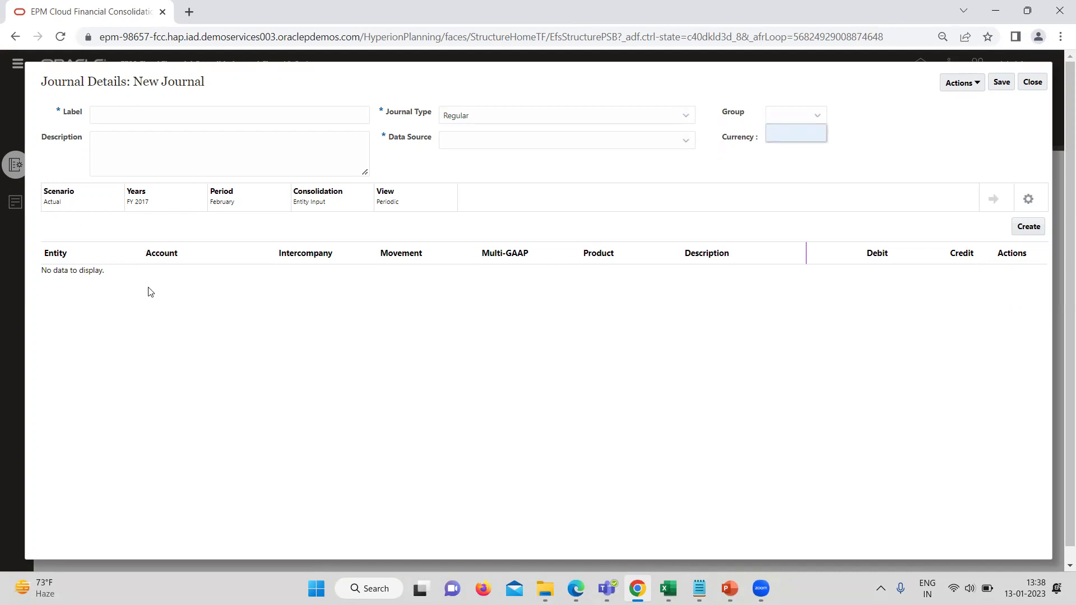
# Step: Try to add a line and open the actions without a label or data source, and discard the new journal
pyautogui.click(1028, 228)
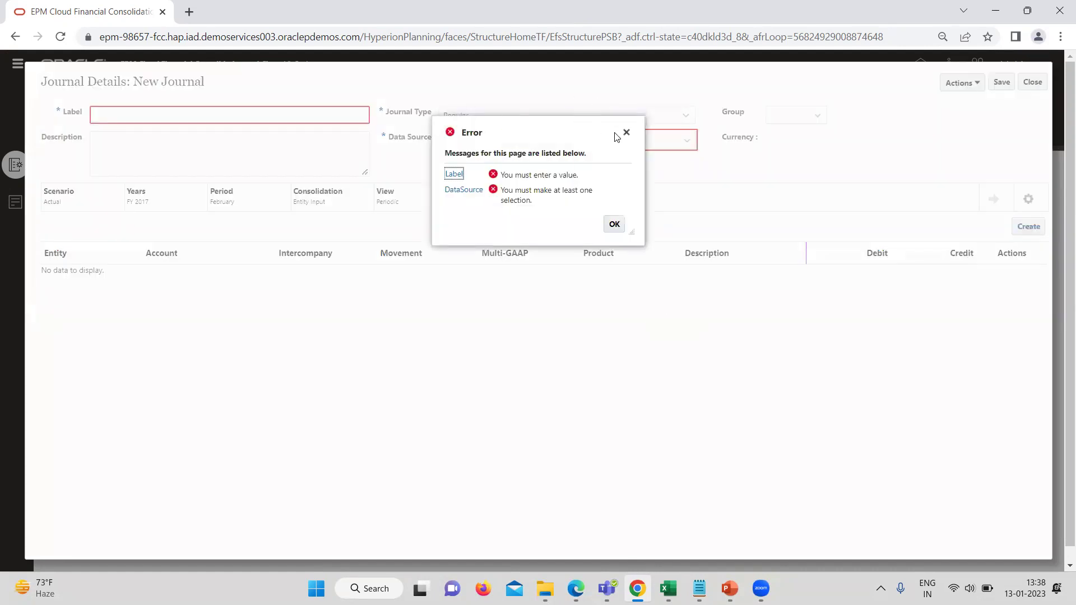
pyautogui.click(627, 134)
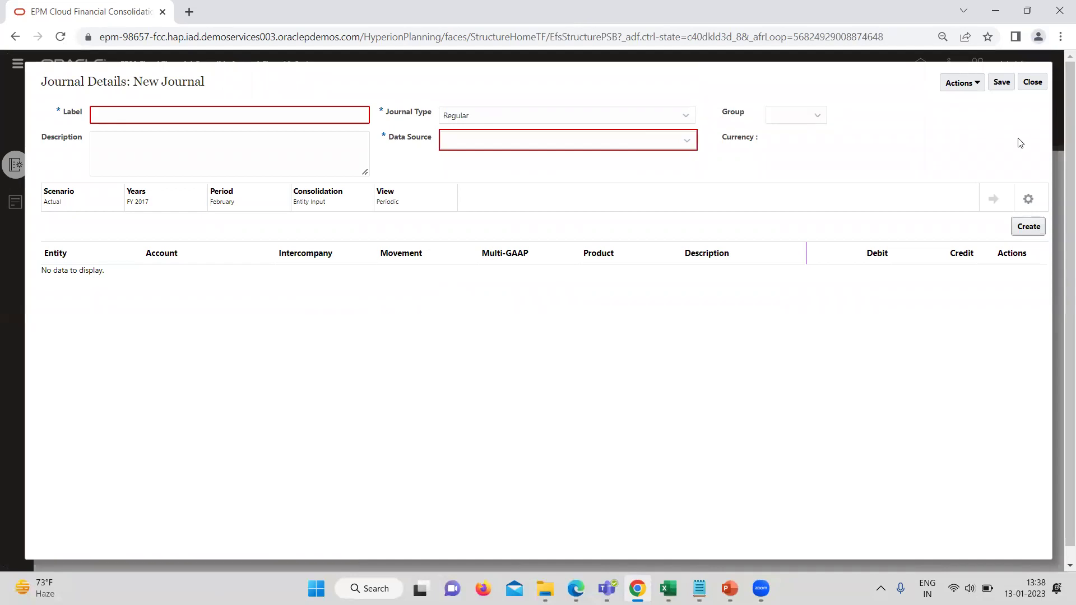
pyautogui.click(979, 85)
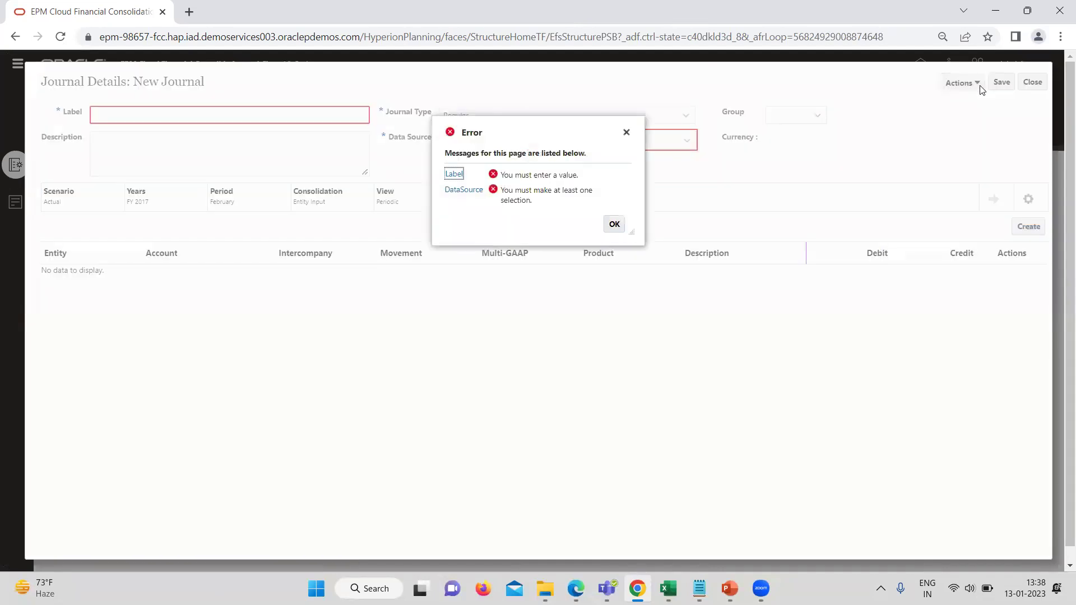
pyautogui.click(616, 224)
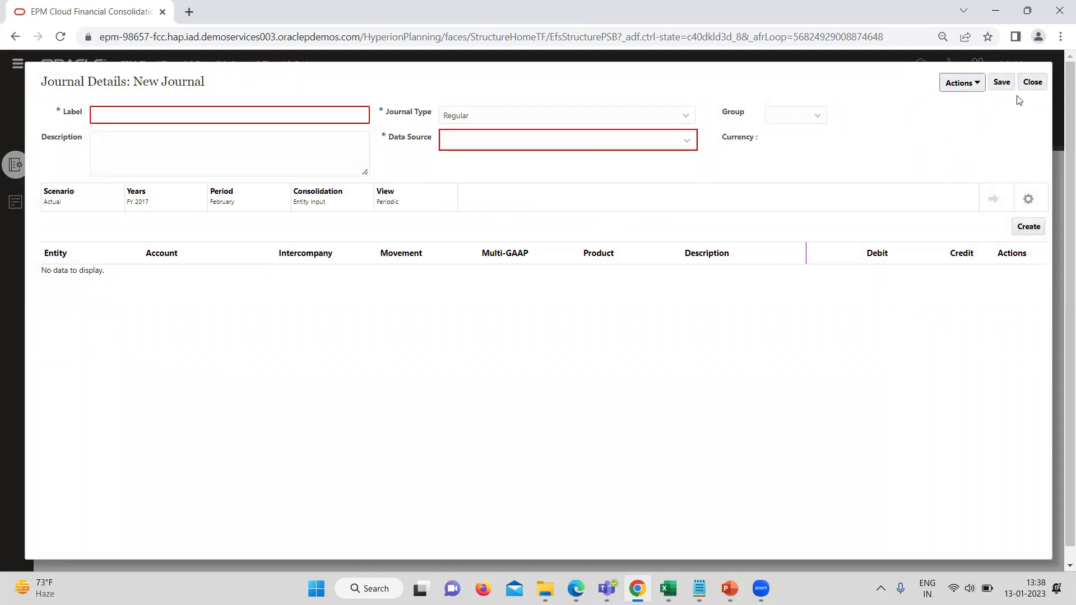
pyautogui.click(1034, 82)
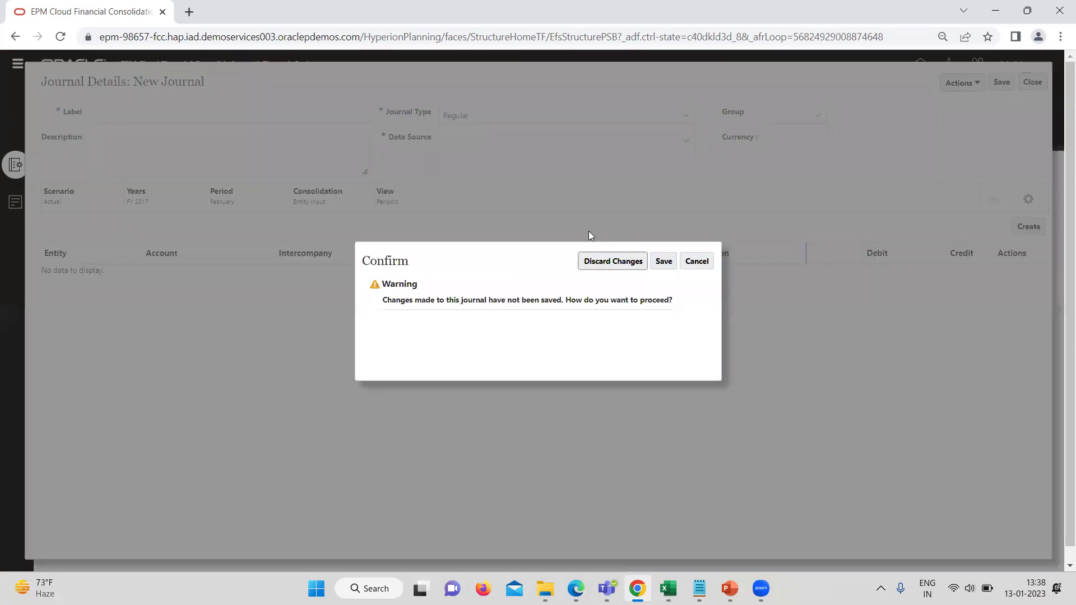
pyautogui.click(631, 260)
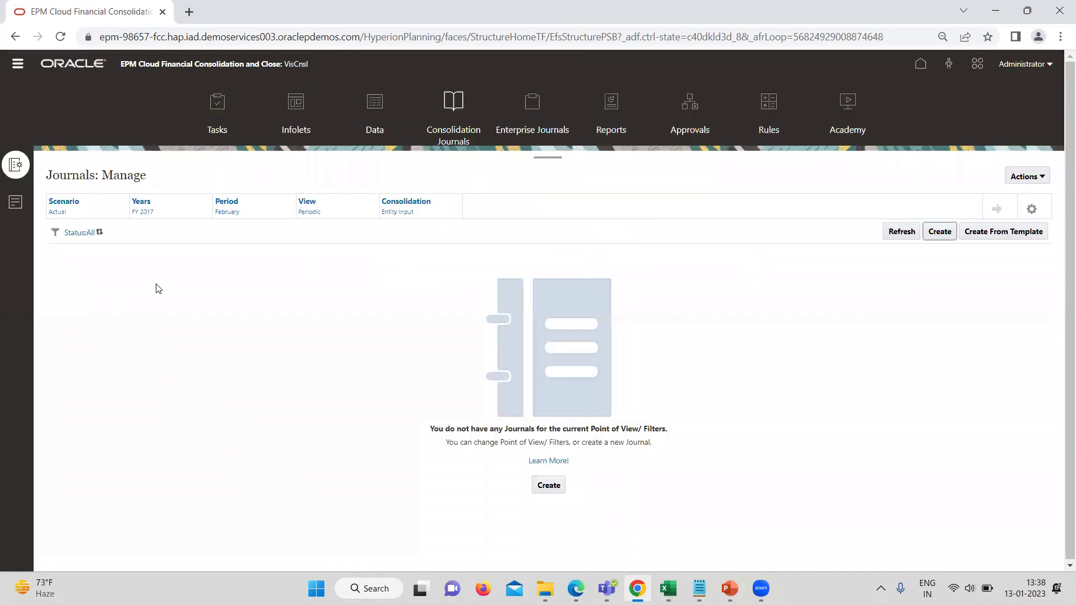
# Step: Look at the journal templates list and the journal management page, ending on the templates
pyautogui.click(14, 205)
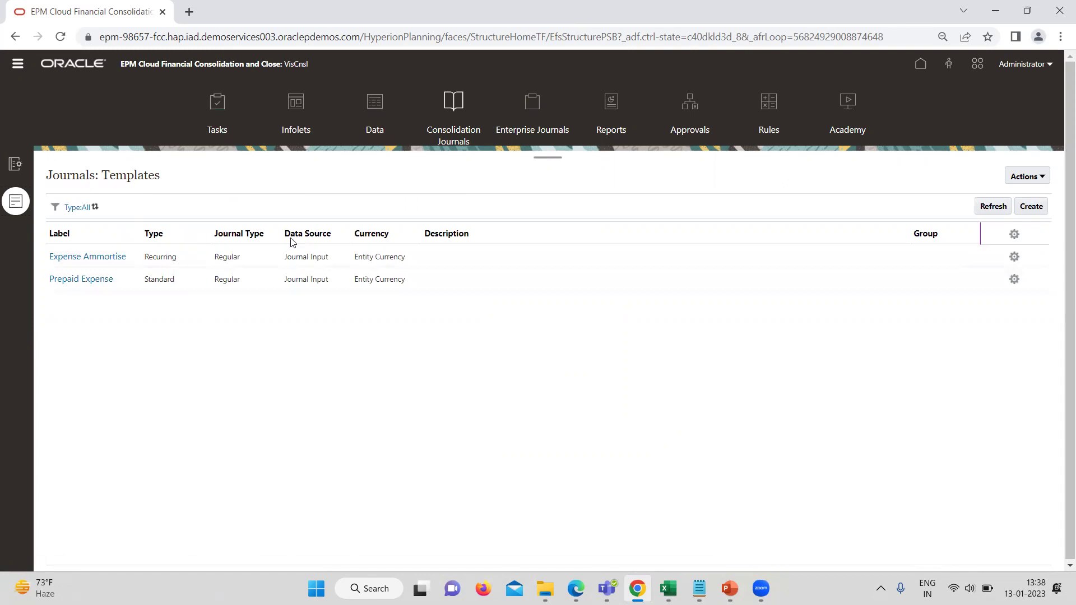
pyautogui.click(16, 163)
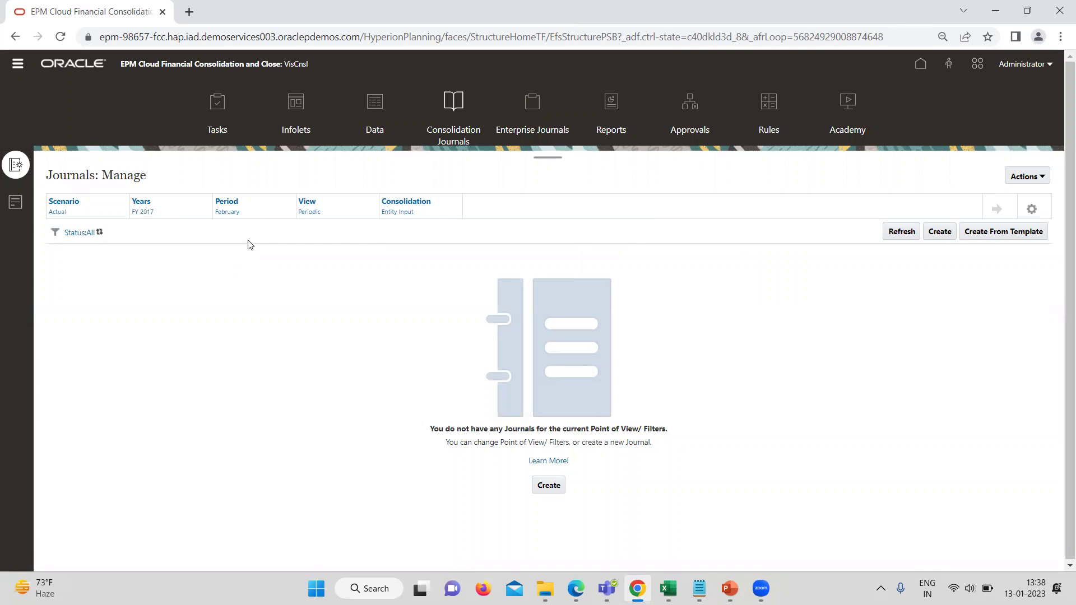
pyautogui.click(17, 203)
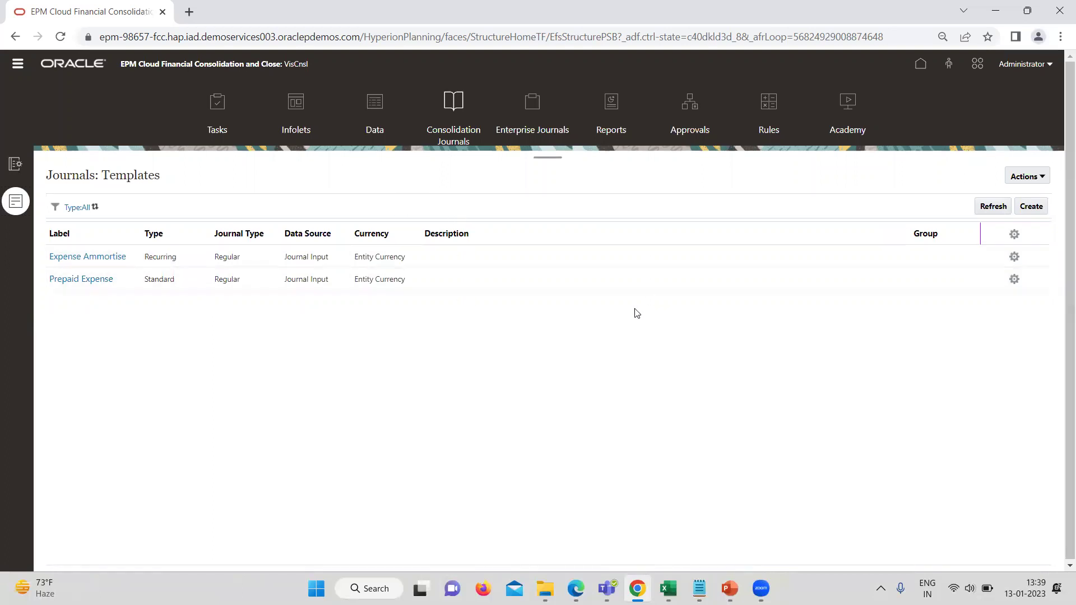
# Step: Open Manage Periods, set the year to FY 2016 for the Actual scenario, and check the status of the December period
pyautogui.click(17, 70)
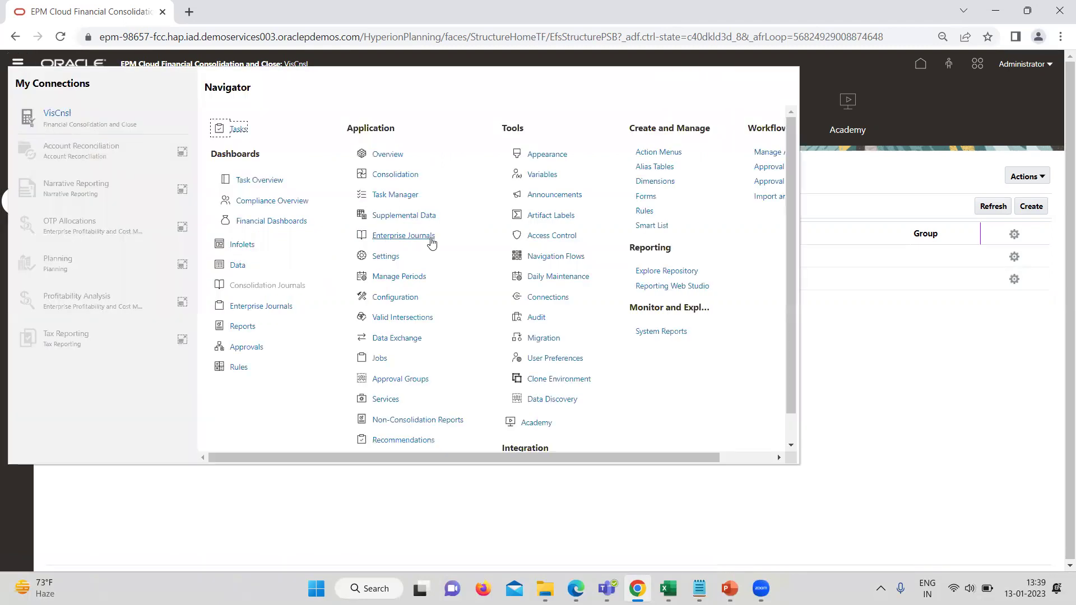
pyautogui.click(401, 276)
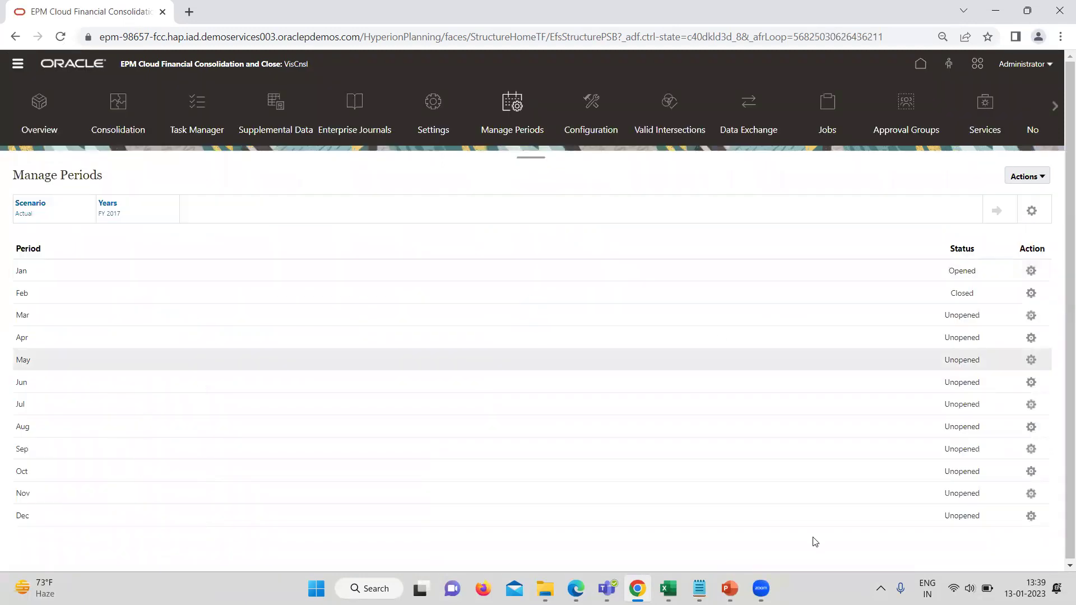
pyautogui.click(106, 214)
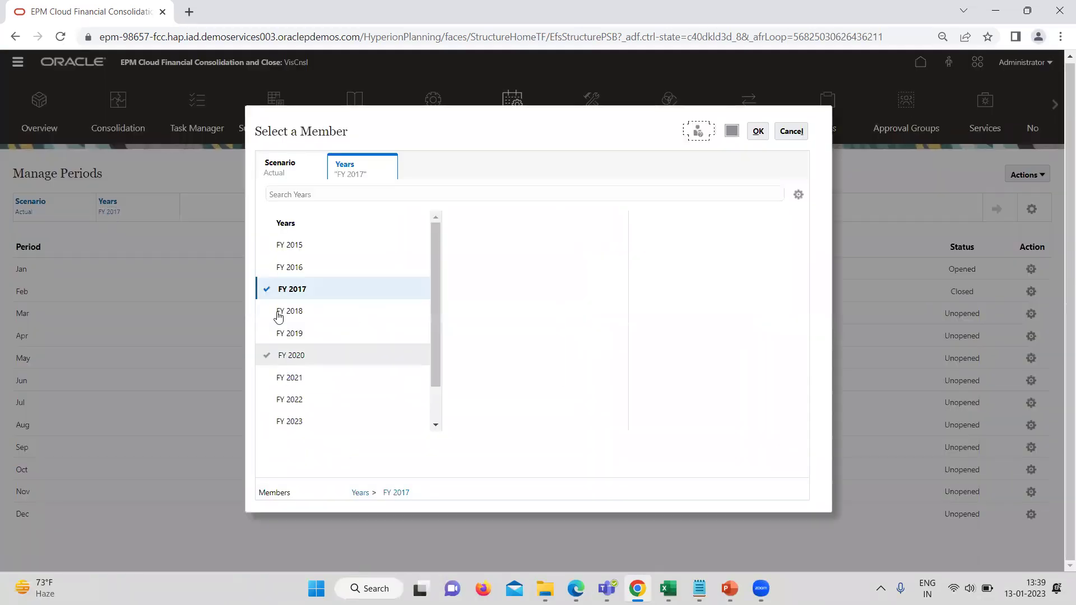
pyautogui.click(281, 268)
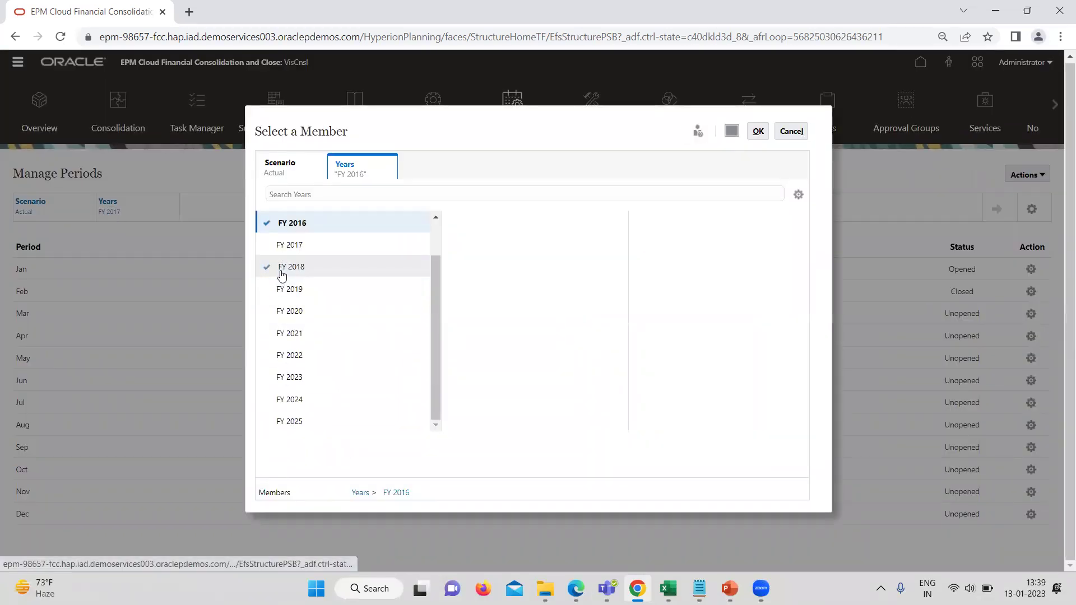
pyautogui.click(759, 133)
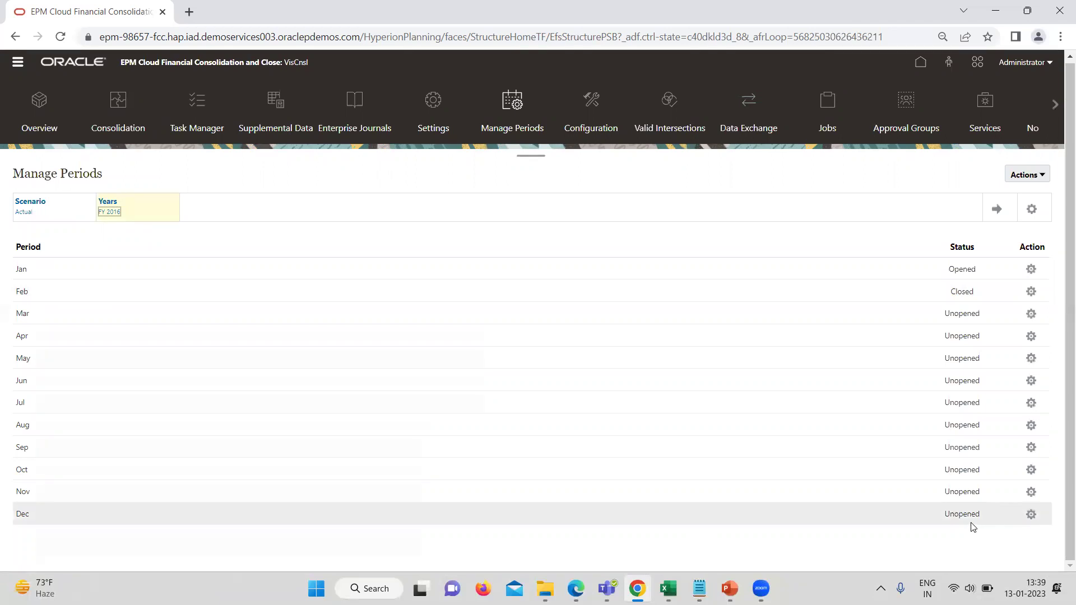
pyautogui.click(1031, 514)
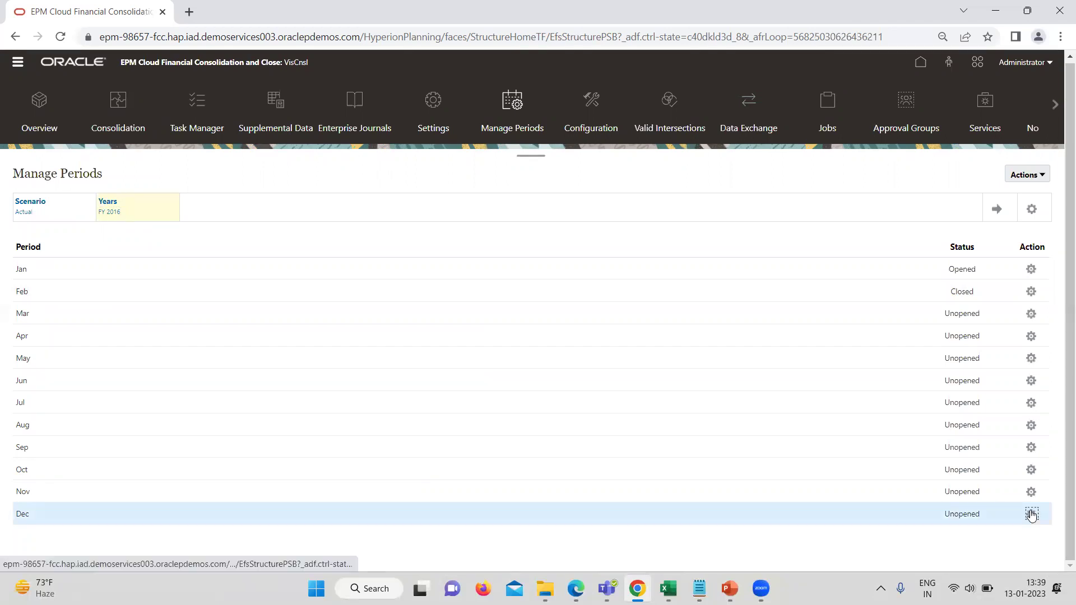
pyautogui.click(1010, 528)
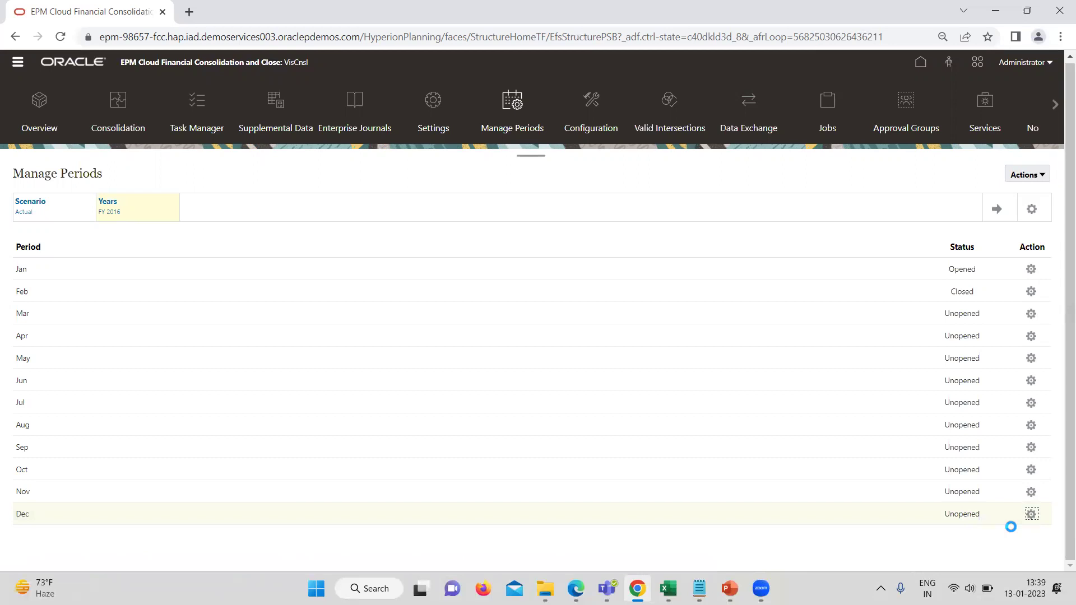
pyautogui.click(996, 209)
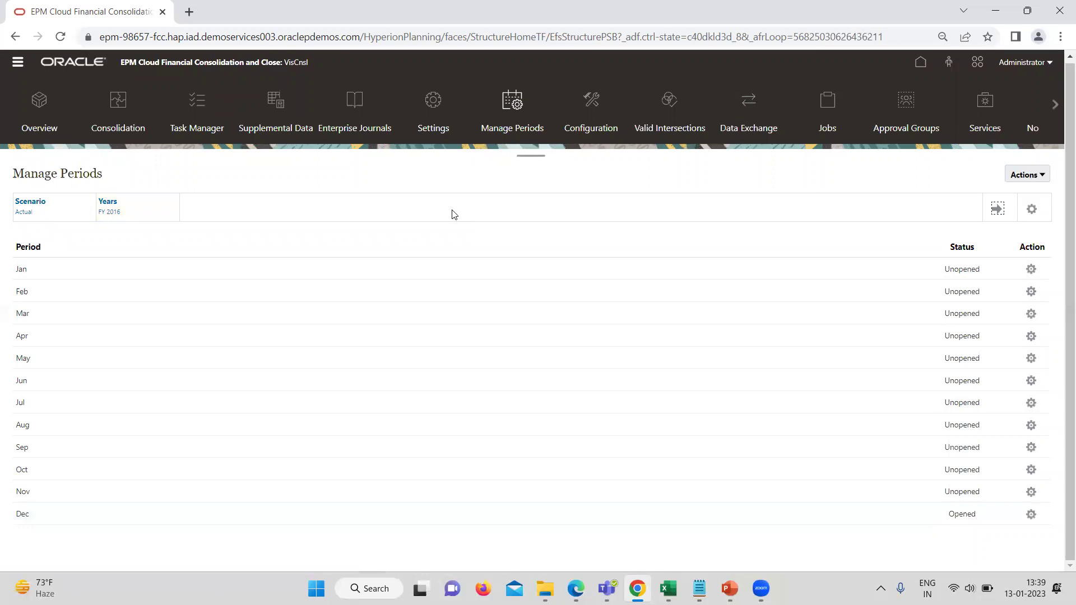
# Step: Return to Consolidation Journals, switch to the Consolidation Journal workbook in Excel, and review the Underbooking of Revenue example on Case 1 and the Standard sheet
pyautogui.click(14, 66)
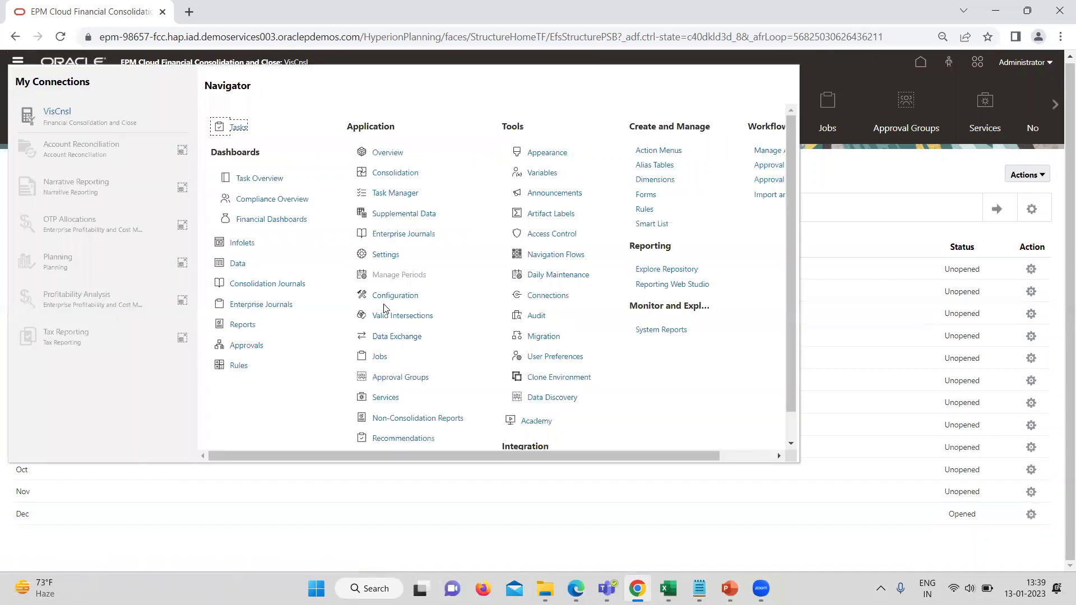
pyautogui.click(283, 289)
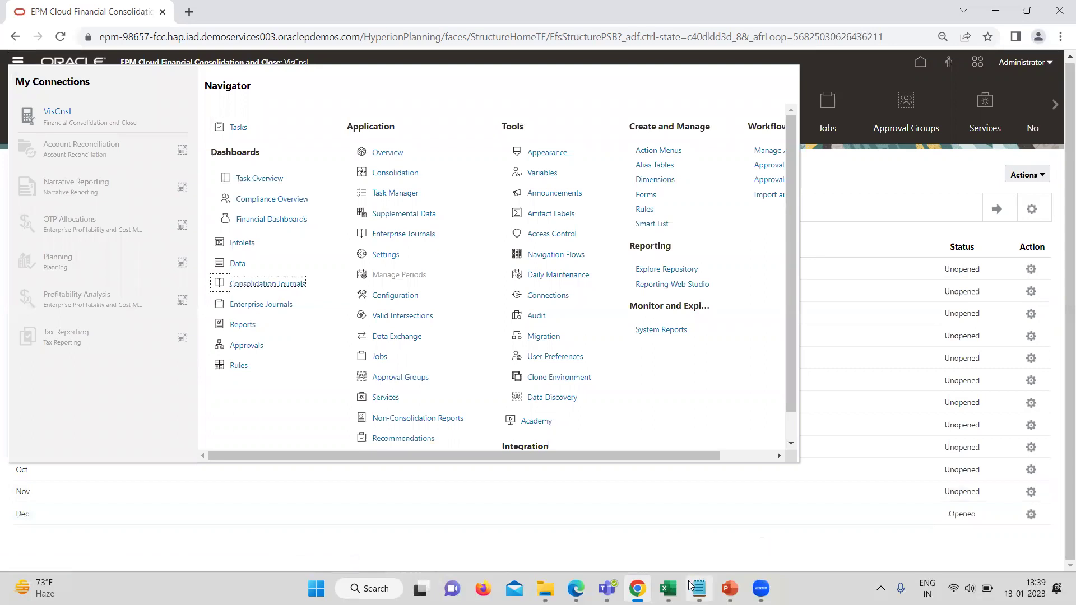
pyautogui.hotkey('alt', 'Tab')
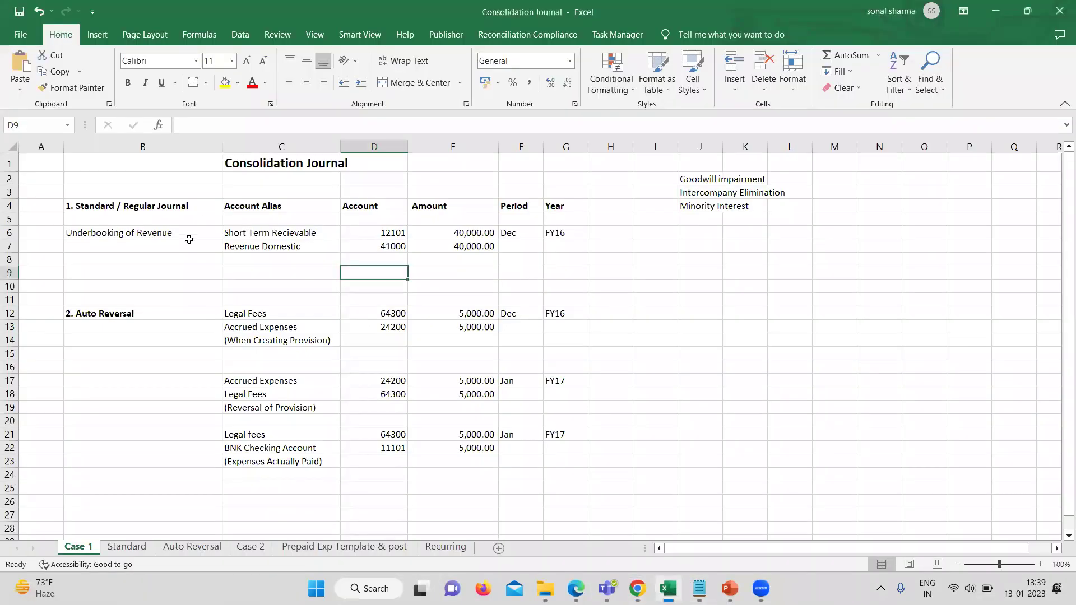
pyautogui.click(189, 240)
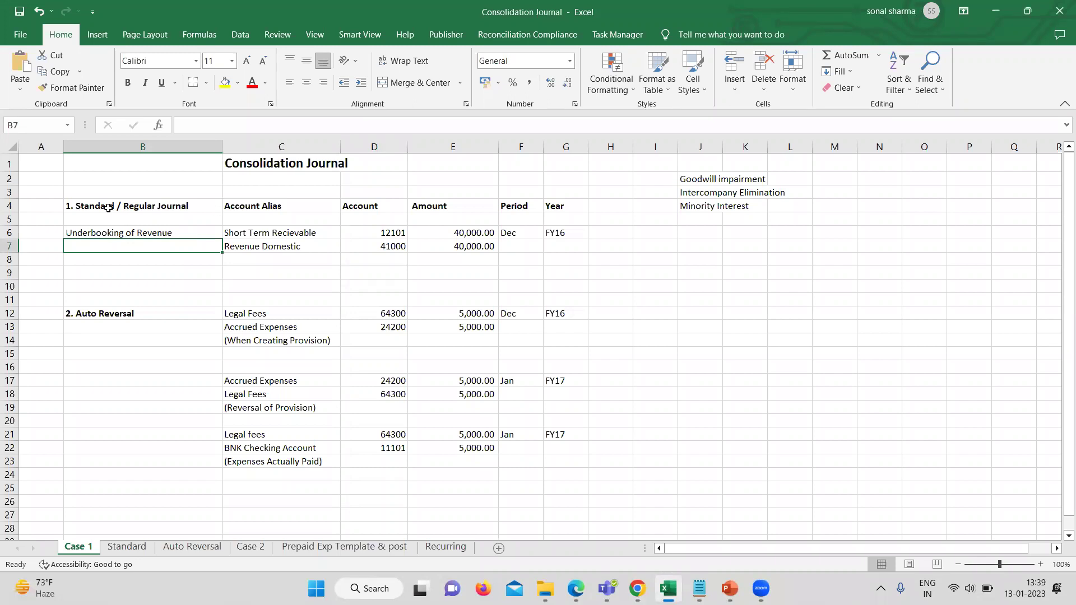
pyautogui.click(109, 208)
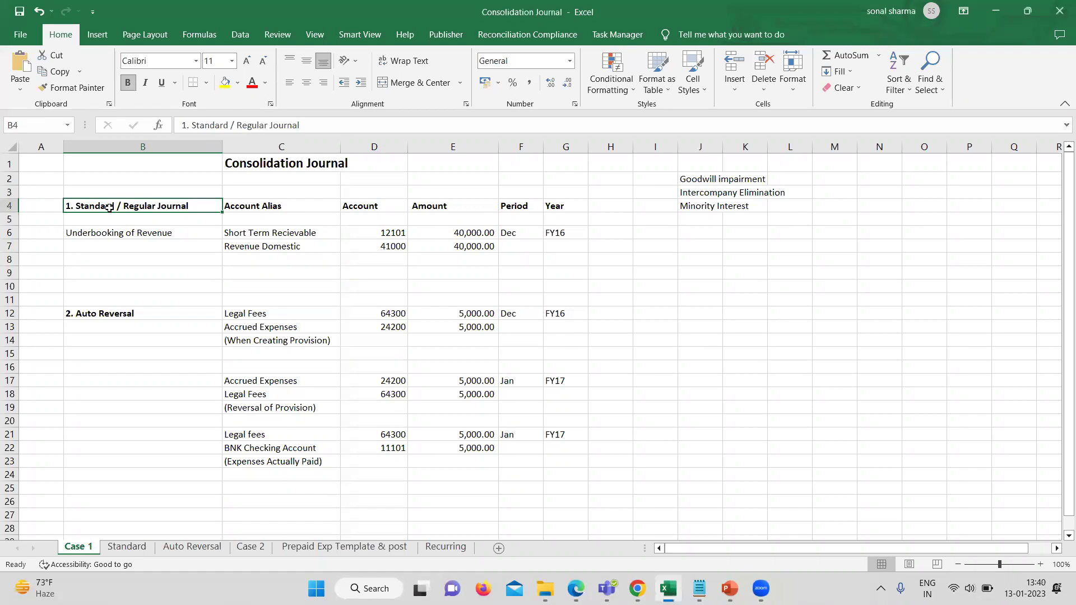
pyautogui.click(207, 231)
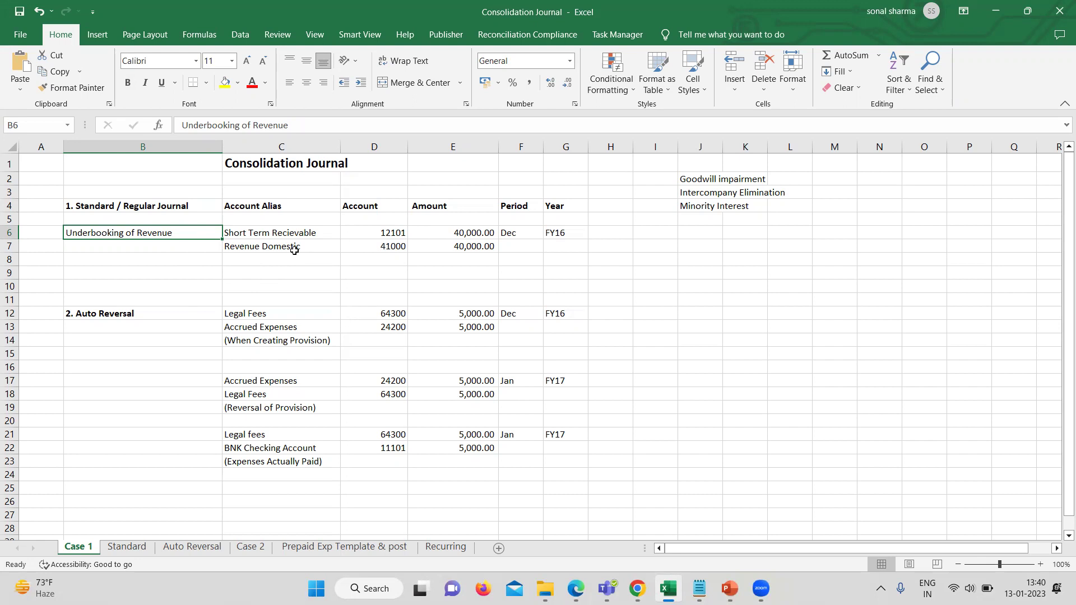
pyautogui.click(438, 249)
pyautogui.click(557, 272)
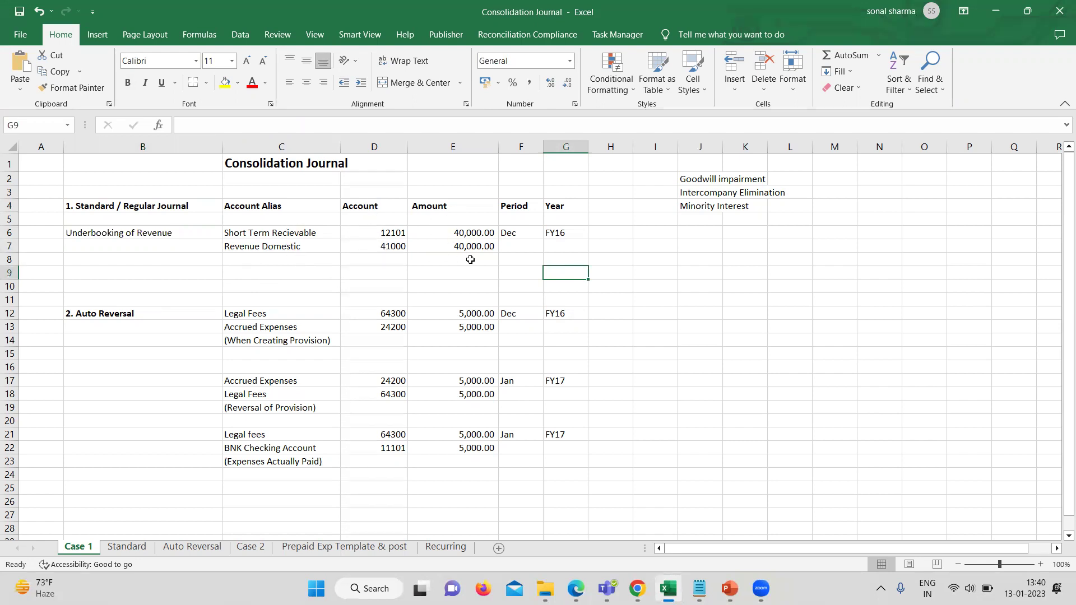
pyautogui.click(568, 235)
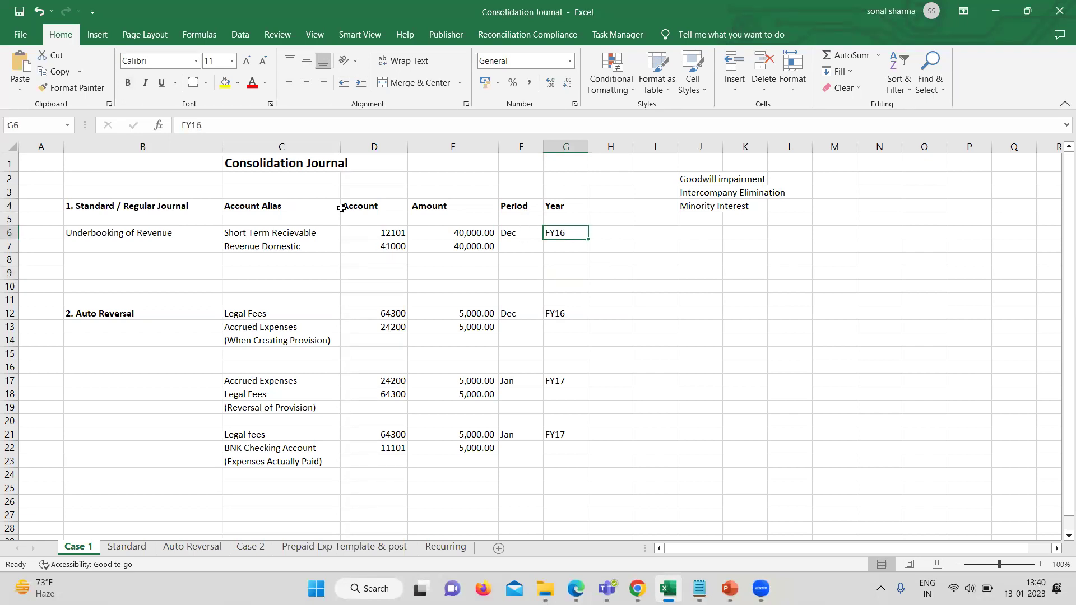
pyautogui.moveTo(78, 204); pyautogui.dragTo(561, 262)
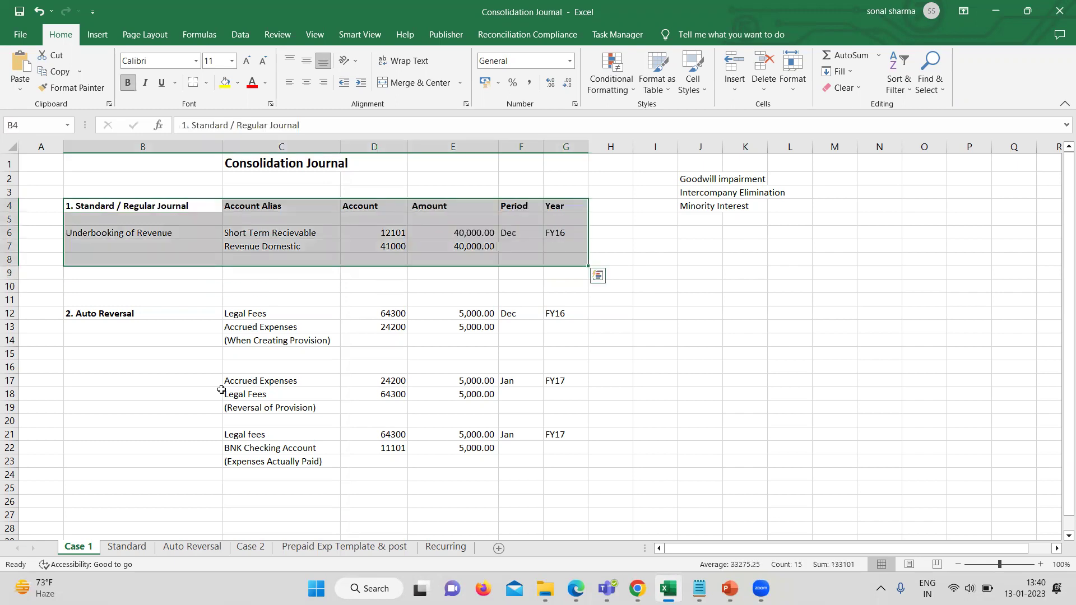
pyautogui.click(128, 548)
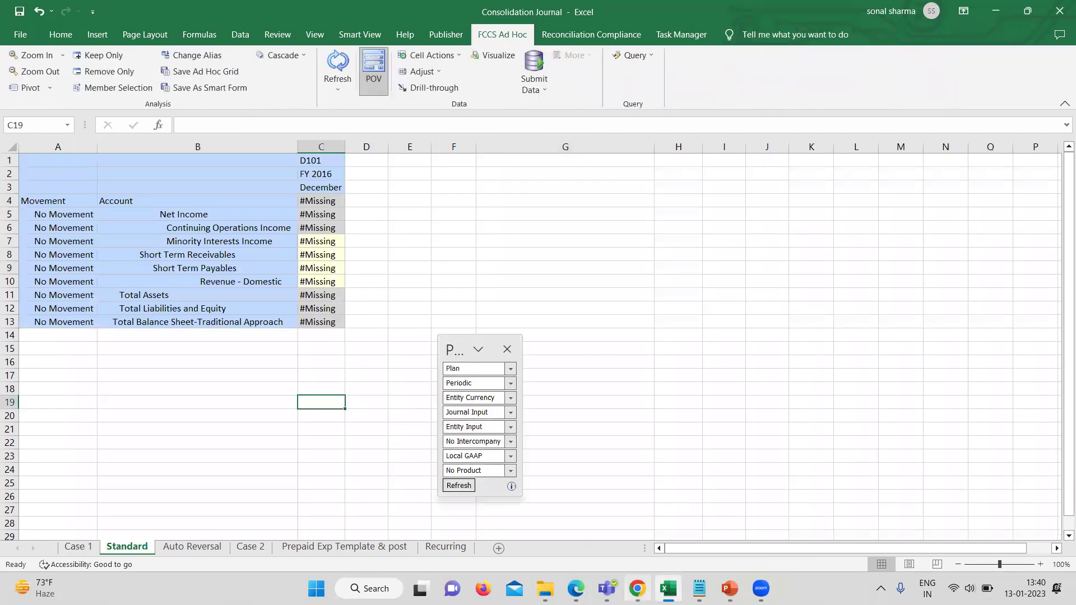
# Step: Switch to Chrome and list the journals on the journal management page for December of FY 2016
pyautogui.click(637, 589)
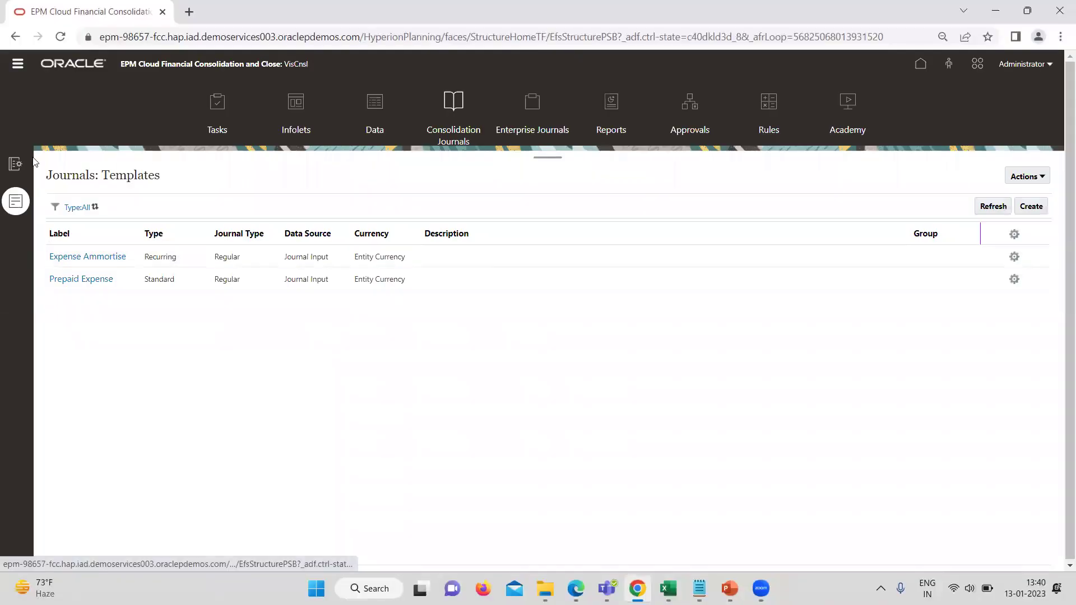
pyautogui.click(15, 165)
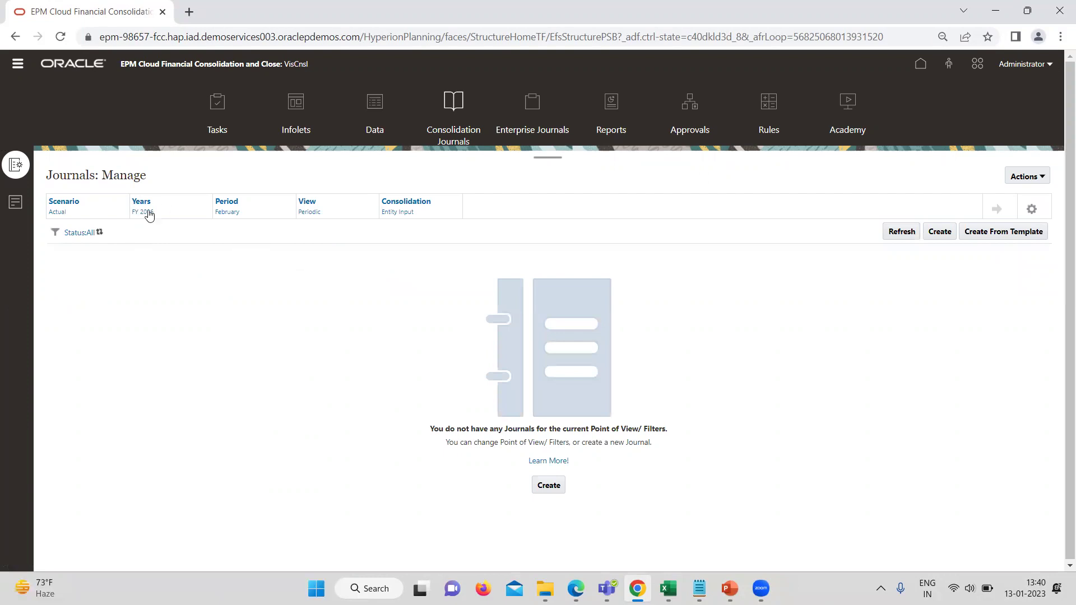
pyautogui.click(230, 211)
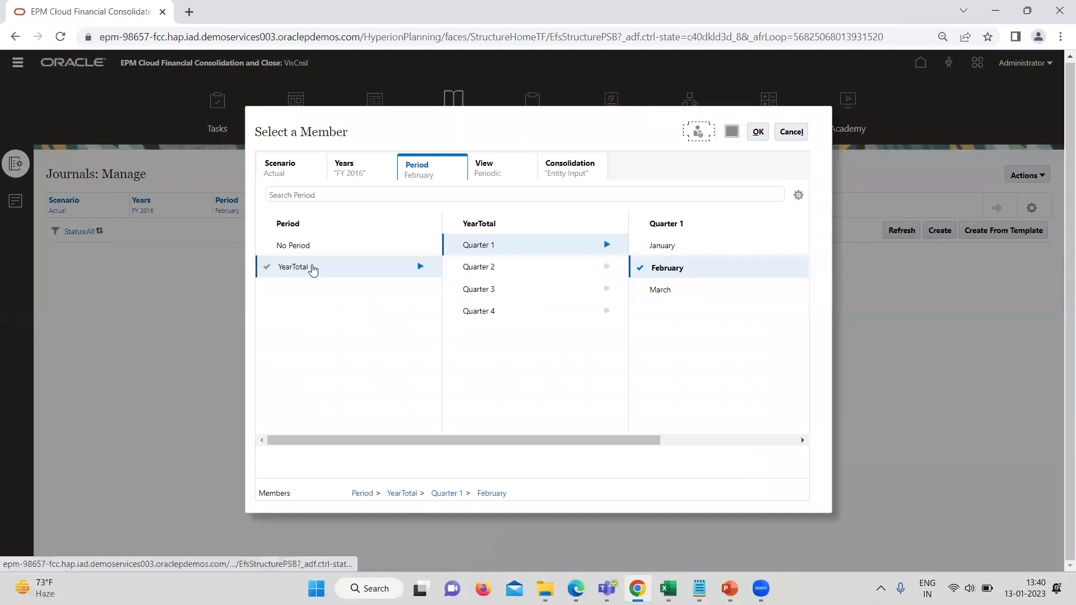
pyautogui.click(514, 312)
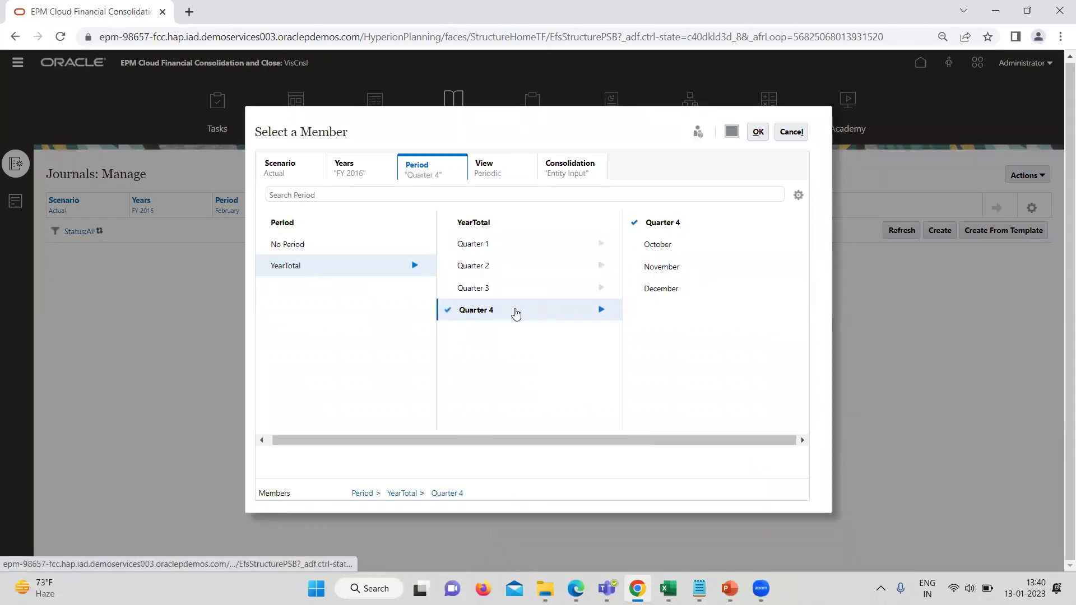
pyautogui.click(667, 288)
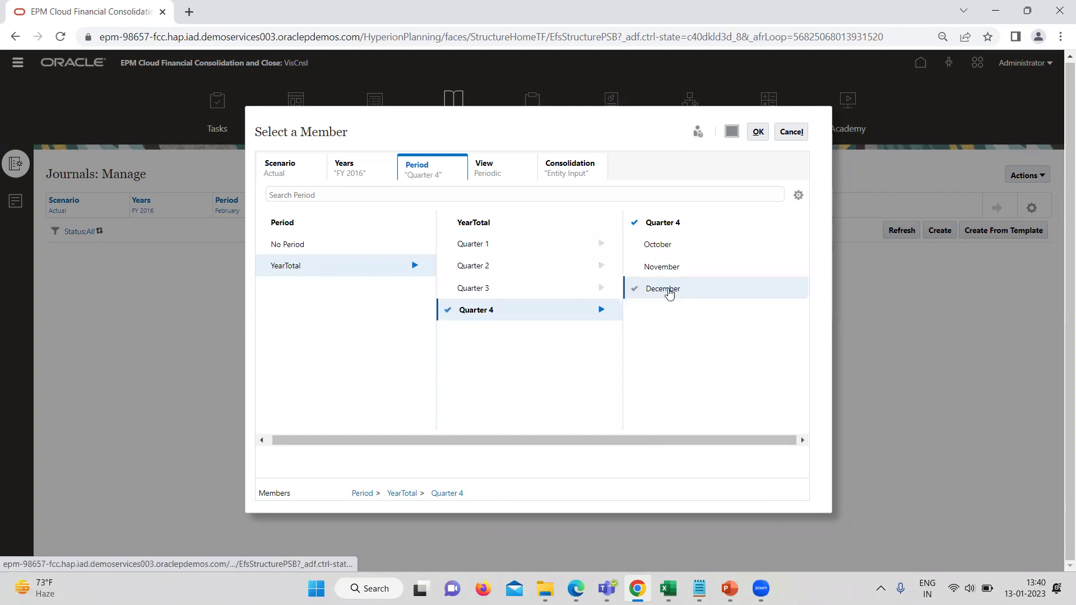
pyautogui.click(756, 134)
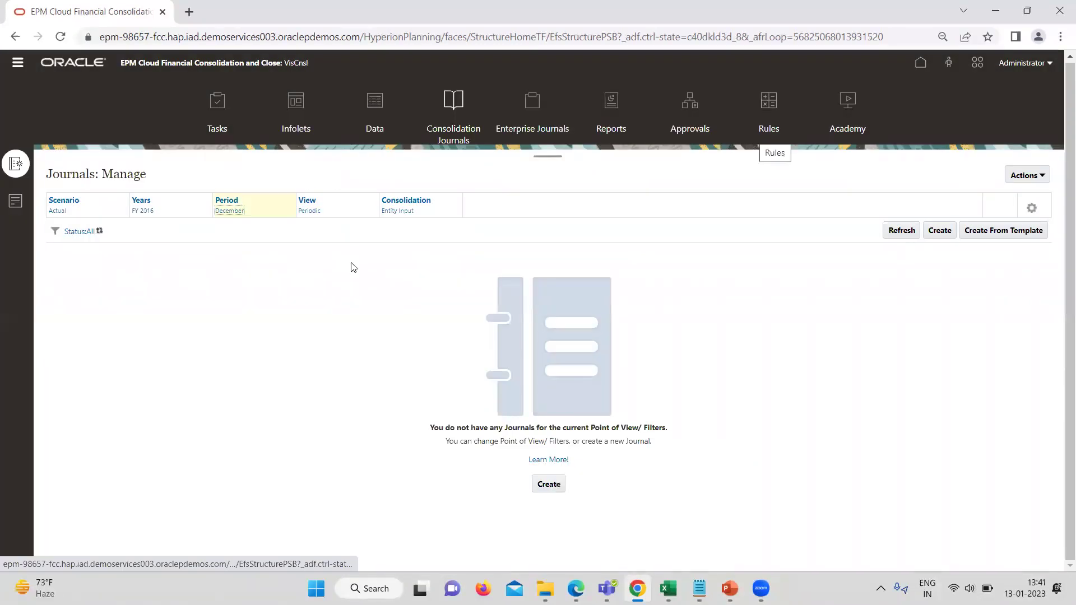
pyautogui.click(997, 208)
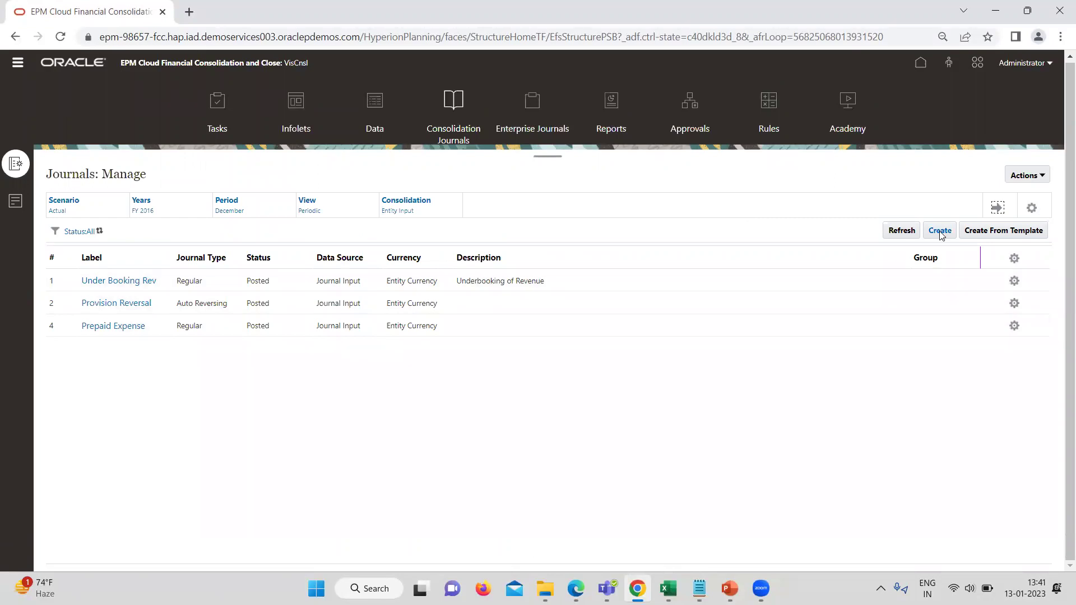
# Step: Open the Under Booking Rev journal and compare its data source, accounts and amounts with the regular journal example on Excel's Case 1 sheet
pyautogui.click(135, 285)
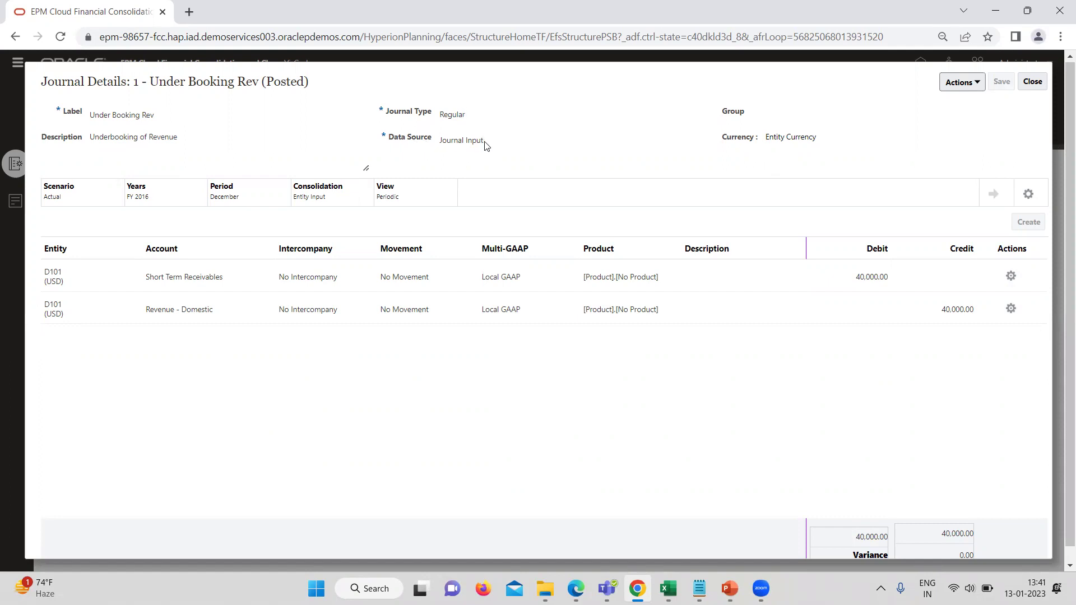
pyautogui.moveTo(483, 140); pyautogui.dragTo(442, 138)
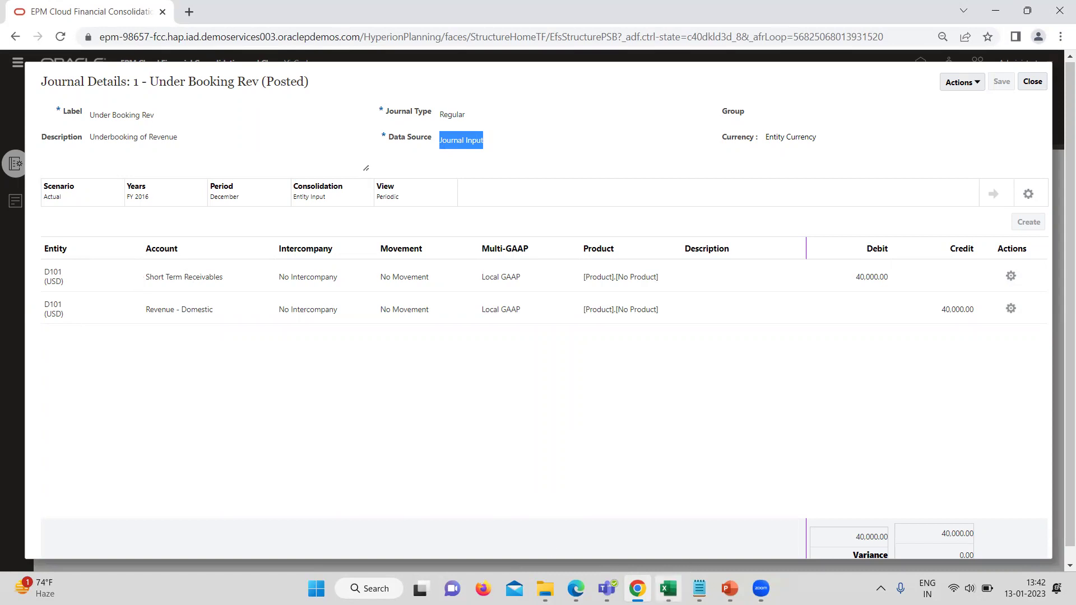
pyautogui.click(668, 589)
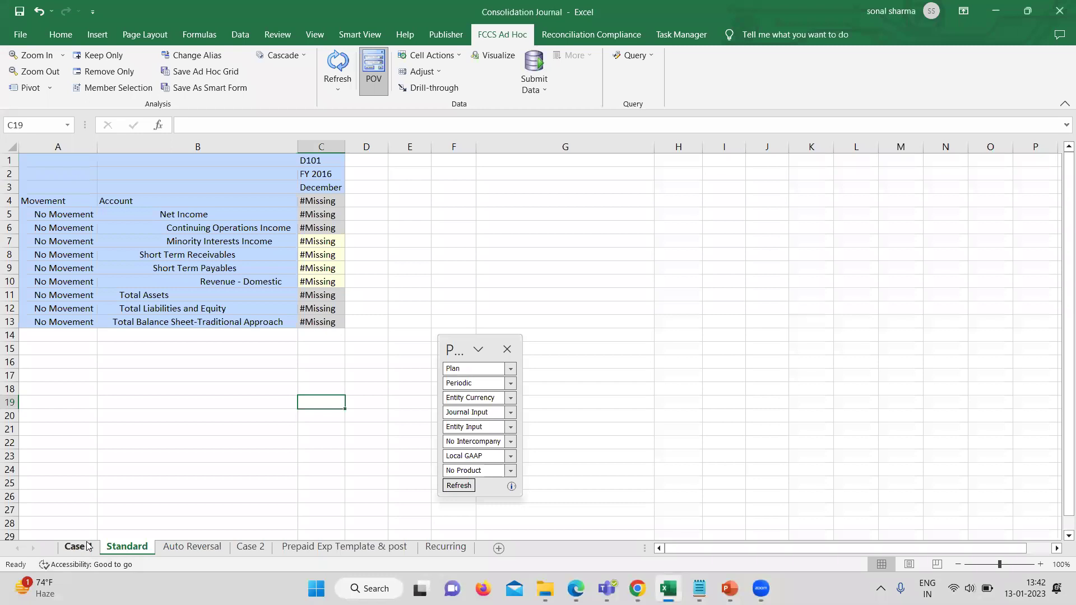
pyautogui.click(79, 546)
pyautogui.click(293, 233)
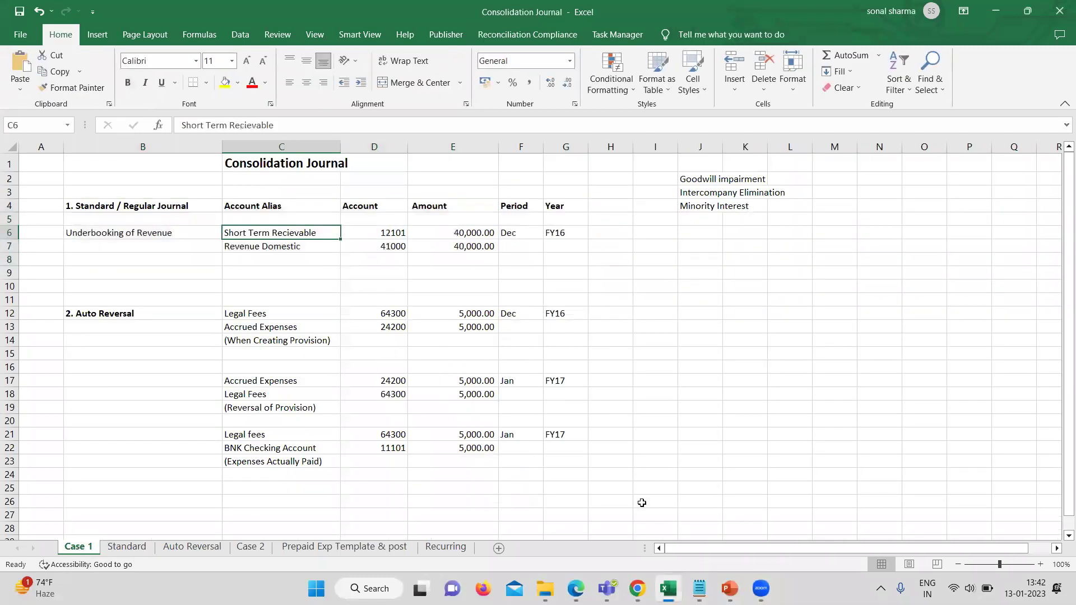
pyautogui.hotkey('alt', 'Tab')
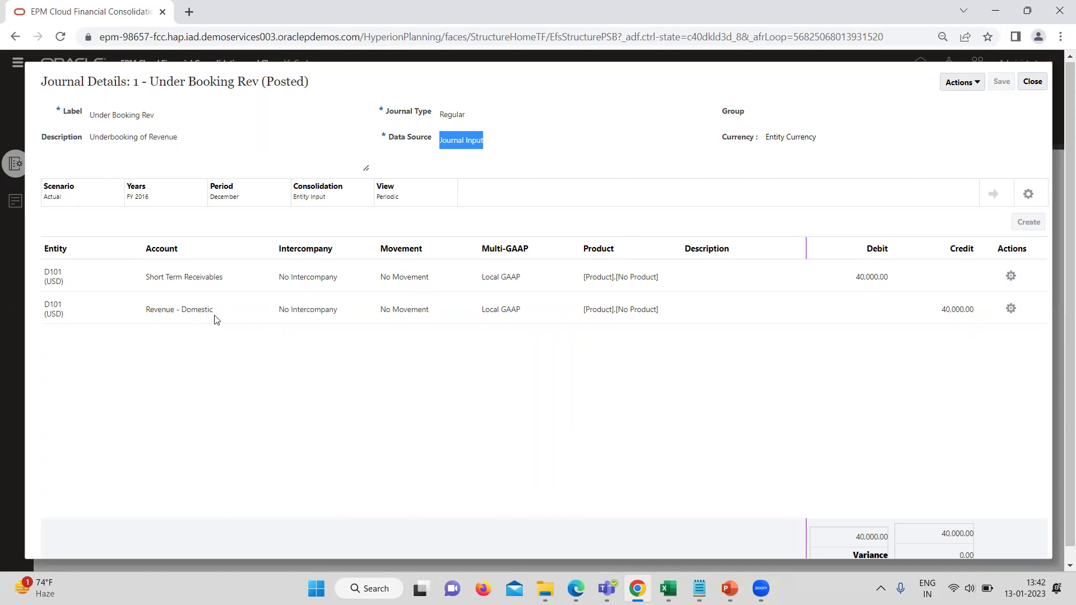
pyautogui.click(668, 588)
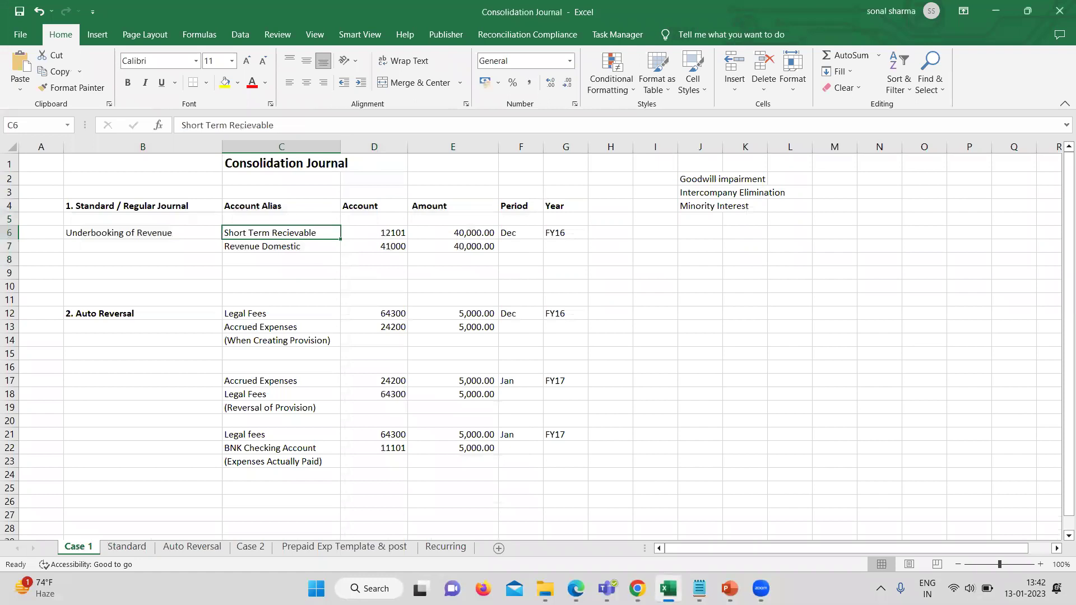
pyautogui.click(669, 588)
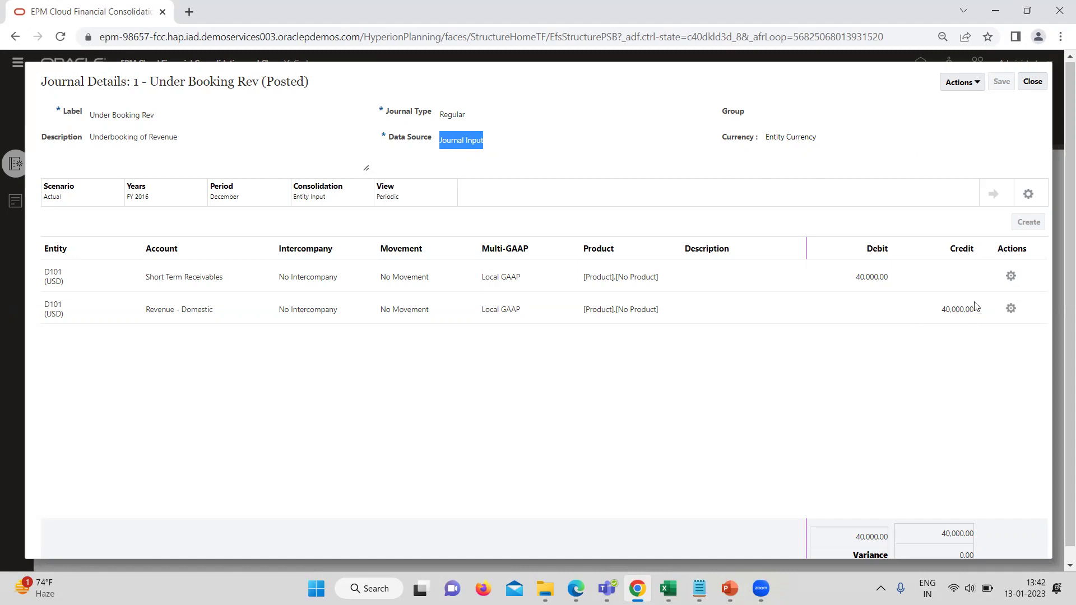
# Step: Try to post the Under Booking Rev journal without comments or an attachment
pyautogui.click(981, 85)
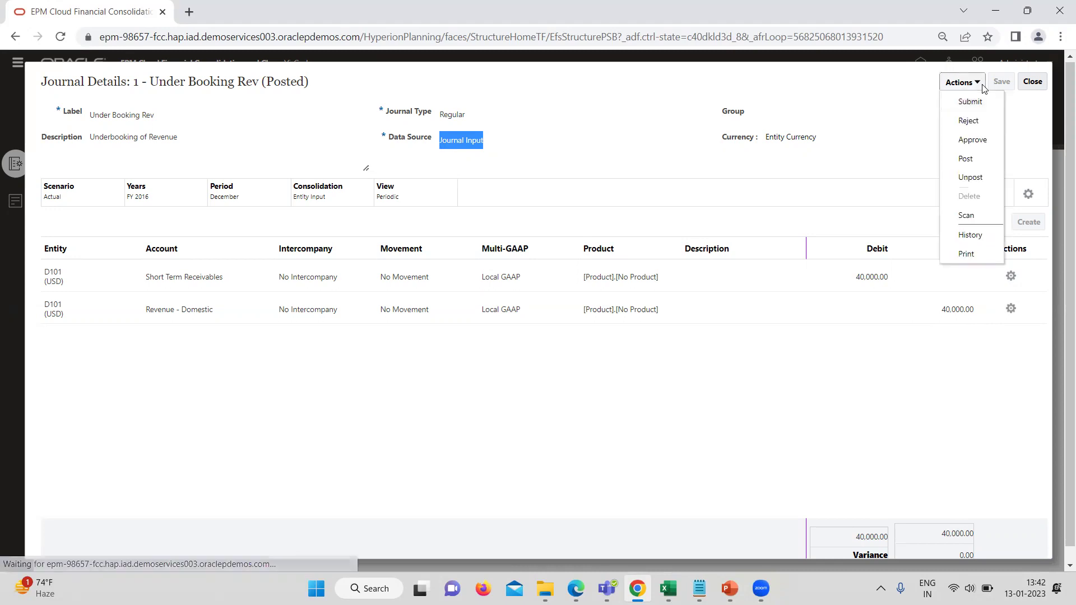
pyautogui.click(982, 163)
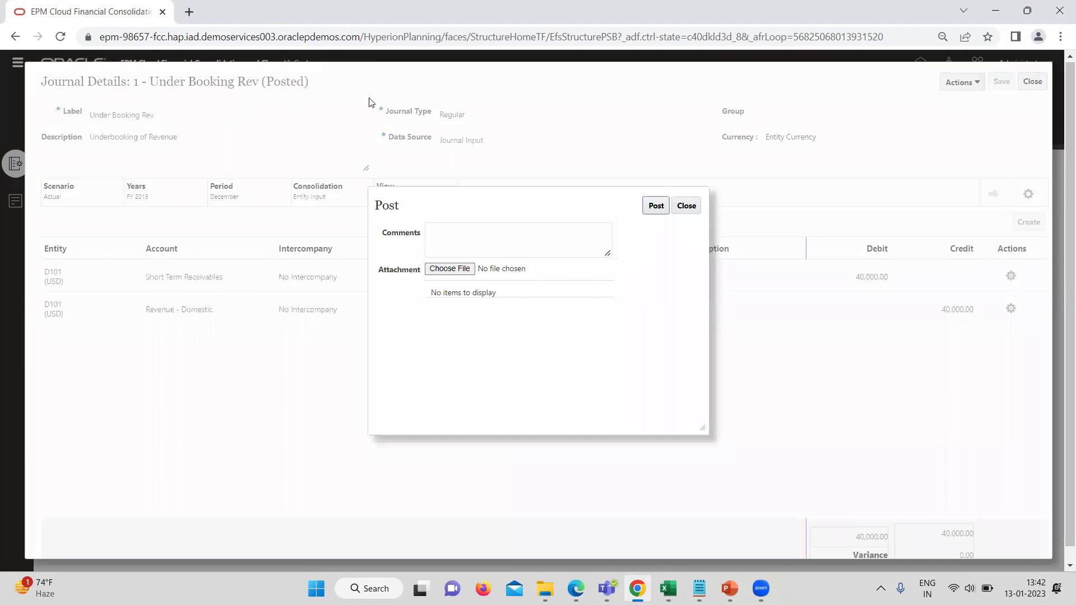
pyautogui.click(653, 206)
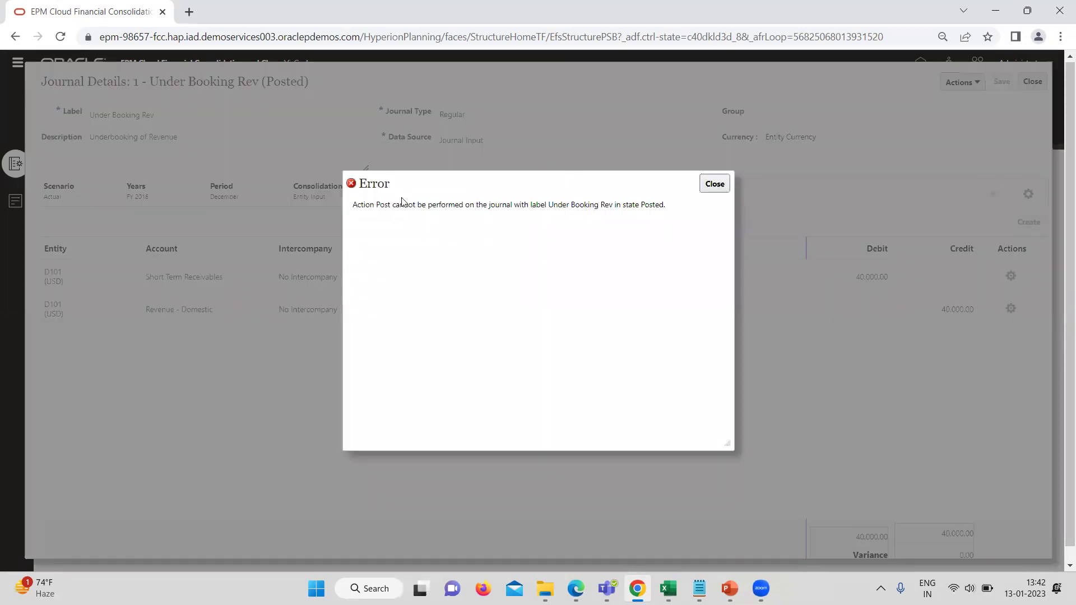
# Step: Dismiss the error, close the Under Booking Rev journal, and switch to the Standard sheet of the Consolidation Journal workbook in Excel
pyautogui.click(714, 183)
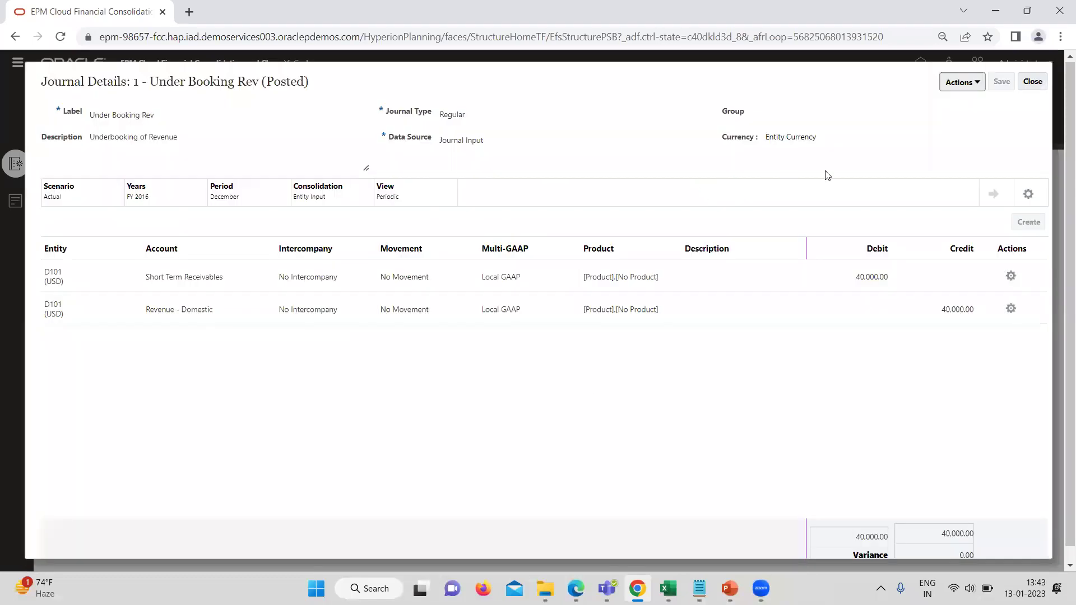
pyautogui.click(1033, 83)
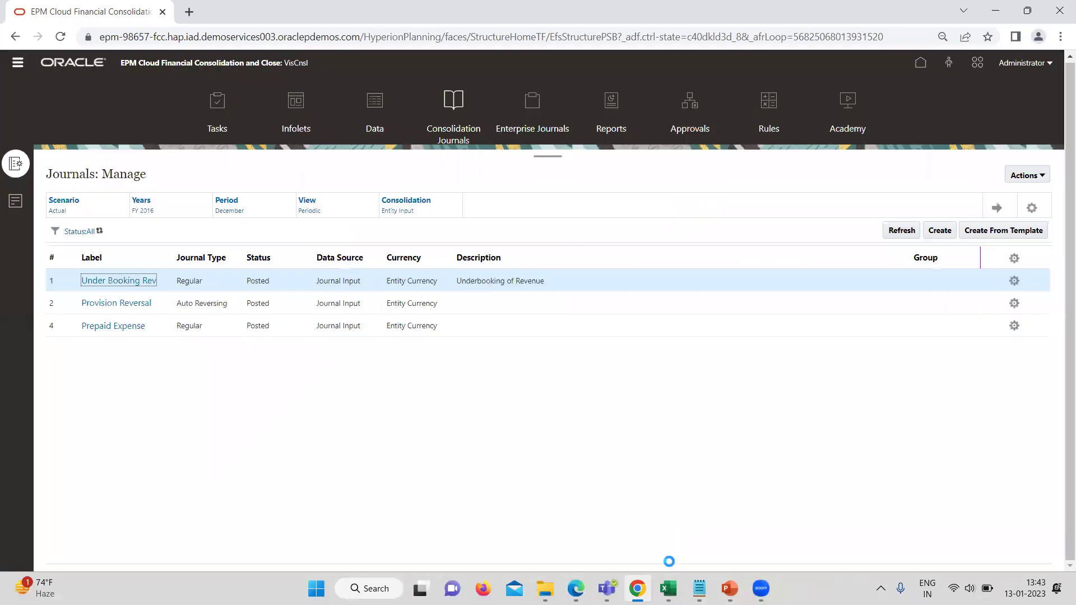
pyautogui.click(668, 589)
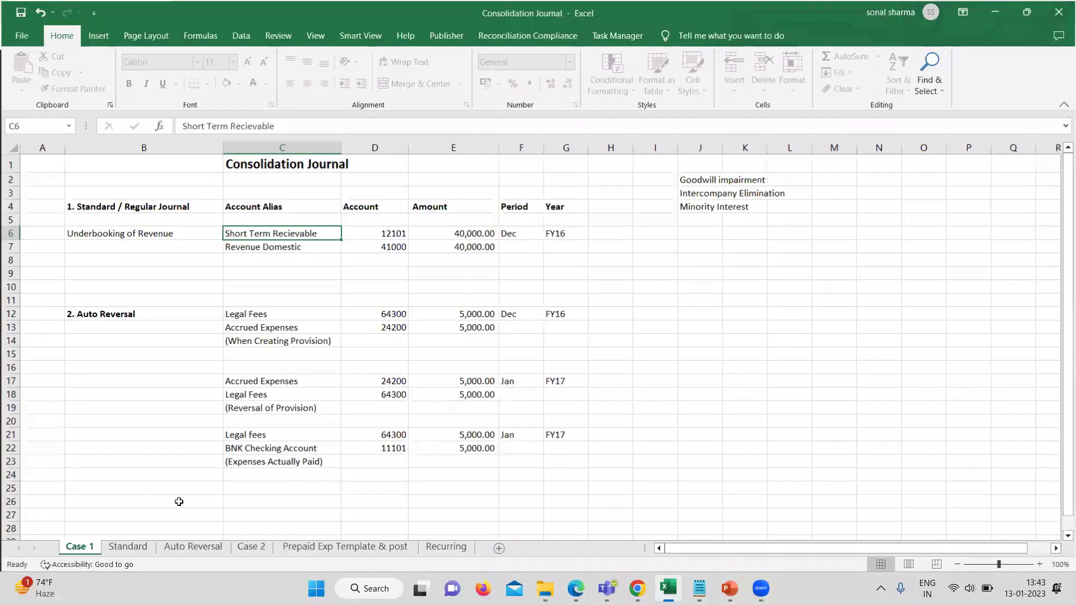
pyautogui.click(142, 544)
pyautogui.click(87, 401)
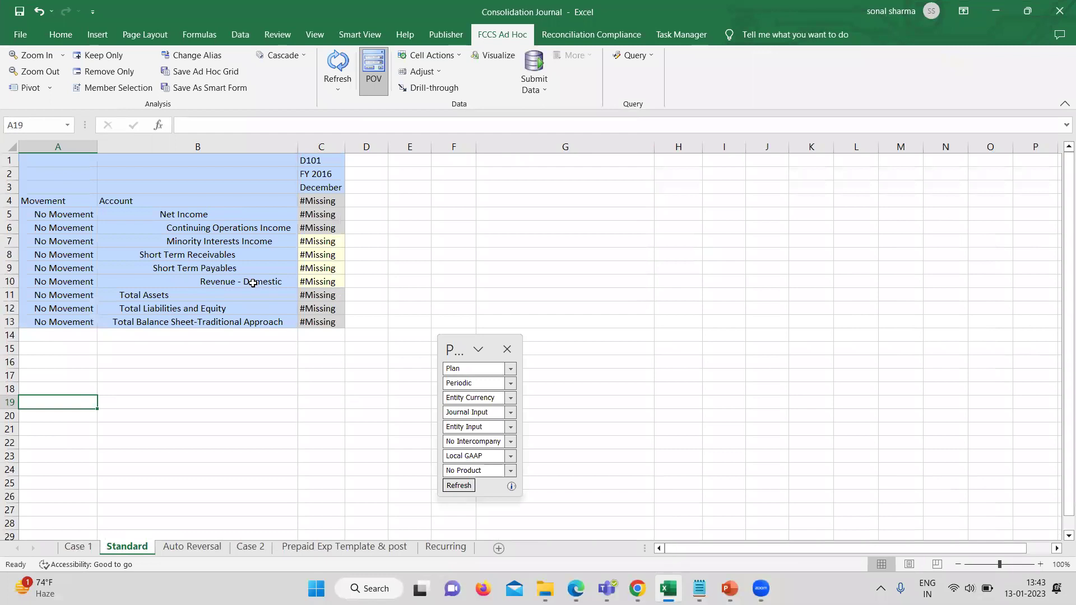
pyautogui.click(210, 253)
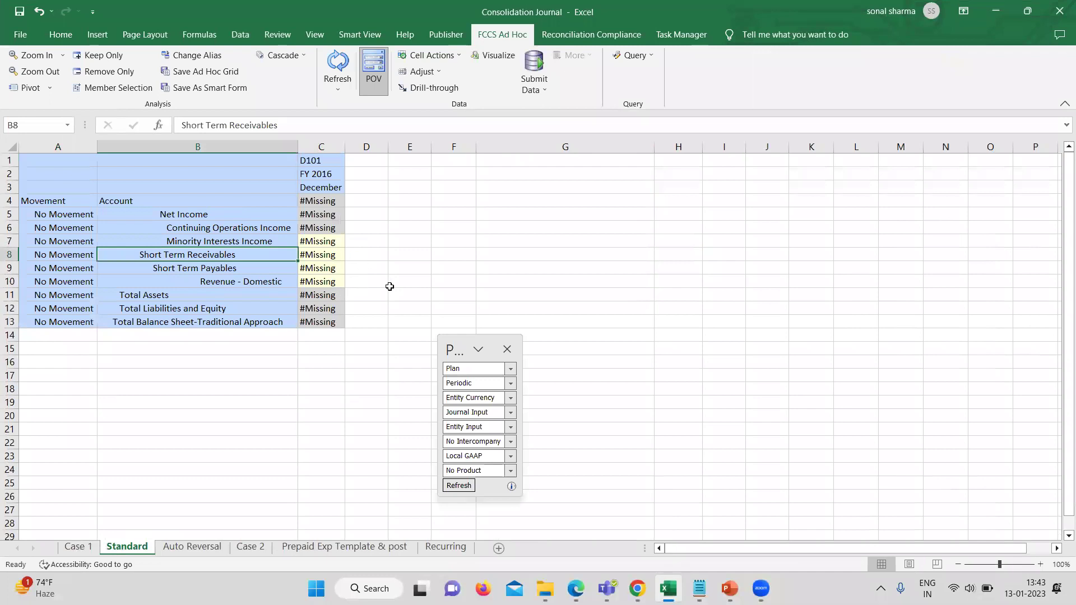
# Step: Set the scenario in the Standard sheet's POV to Actual and refresh the ad hoc grid
pyautogui.doubleClick(468, 371)
pyautogui.write('Actual')
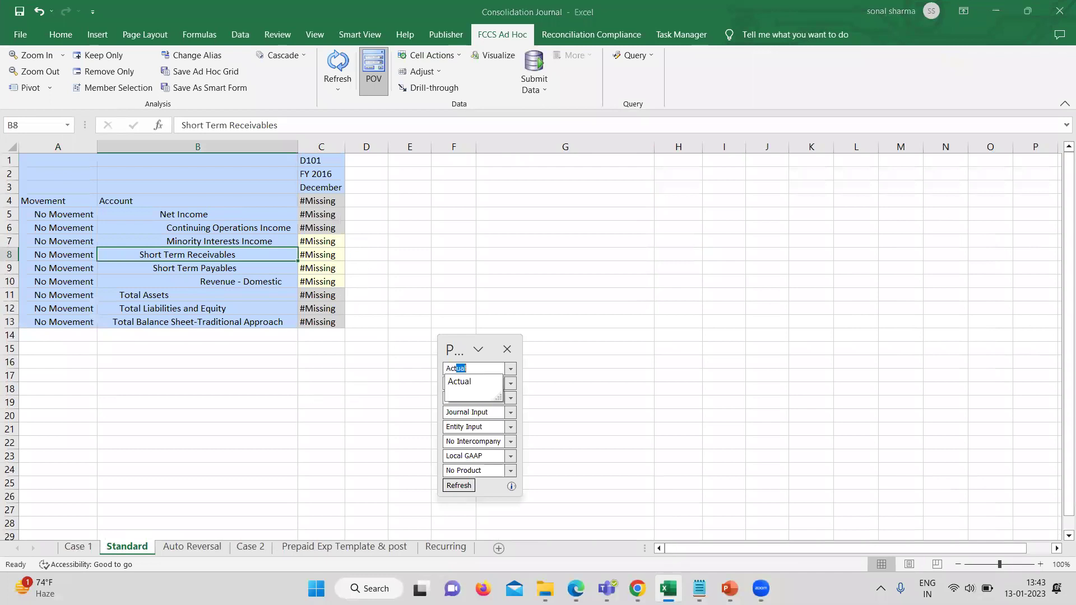
pyautogui.press('Return')
pyautogui.click(459, 486)
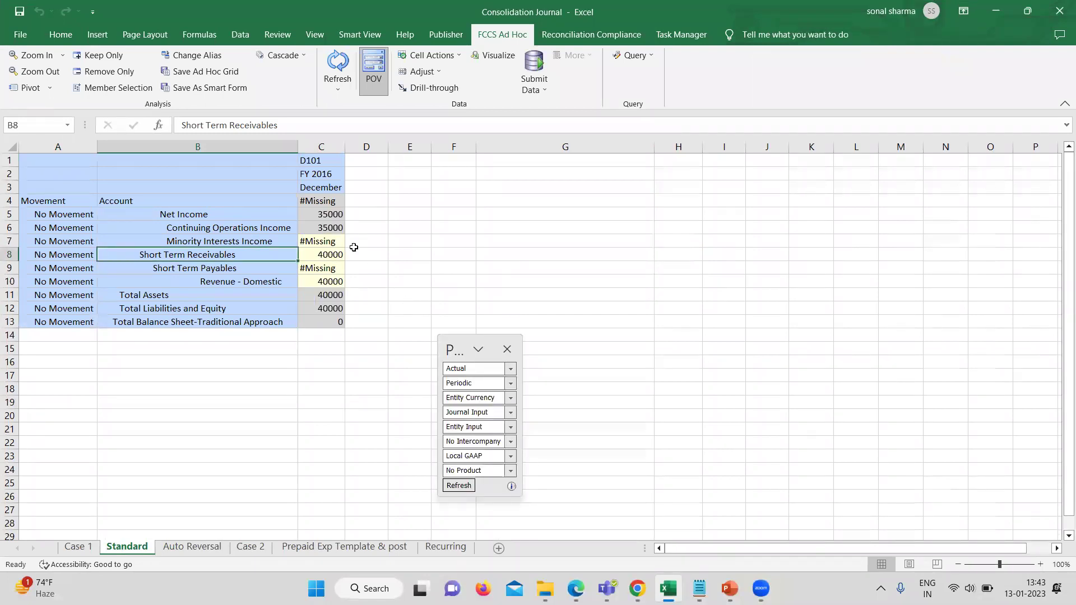
# Step: Compare the net income, Short Term Receivables and Revenue - Domestic values on the Standard sheet with the regular journal amounts on Case 1
pyautogui.moveTo(318, 213); pyautogui.dragTo(317, 229)
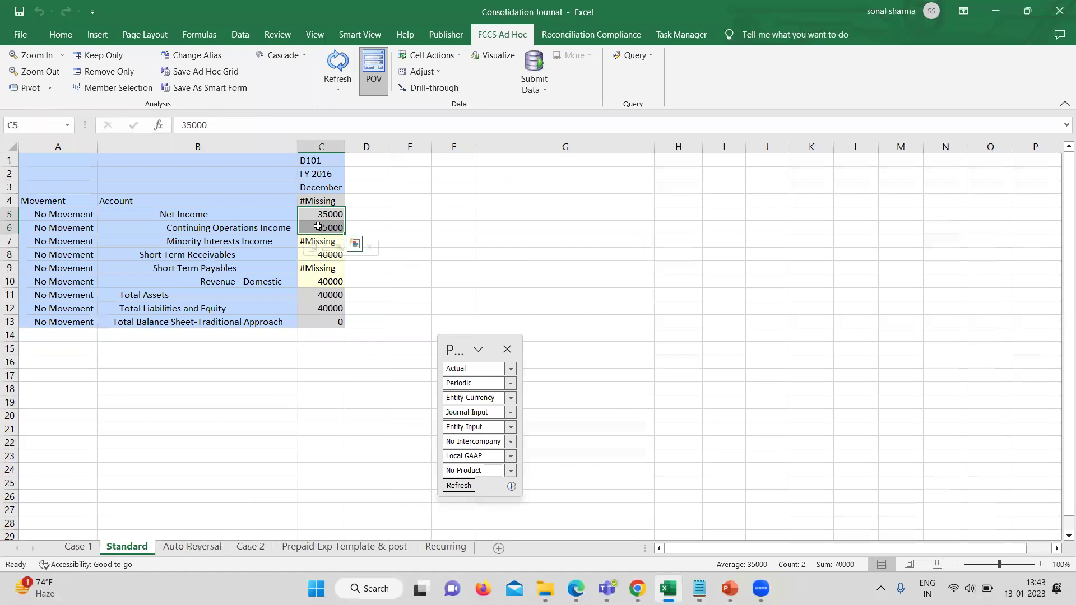
pyautogui.click(172, 259)
pyautogui.moveTo(172, 260); pyautogui.dragTo(312, 252)
pyautogui.moveTo(247, 284); pyautogui.dragTo(322, 284)
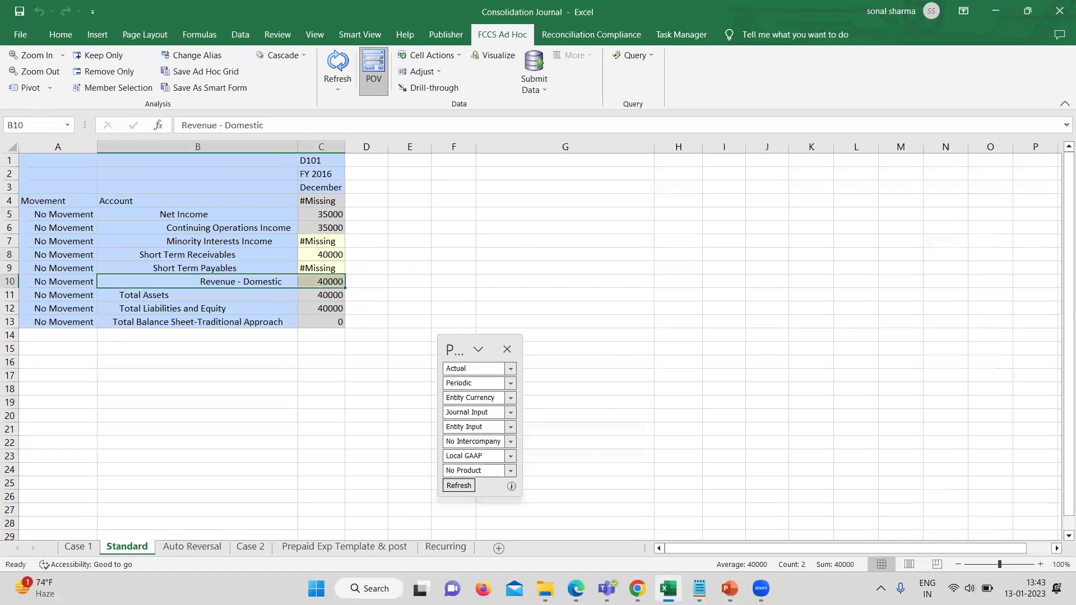
pyautogui.click(88, 548)
pyautogui.moveTo(459, 236); pyautogui.dragTo(458, 246)
pyautogui.click(290, 273)
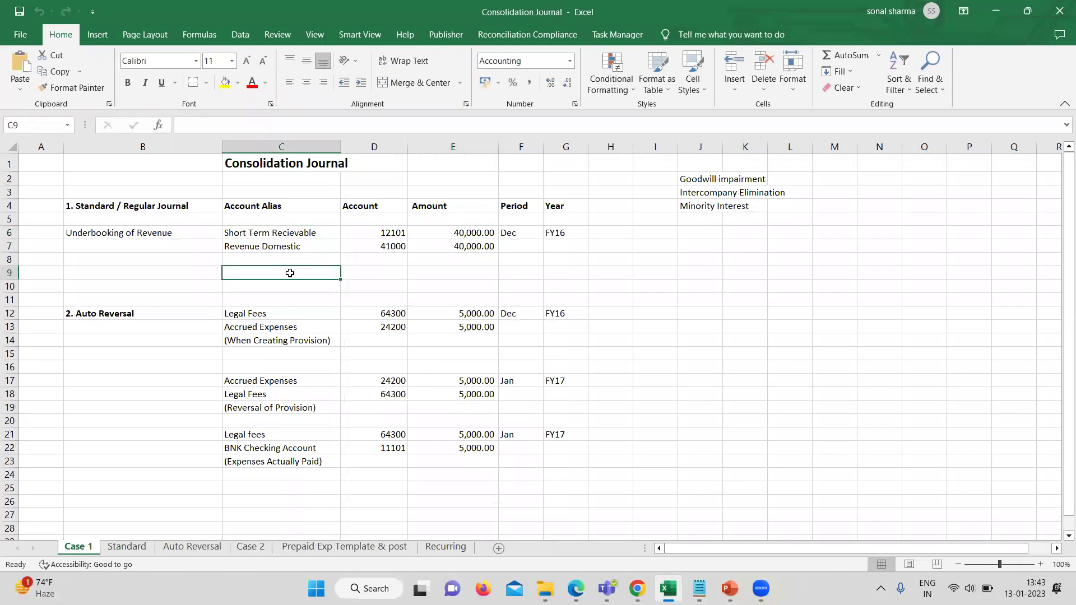
# Step: Review the Auto Reversal example on Case 1, focusing on the Legal Fees and Accrued Expenses provision entry for Dec FY16
pyautogui.moveTo(163, 310); pyautogui.dragTo(583, 465)
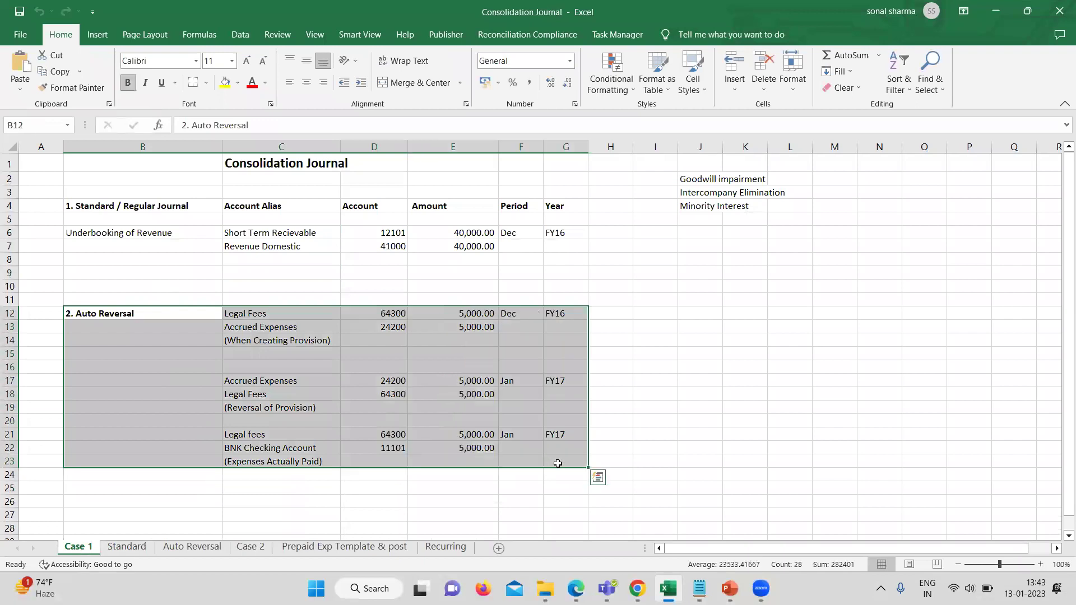
pyautogui.click(621, 439)
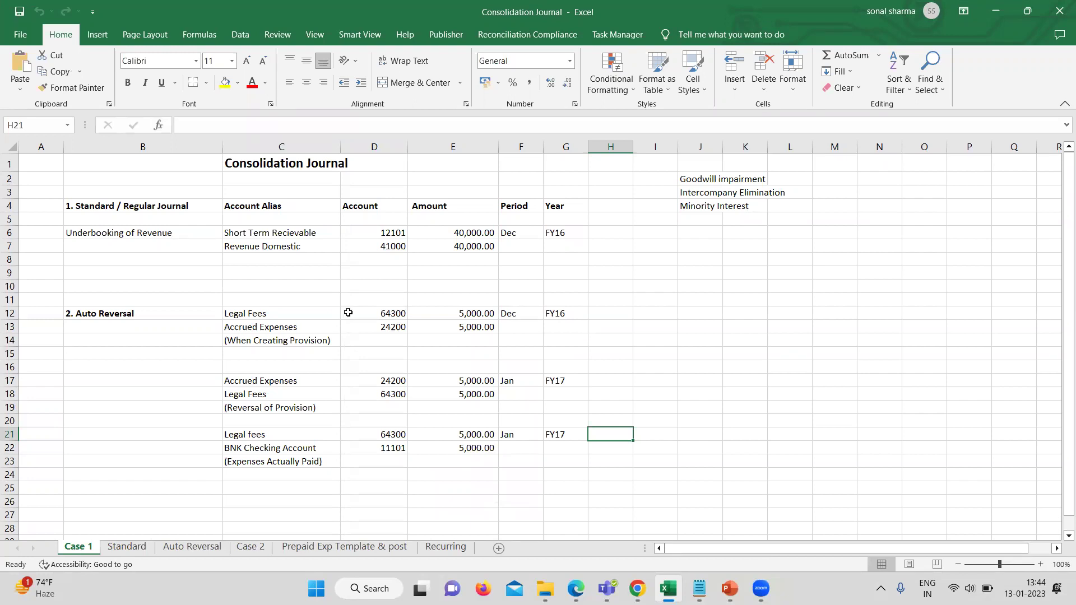
pyautogui.click(328, 337)
pyautogui.click(327, 312)
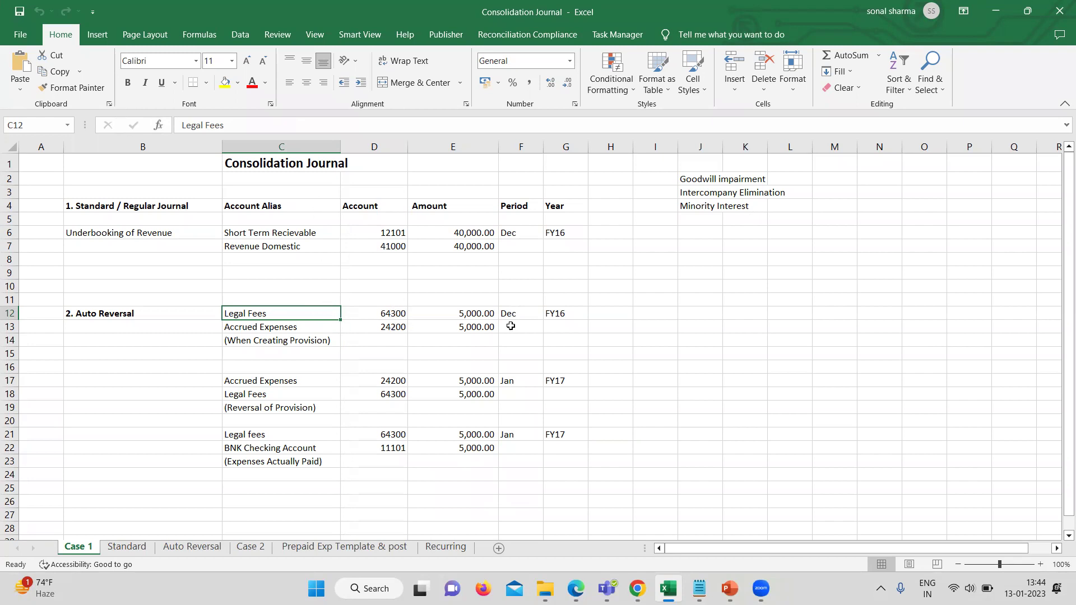
pyautogui.click(480, 311)
pyautogui.click(478, 325)
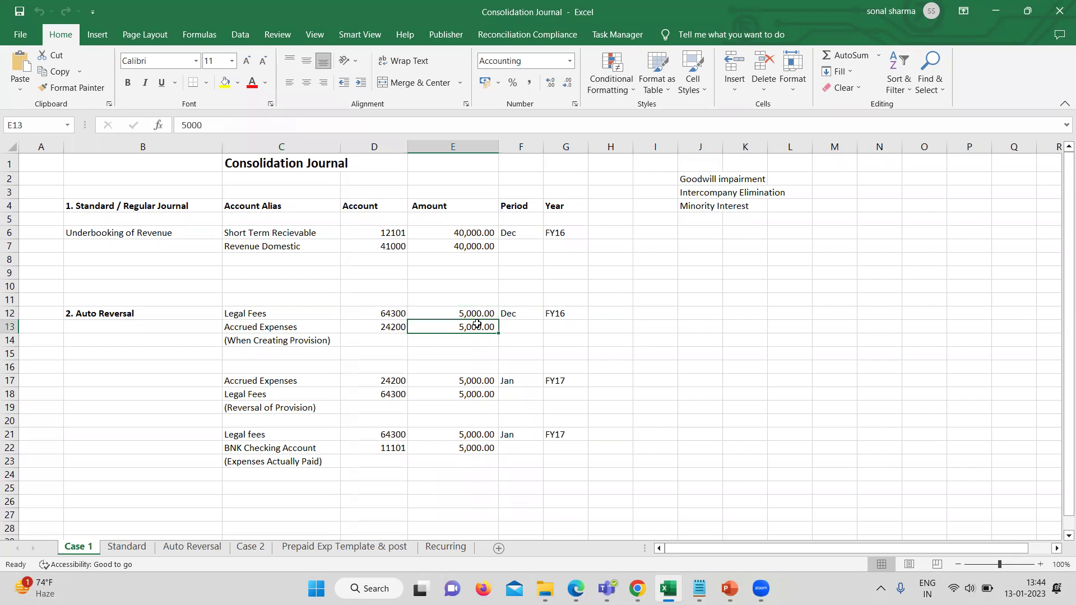
pyautogui.click(553, 310)
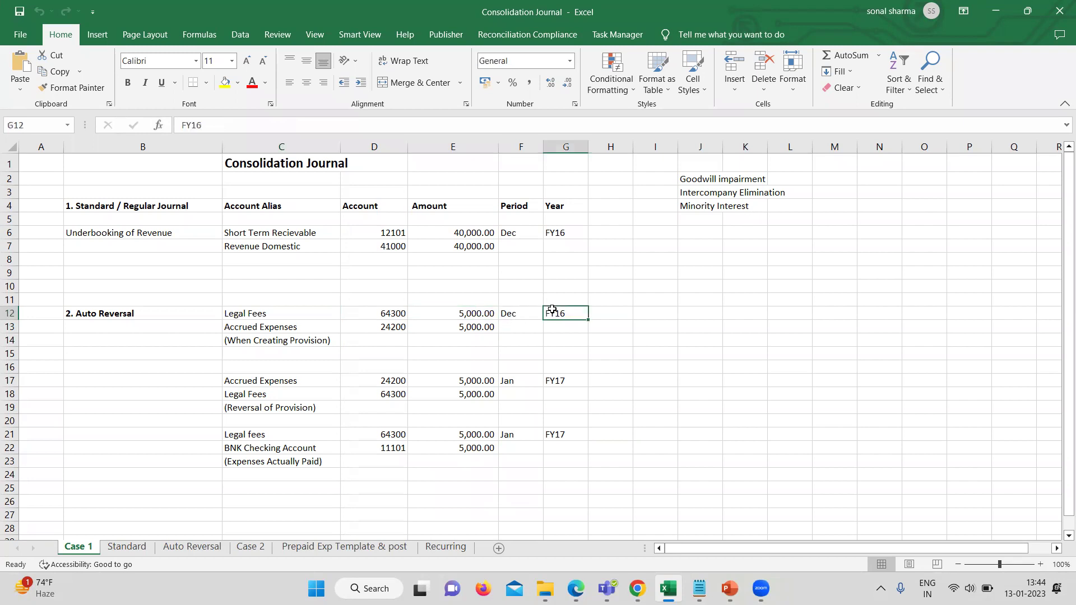
pyautogui.moveTo(328, 315); pyautogui.dragTo(575, 335)
# Step: Examine the Jan FY17 reversal of provision entry and compare its accounts with the original provision entry
pyautogui.click(528, 390)
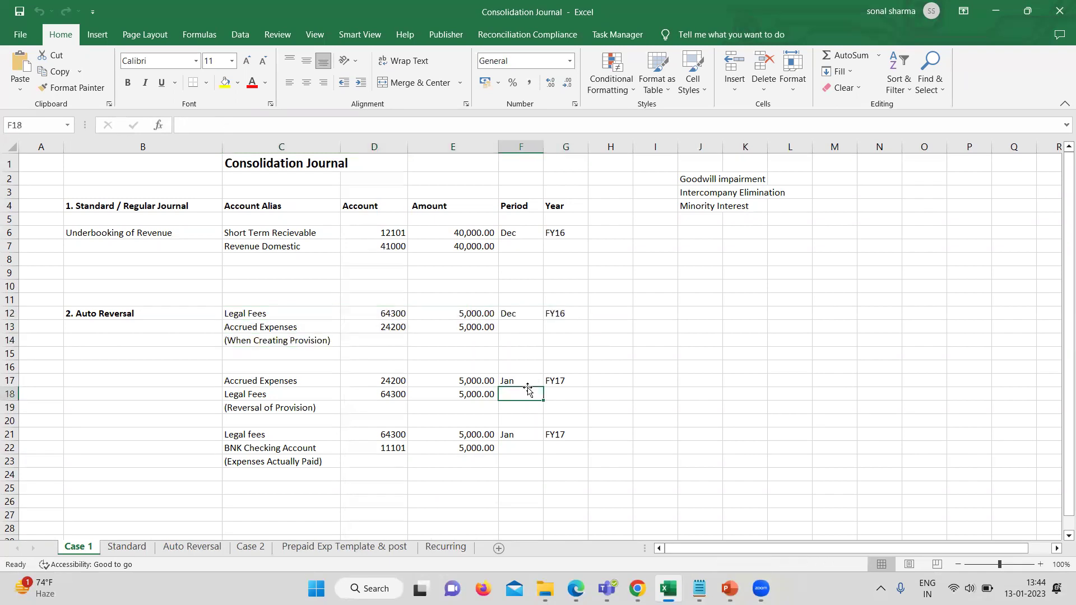
pyautogui.click(527, 380)
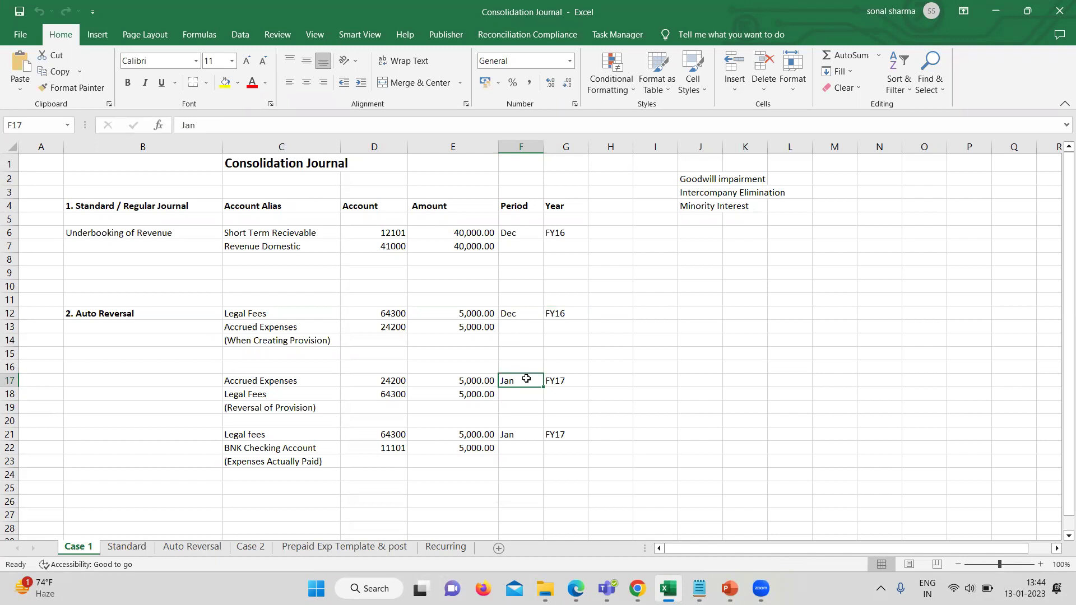
pyautogui.click(318, 405)
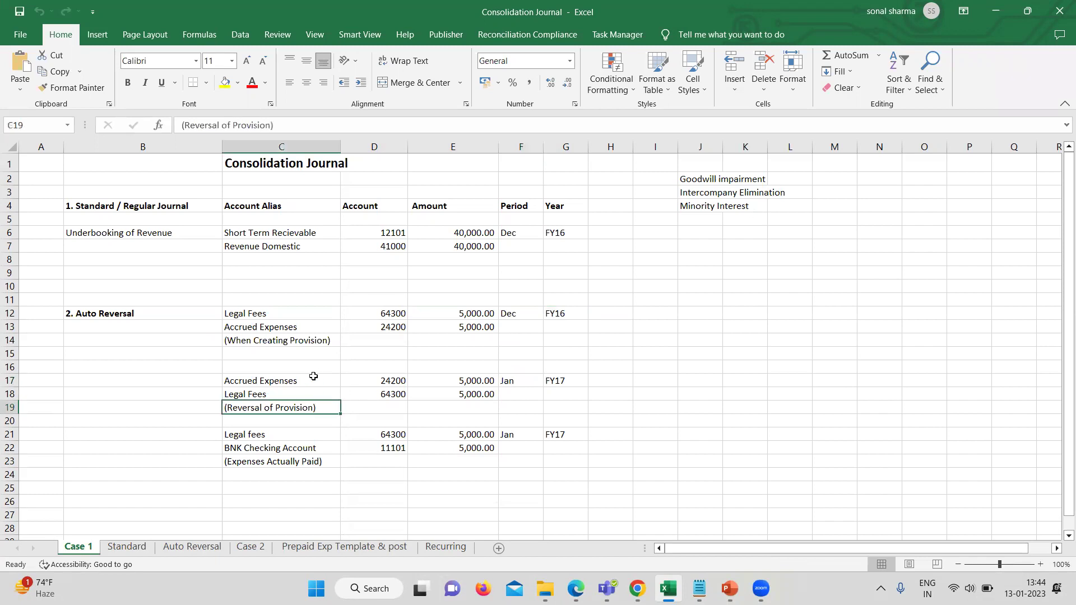
pyautogui.click(301, 327)
pyautogui.click(328, 380)
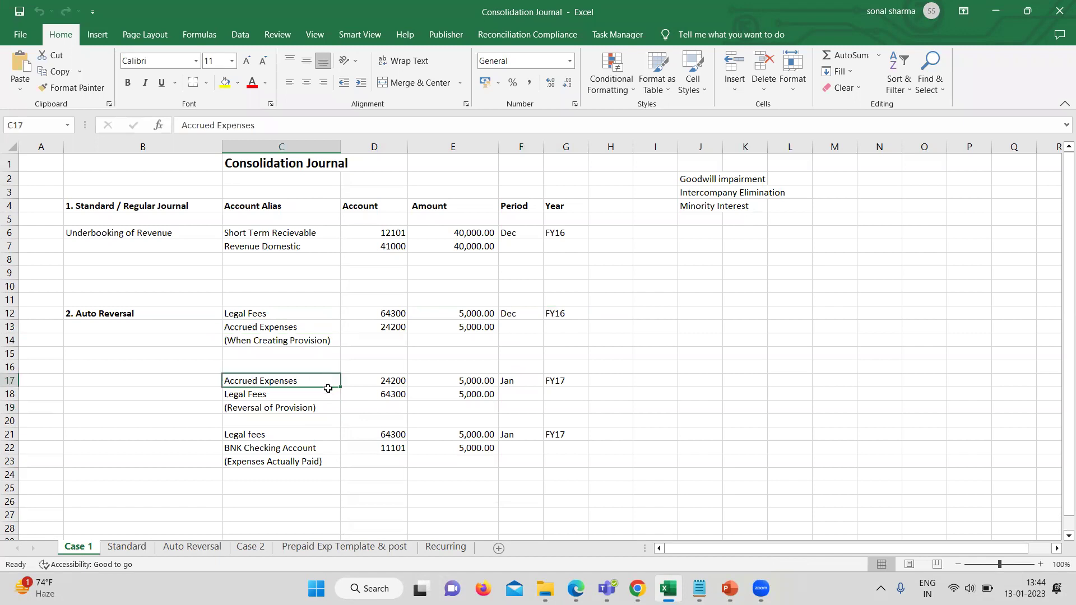
pyautogui.click(328, 395)
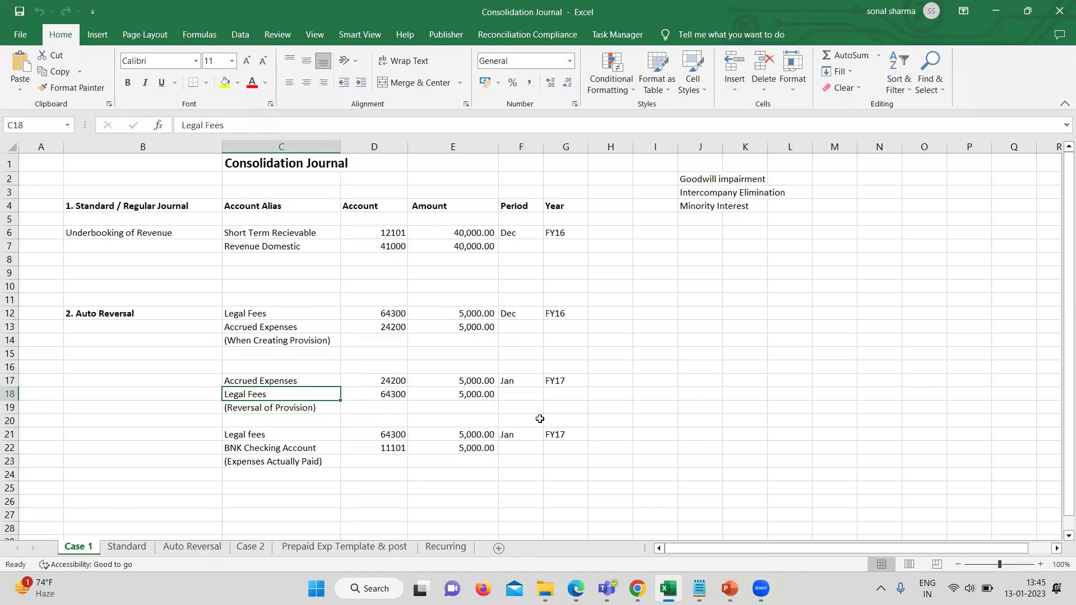
pyautogui.moveTo(565, 396); pyautogui.dragTo(259, 331)
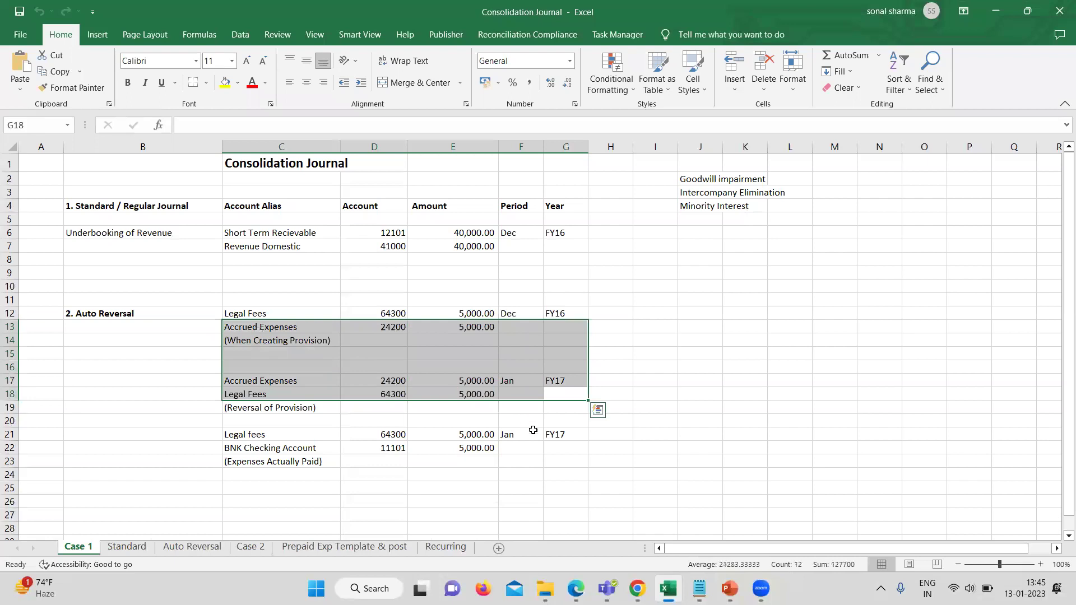
pyautogui.moveTo(563, 417); pyautogui.dragTo(261, 305)
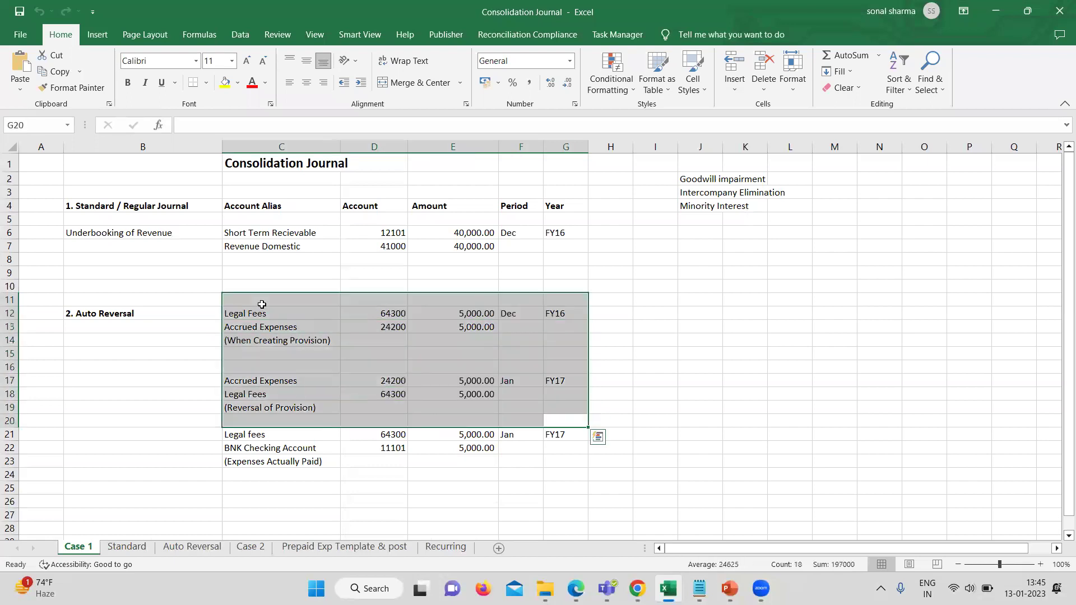
# Step: Review the Expenses Actually Paid entry for Jan FY17, covering the Legal fees and BNK Checking Account lines
pyautogui.click(321, 461)
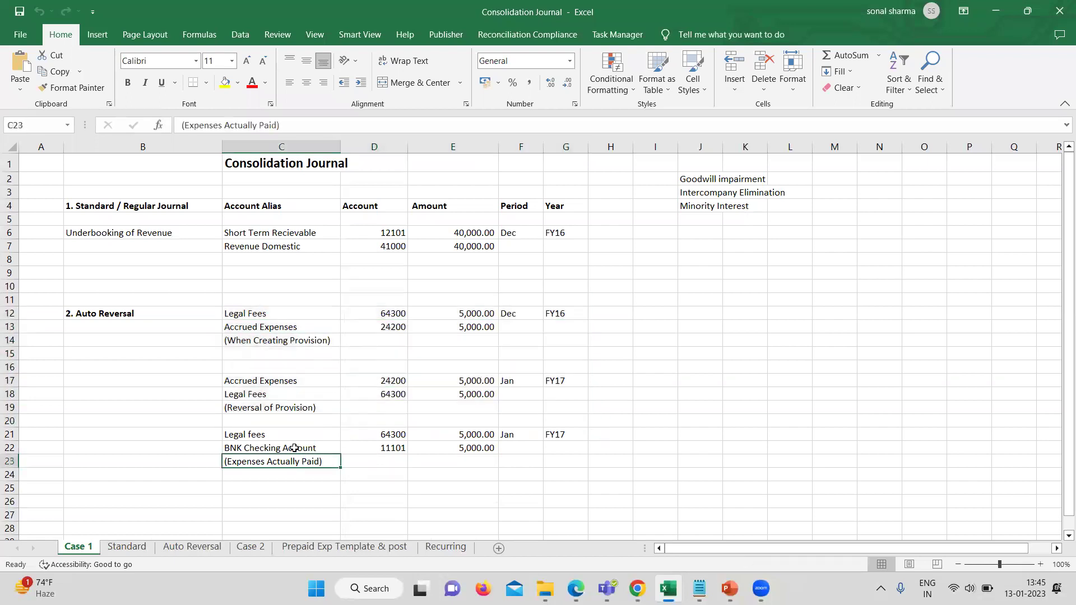
pyautogui.click(299, 313)
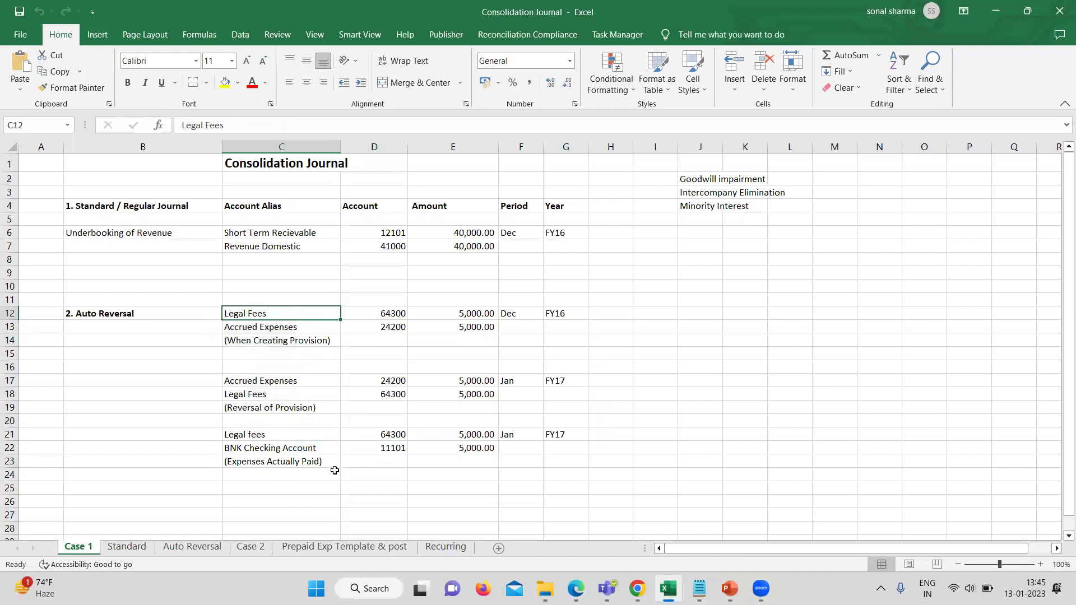
pyautogui.click(335, 451)
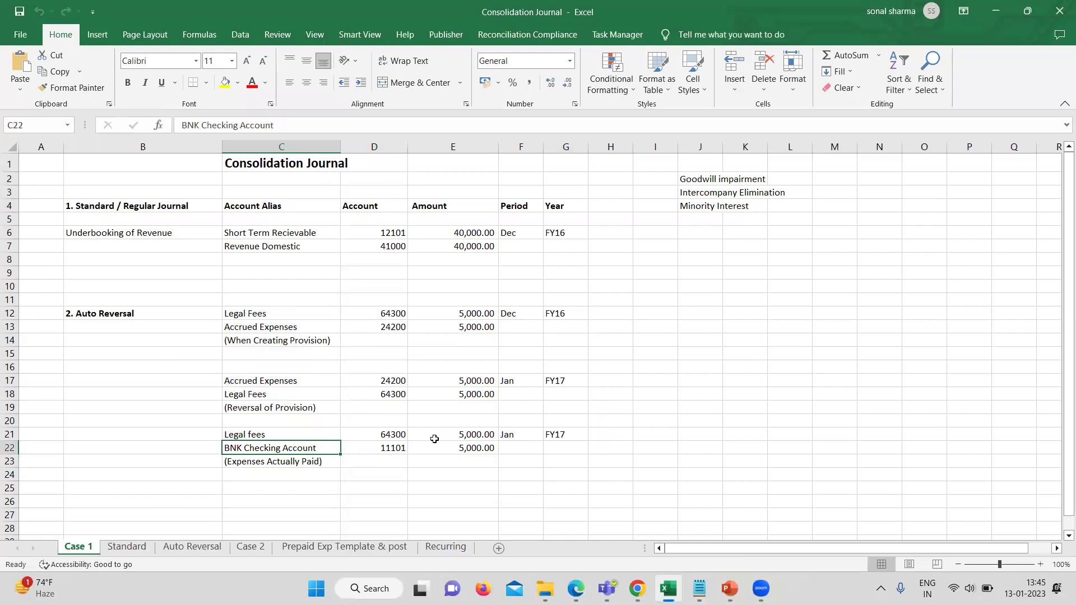
pyautogui.moveTo(307, 423); pyautogui.dragTo(589, 466)
pyautogui.click(663, 432)
pyautogui.click(480, 465)
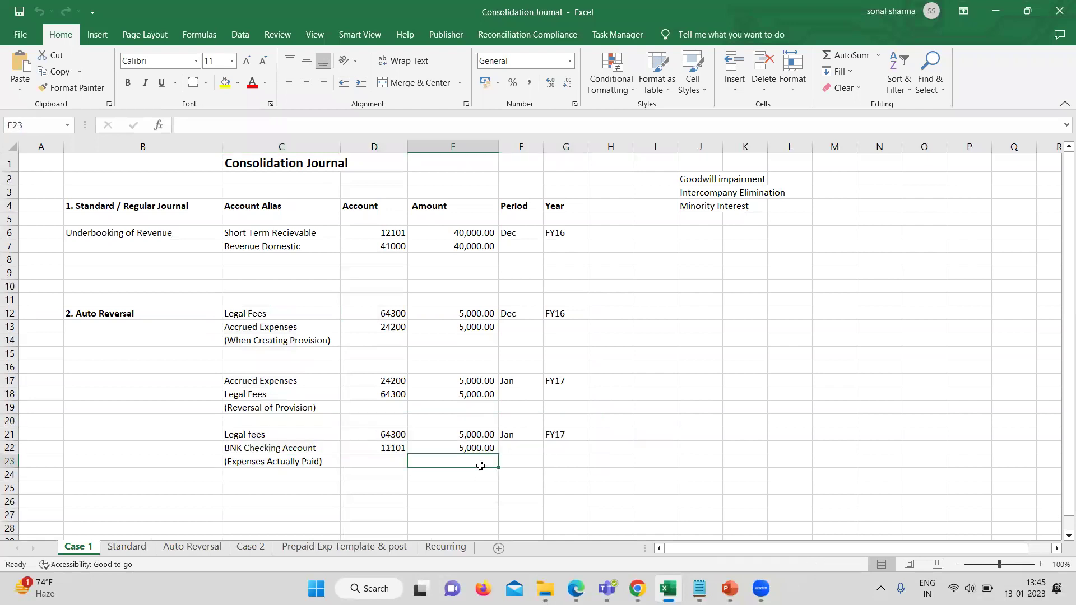
# Step: Highlight the provision and reversal entries on Case 1, and view the December and January grid on the Auto Reversal sheet
pyautogui.click(248, 207)
pyautogui.click(304, 311)
pyautogui.moveTo(303, 310); pyautogui.dragTo(572, 406)
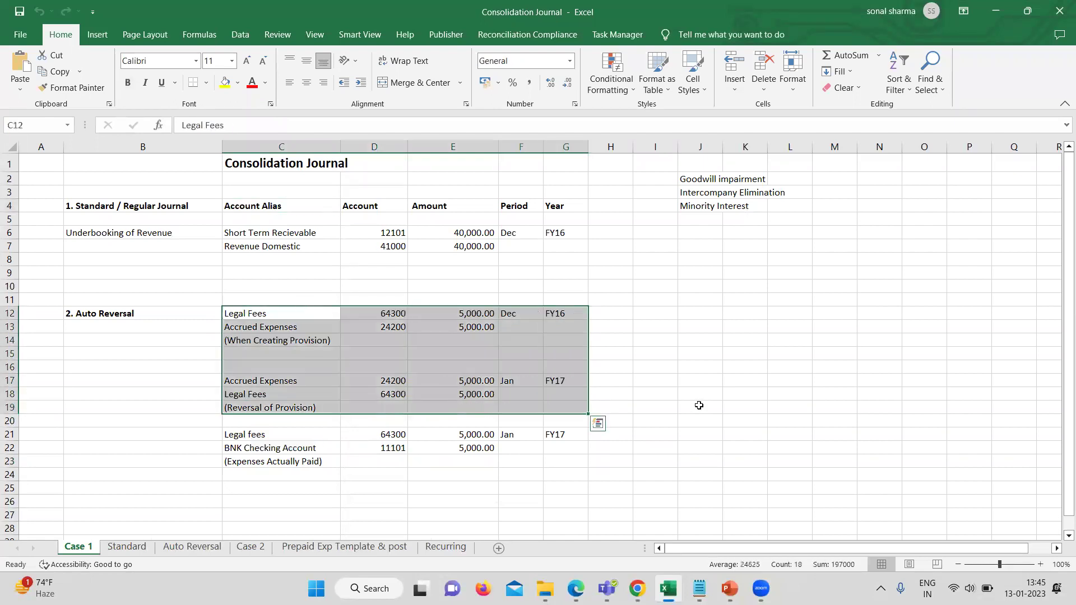
pyautogui.click(192, 547)
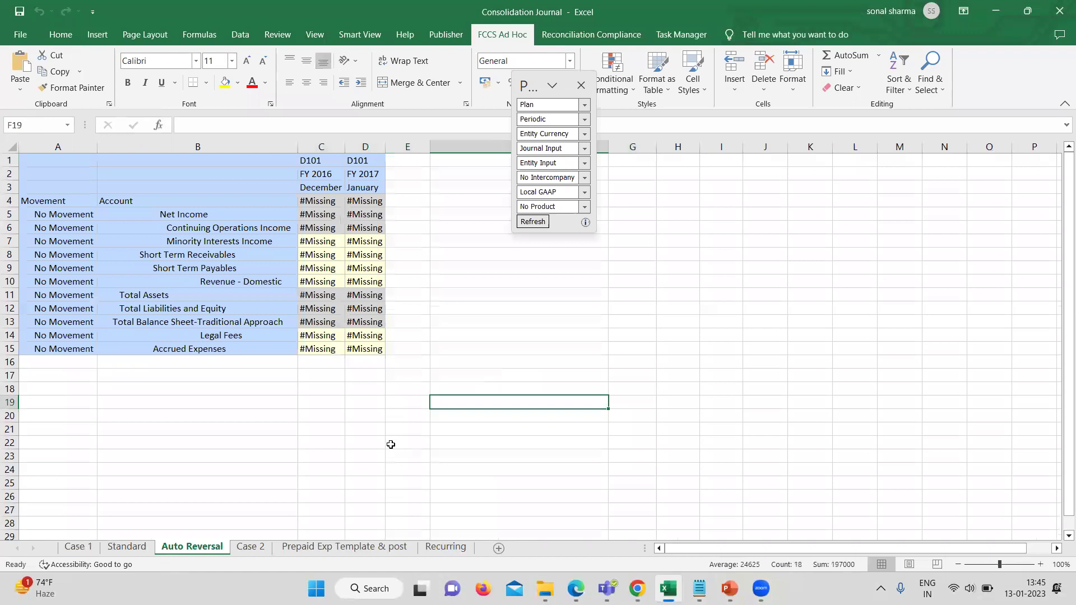
pyautogui.click(303, 431)
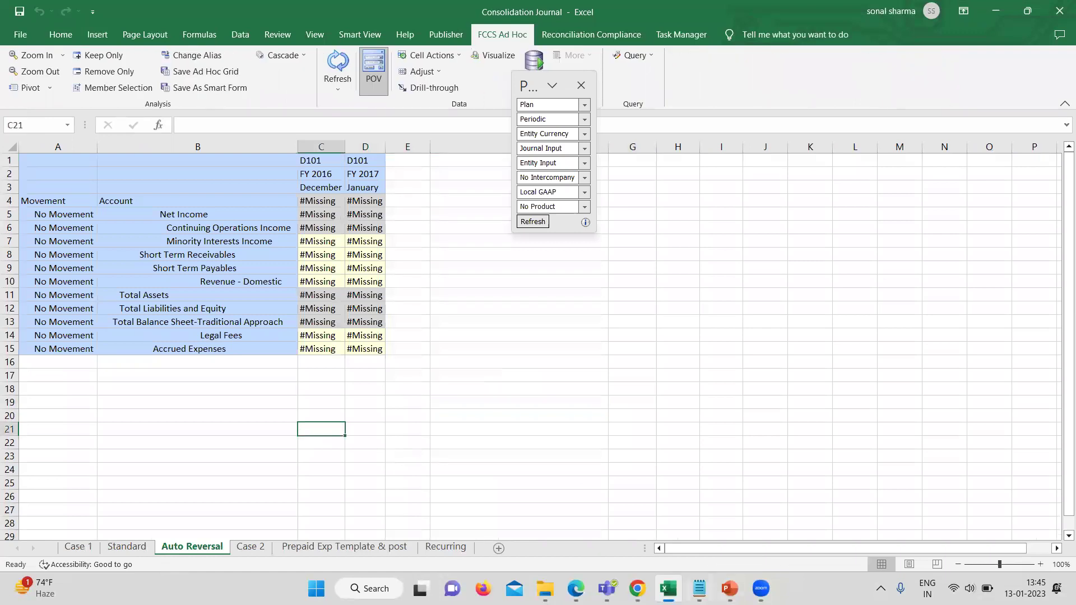
# Step: Switch to Chrome, open the Provision Reversal journal, and review its details and available actions
pyautogui.click(637, 589)
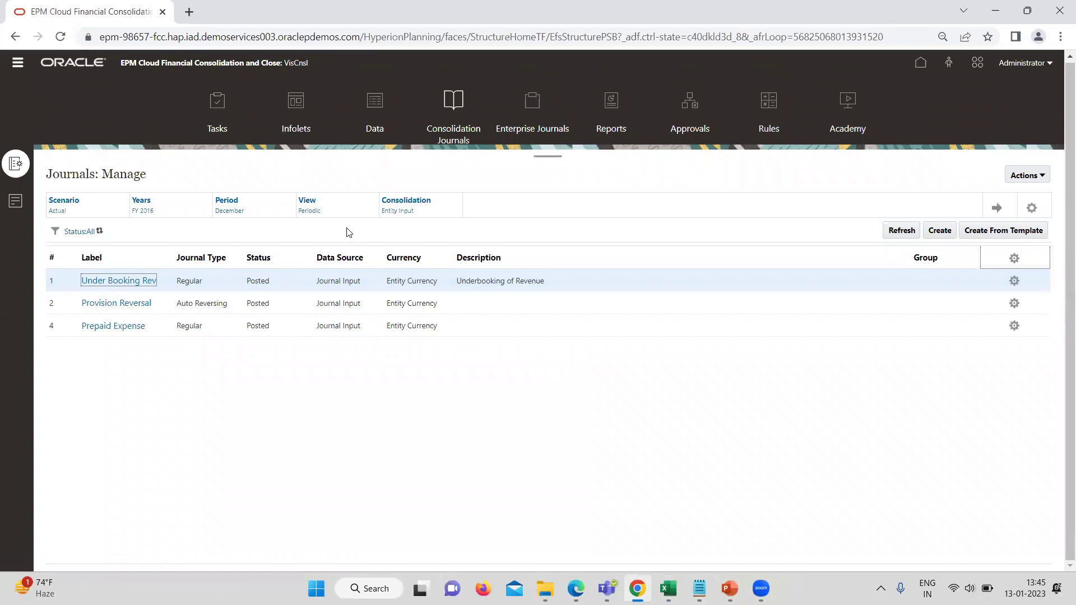
pyautogui.click(121, 307)
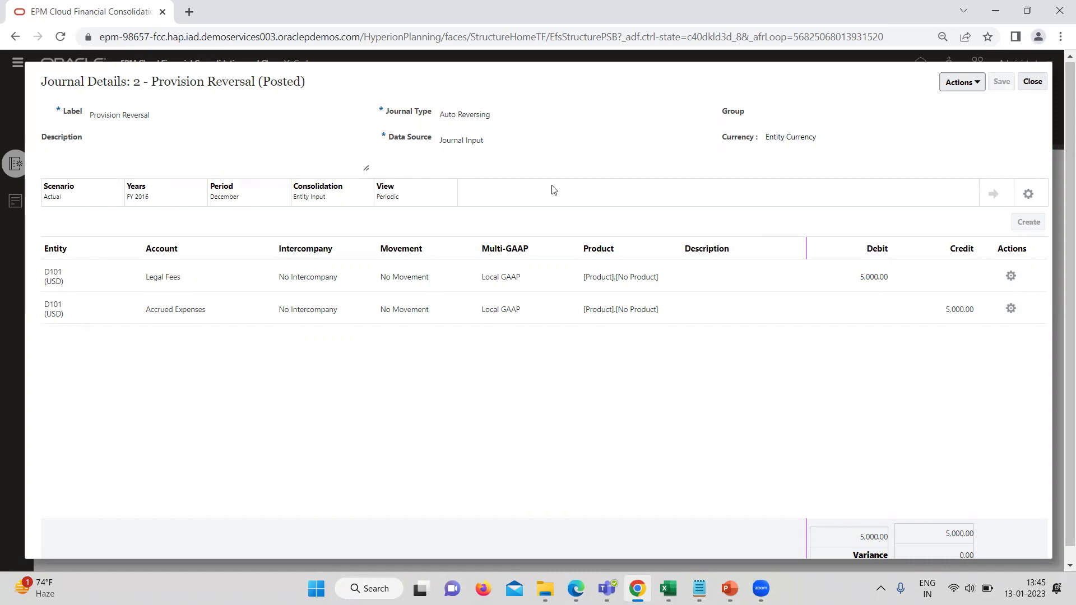
pyautogui.click(978, 84)
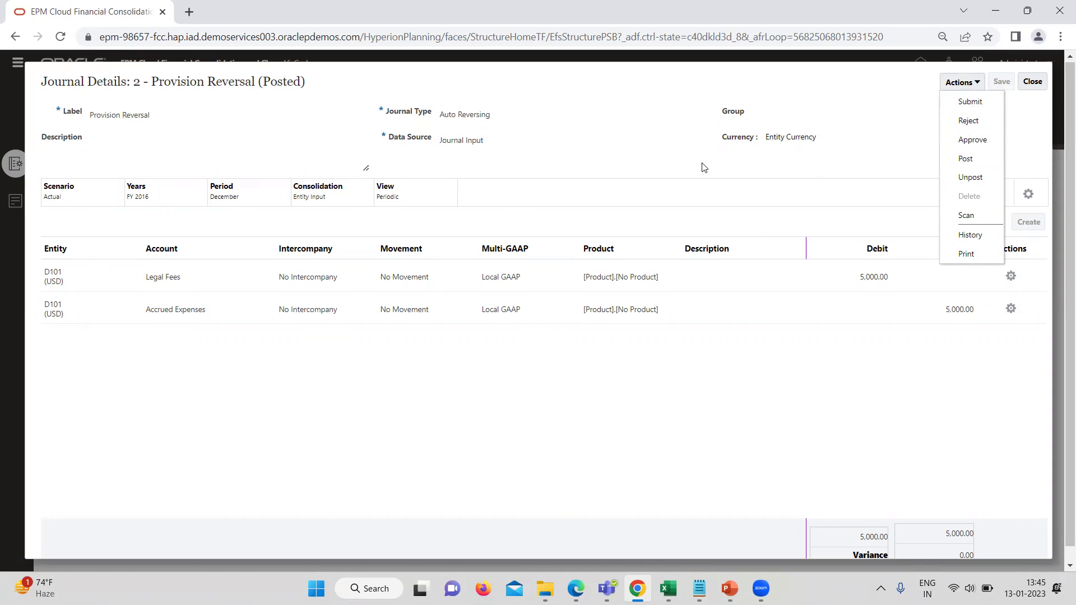
pyautogui.click(726, 368)
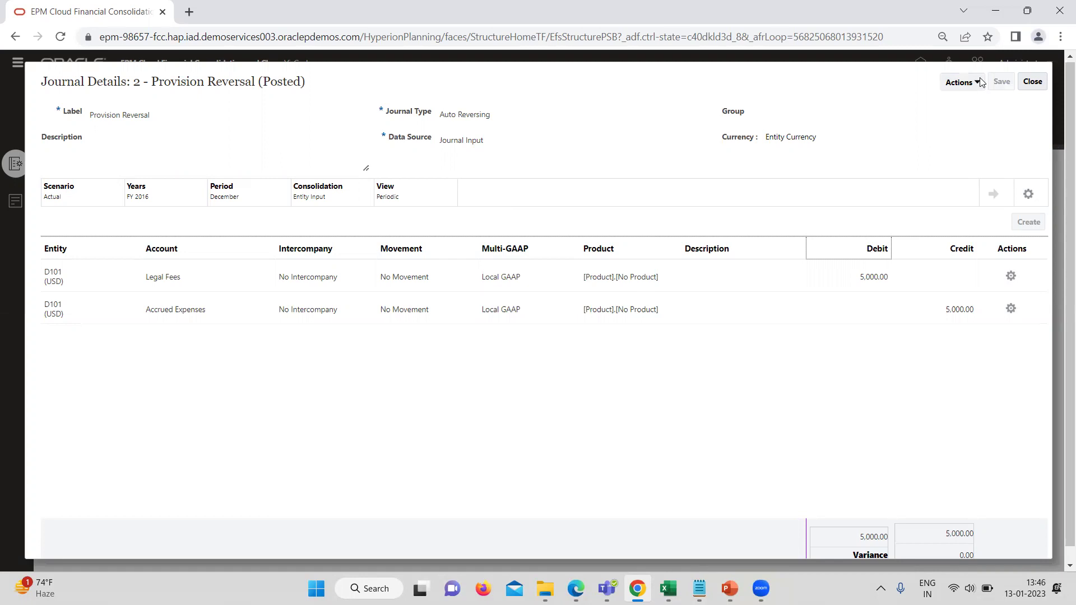
# Step: Try to unpost the December FY 2016 Provision Reversal journal
pyautogui.click(961, 83)
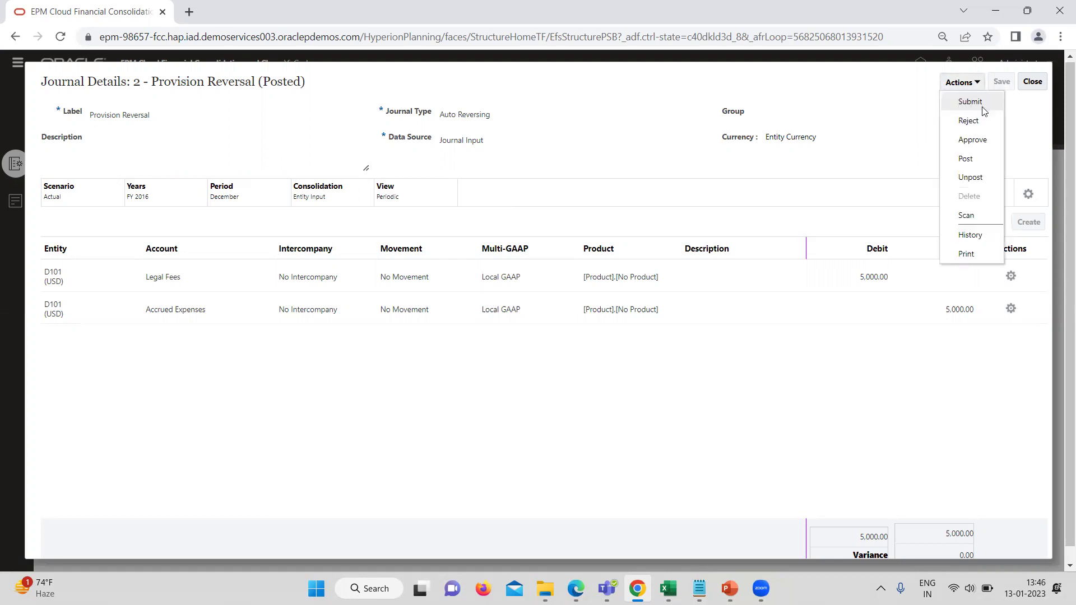
pyautogui.click(970, 177)
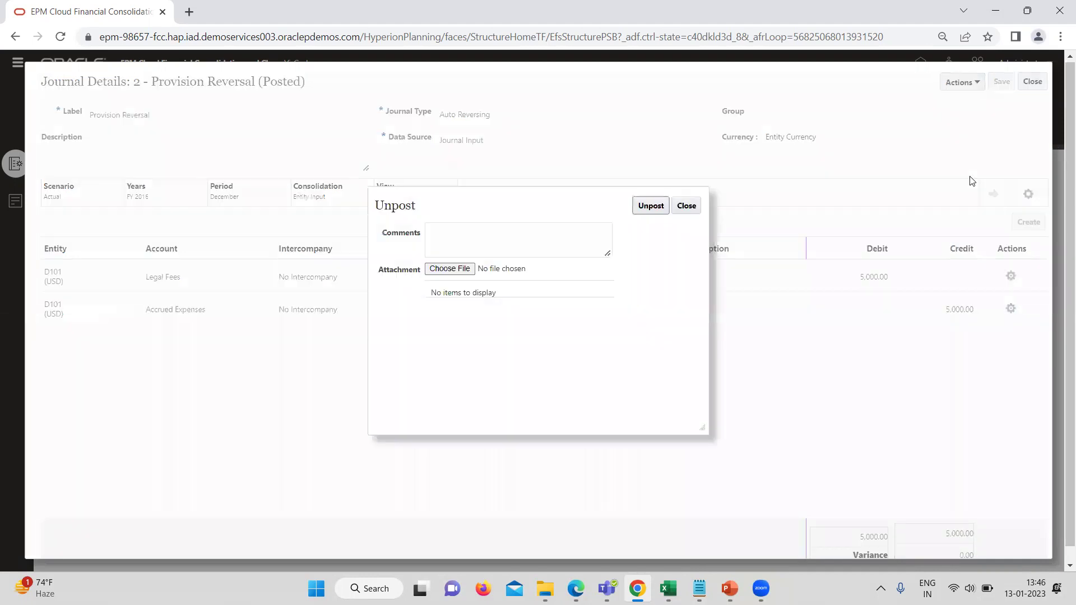
pyautogui.click(651, 206)
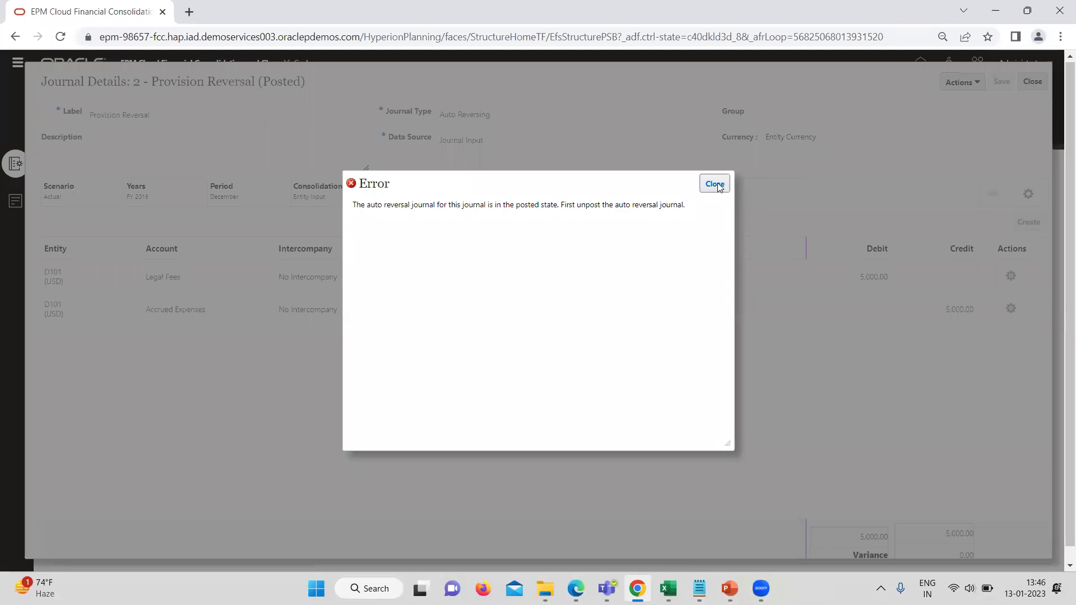
pyautogui.click(715, 184)
# Step: Try to post the Provision Reversal journal with the Jan FY17 auto reversal option, and close its details
pyautogui.click(971, 89)
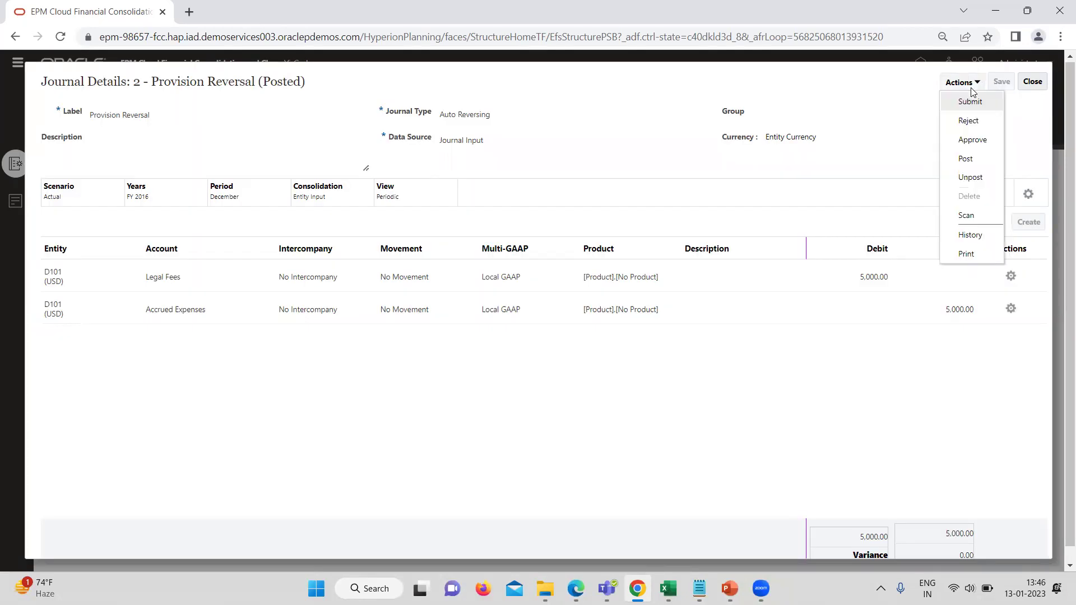
pyautogui.click(975, 162)
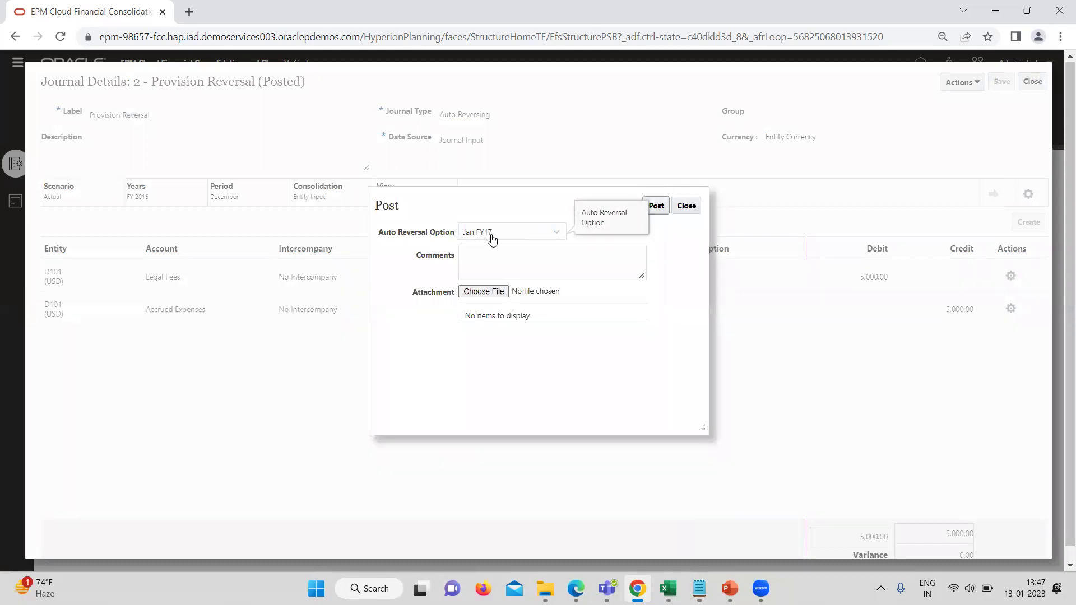
pyautogui.click(656, 208)
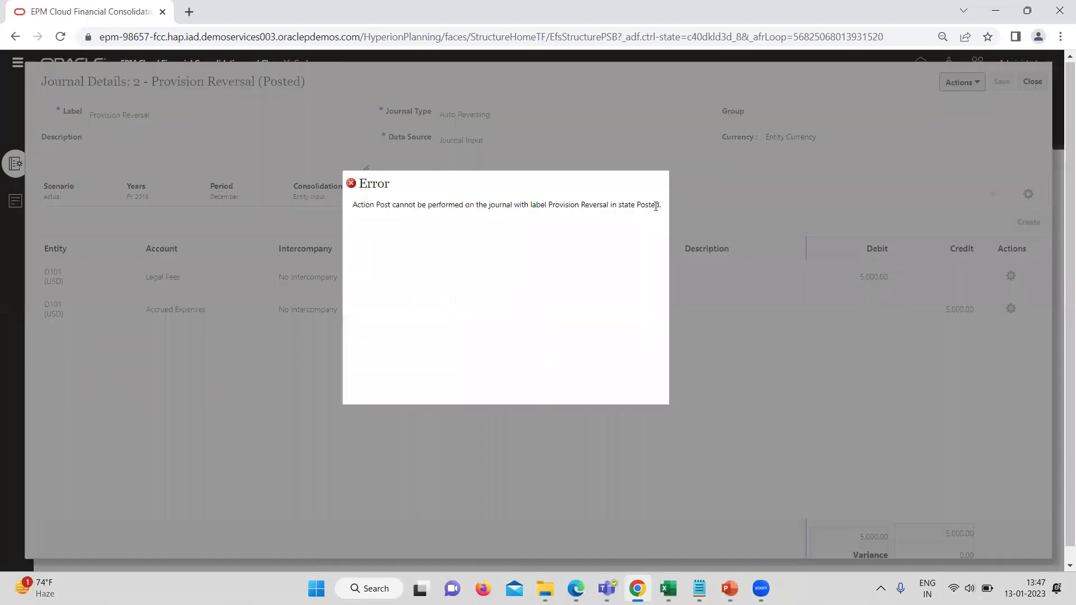
pyautogui.click(715, 184)
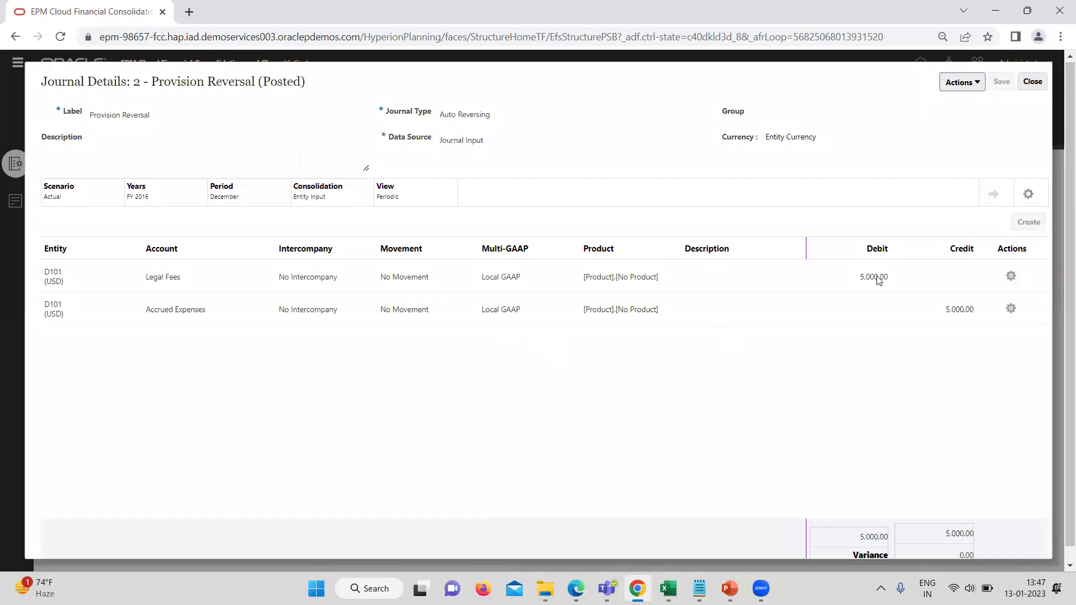
pyautogui.click(1033, 82)
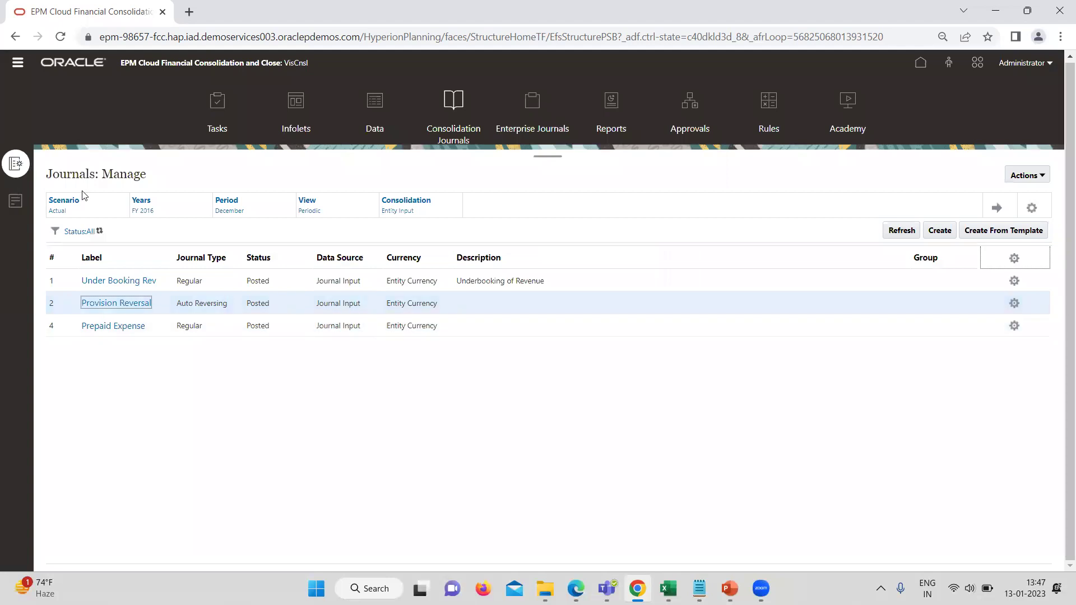
# Step: Set the journal list's point of view to FY 2017 and January, and apply it
pyautogui.click(135, 213)
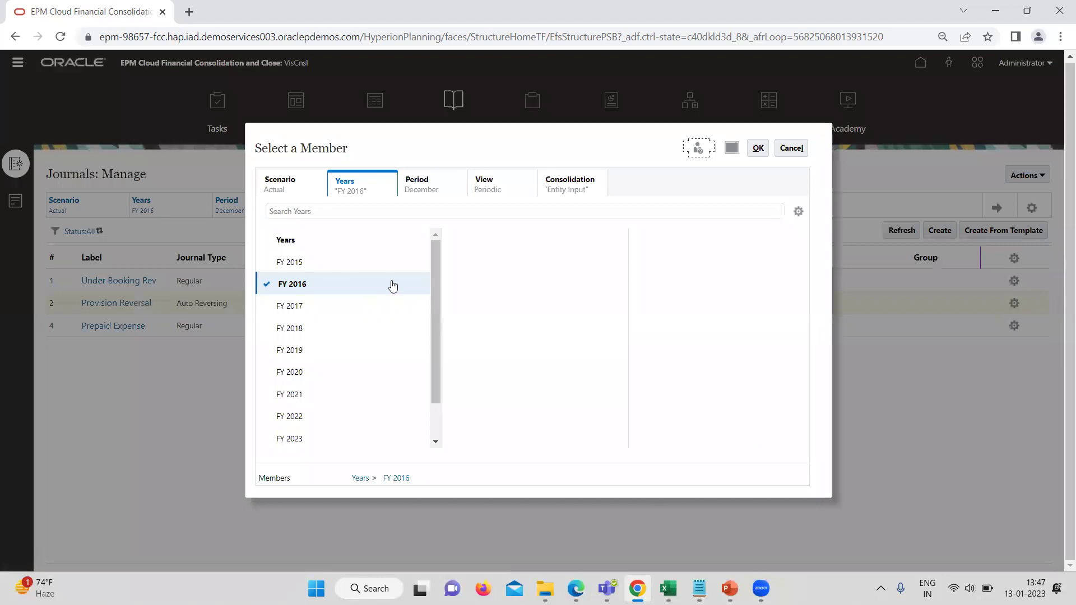
pyautogui.click(282, 304)
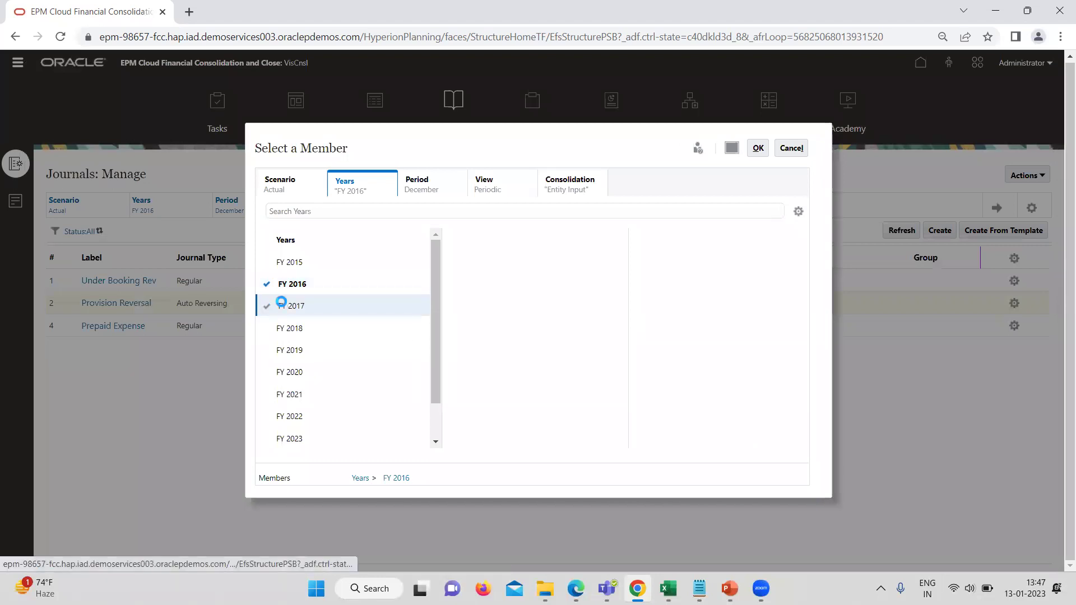
pyautogui.click(418, 186)
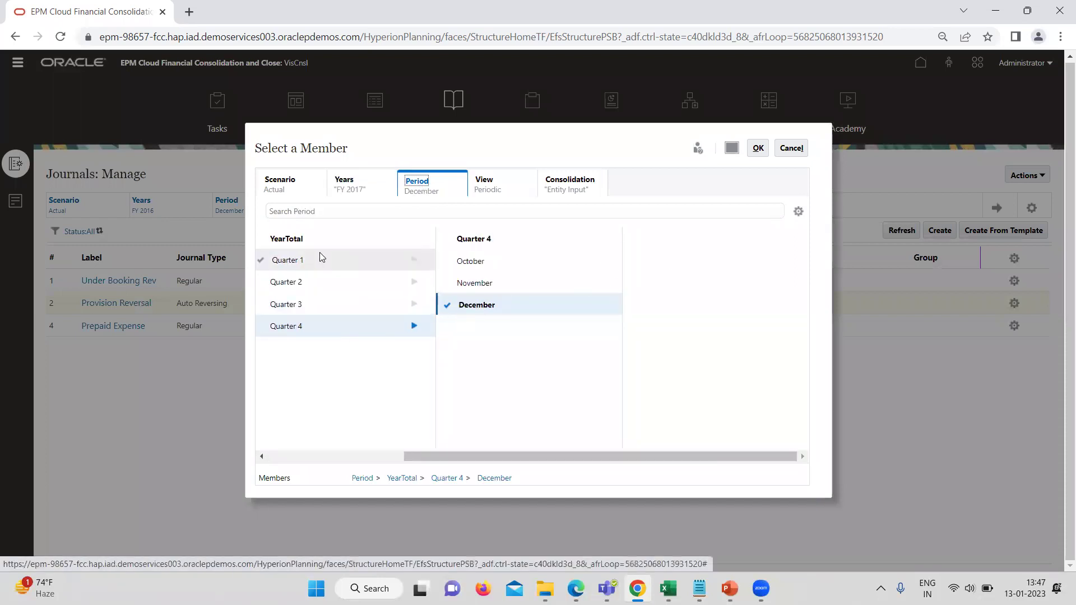
pyautogui.click(344, 265)
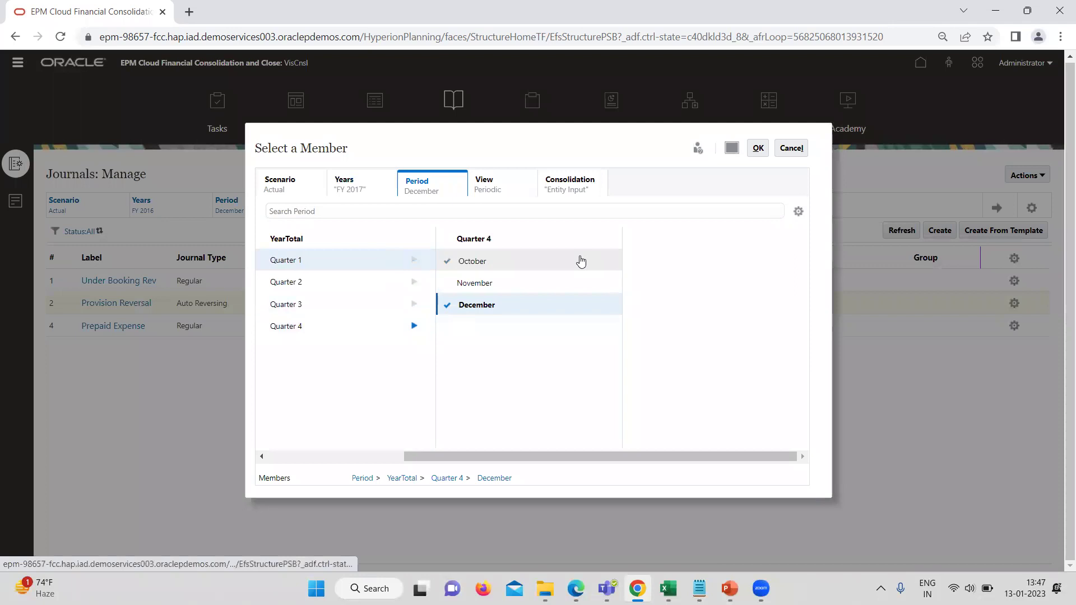
pyautogui.click(650, 264)
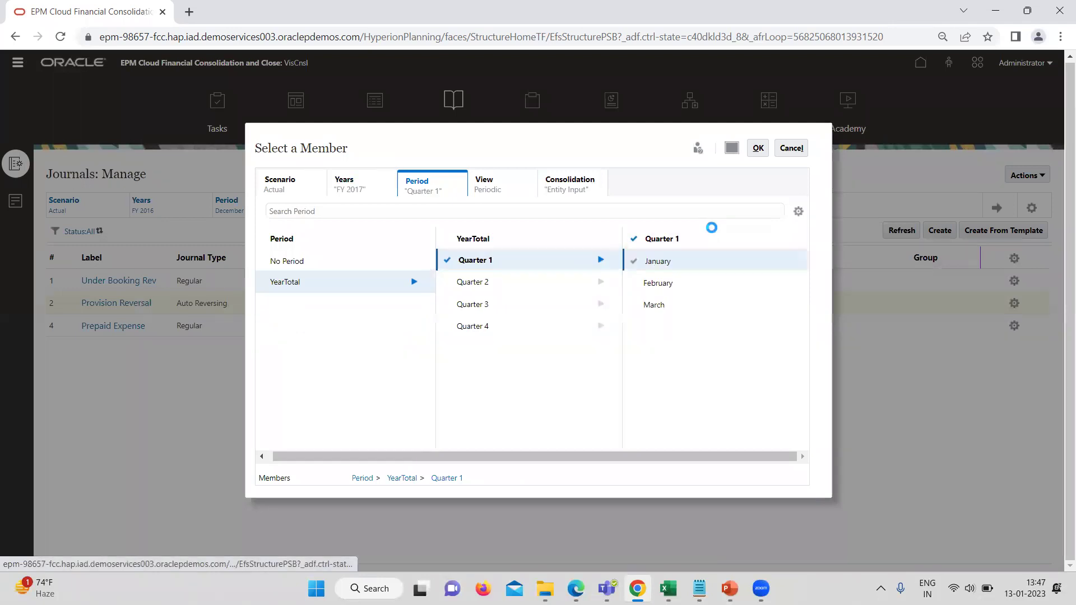
pyautogui.click(757, 147)
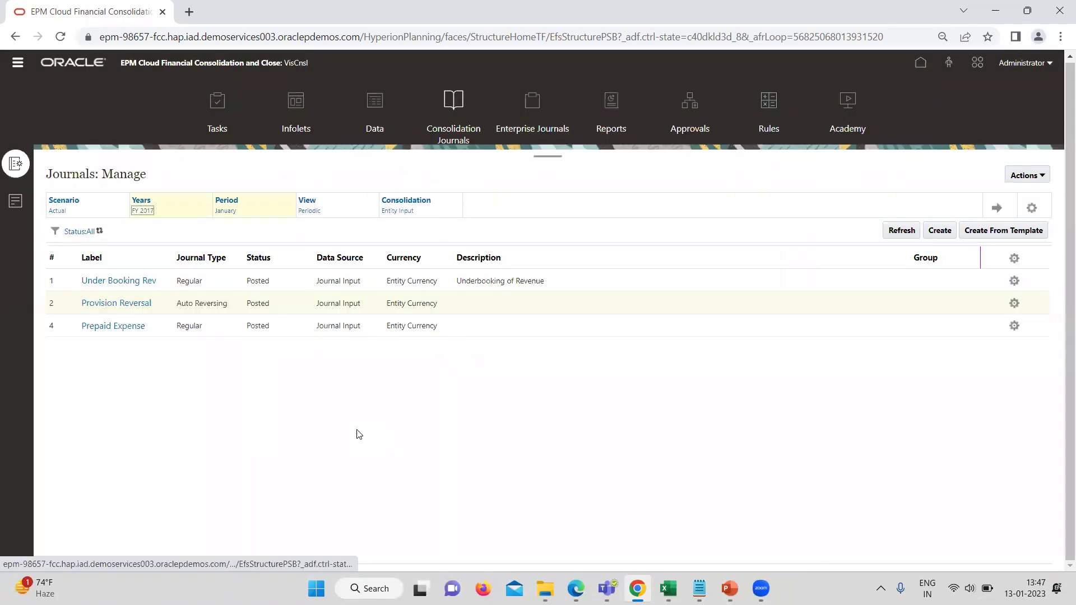
pyautogui.click(999, 211)
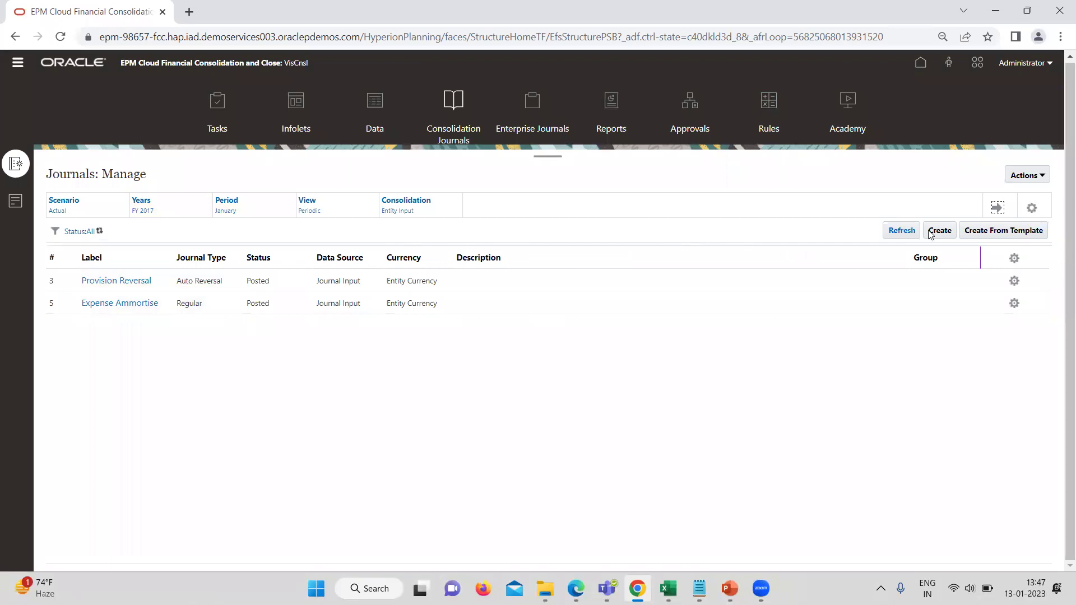
# Step: Review the January FY 2017 Provision Reversal journal's lines and available actions, and close it
pyautogui.click(133, 282)
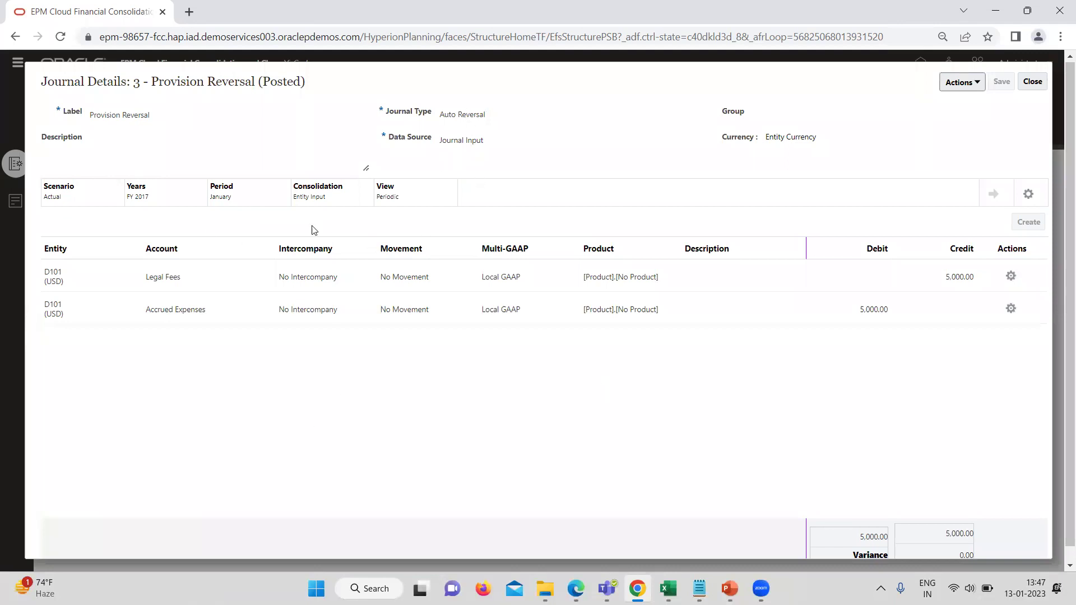
pyautogui.click(980, 86)
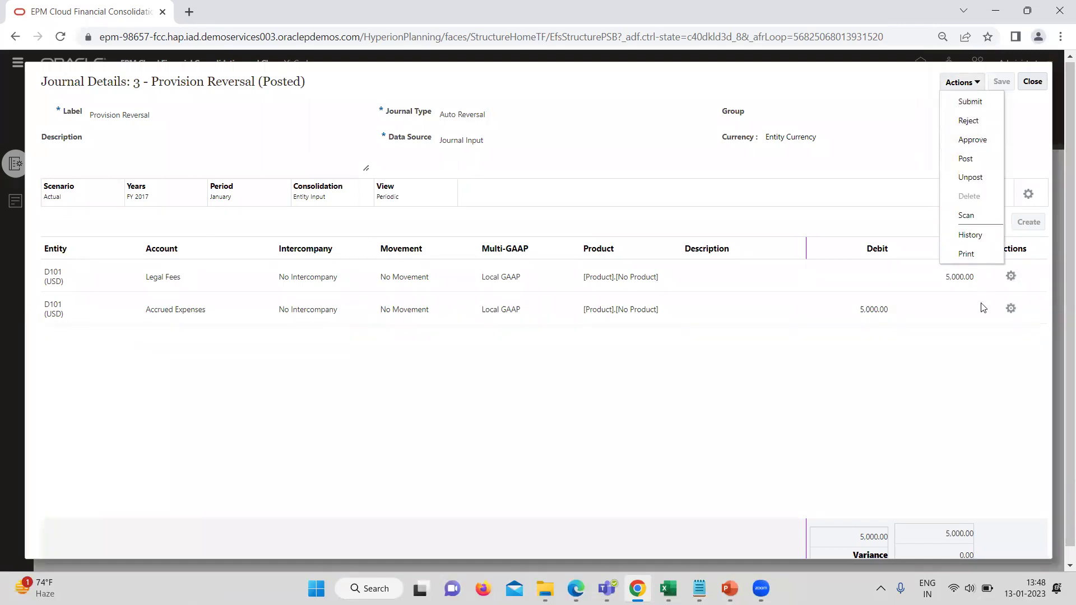
pyautogui.click(971, 389)
pyautogui.click(1033, 82)
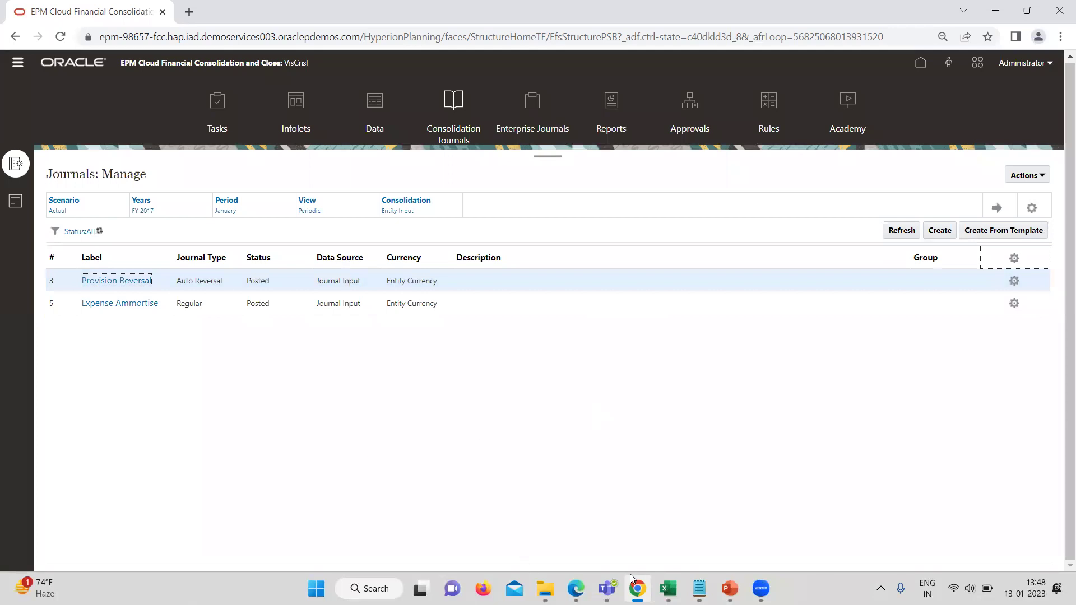
# Step: Switch to Excel, set the Auto Reversal grid's scenario to Actual in the point of view, and refresh the data
pyautogui.click(669, 589)
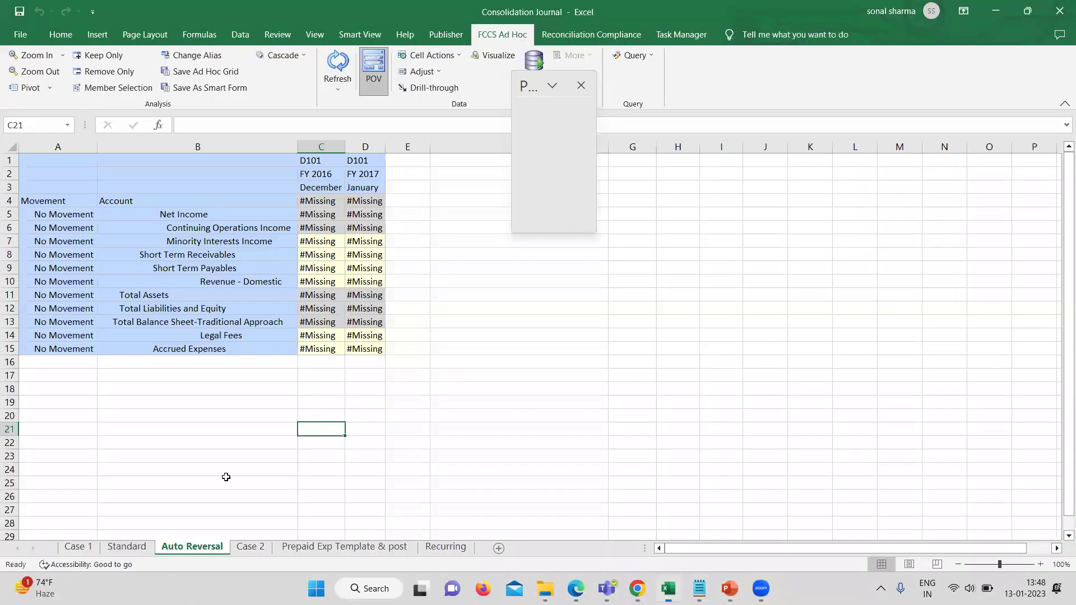
pyautogui.click(540, 107)
pyautogui.write('Actual')
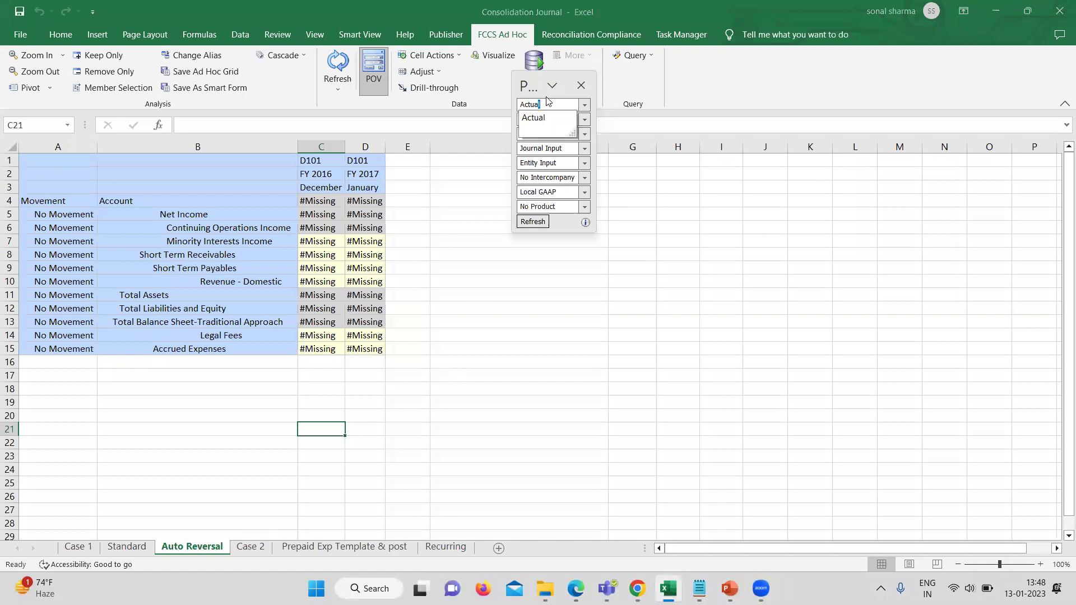
pyautogui.click(527, 117)
pyautogui.click(533, 220)
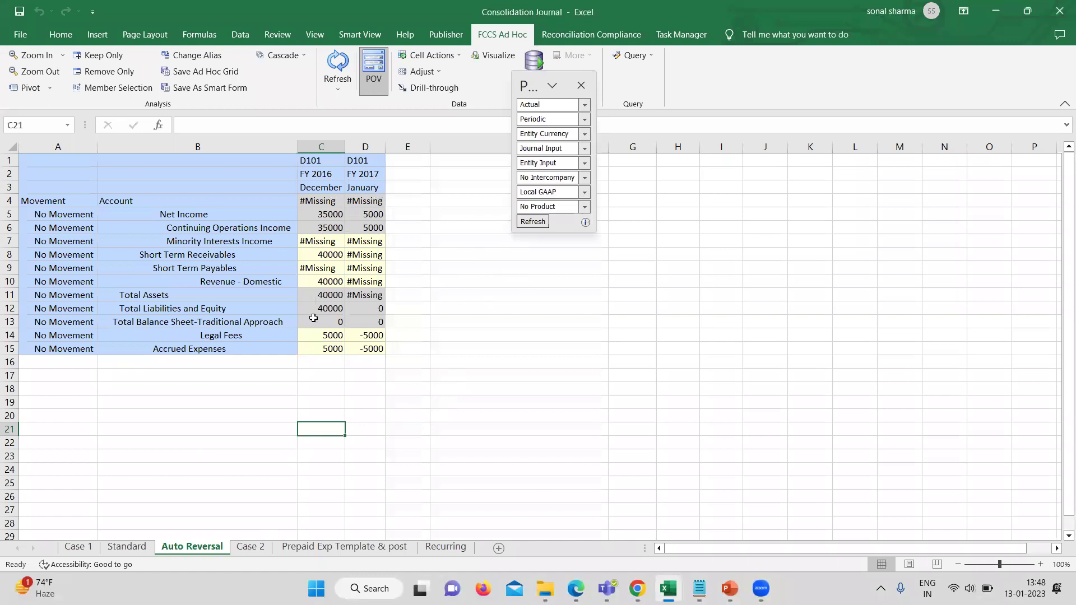
# Step: Compare the Standard and Auto Reversal sheets, examining the December and January values for Legal Fees and Accrued Expenses
pyautogui.click(112, 546)
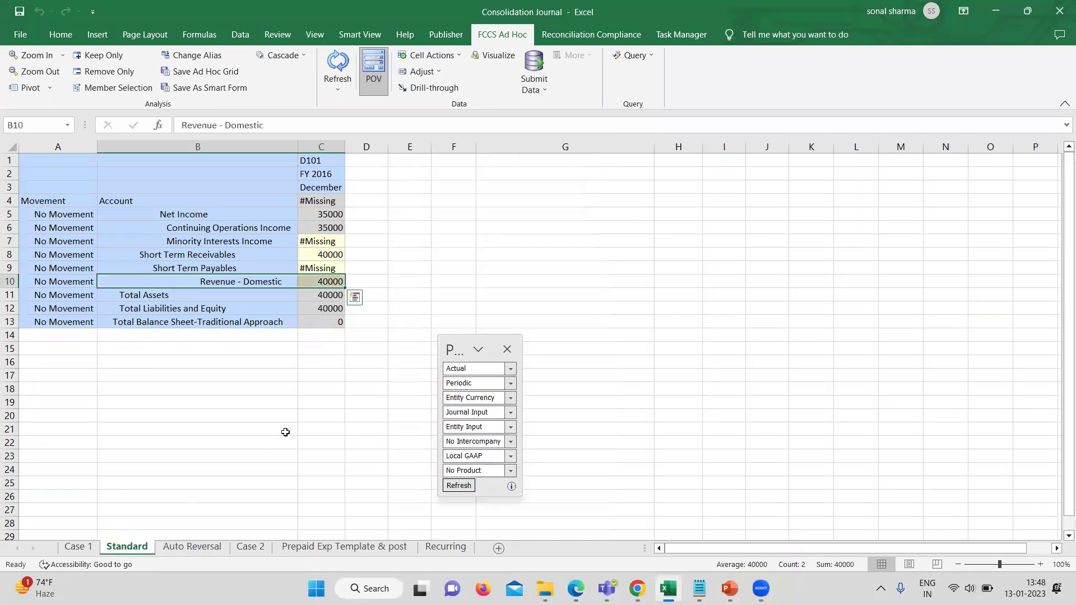
pyautogui.click(191, 547)
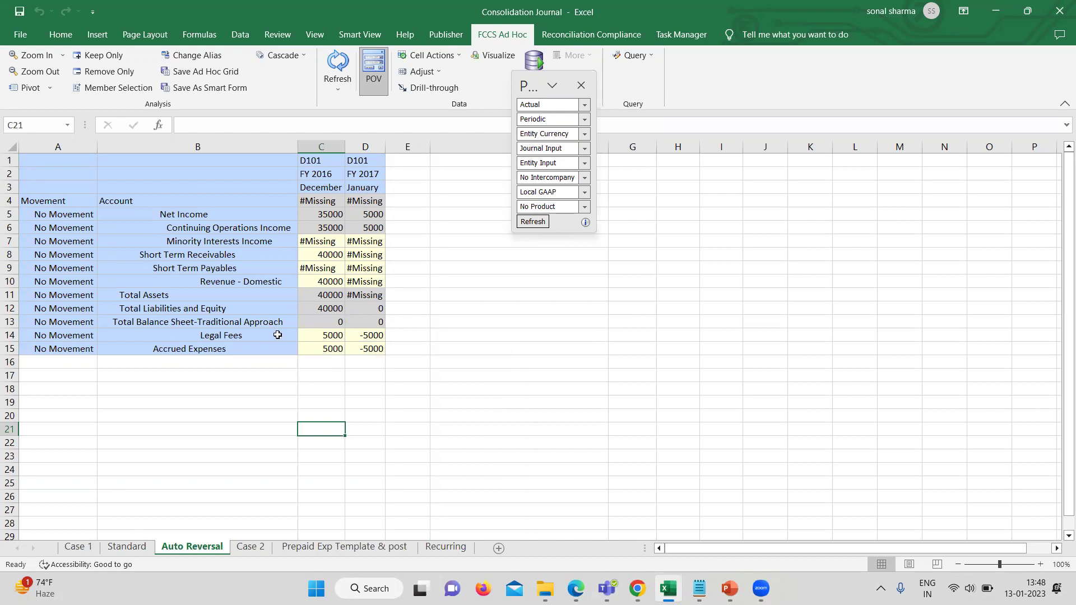
pyautogui.click(320, 337)
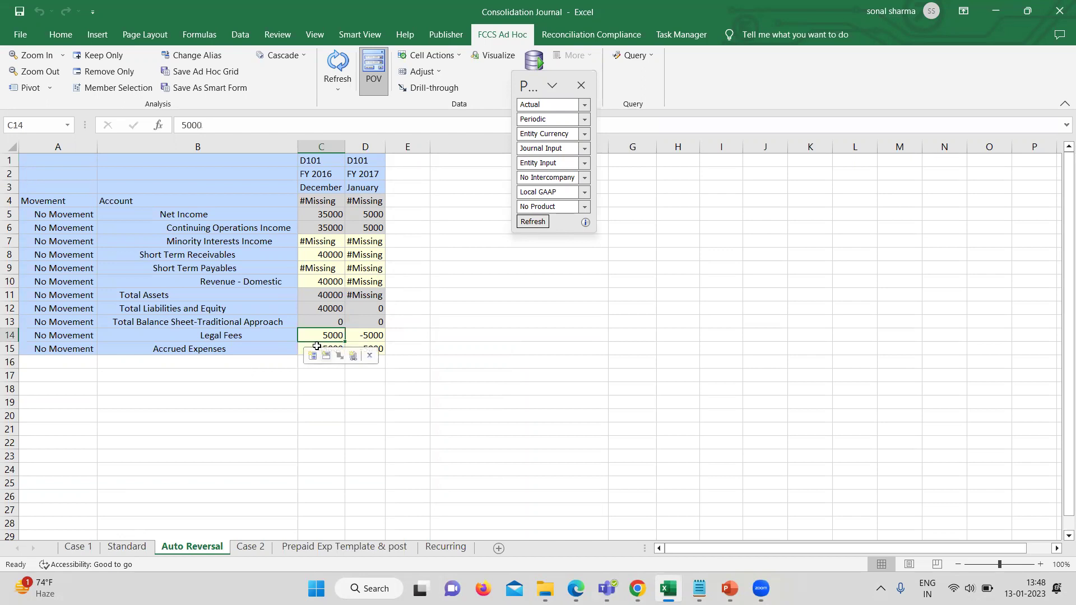
pyautogui.click(301, 348)
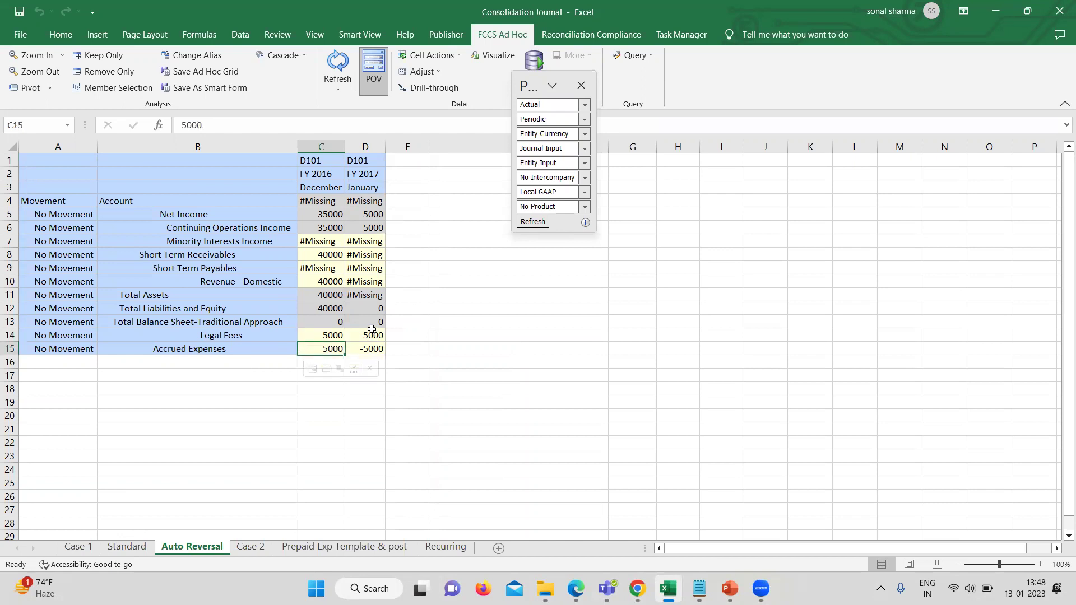
pyautogui.moveTo(373, 333); pyautogui.dragTo(373, 348)
pyautogui.click(512, 324)
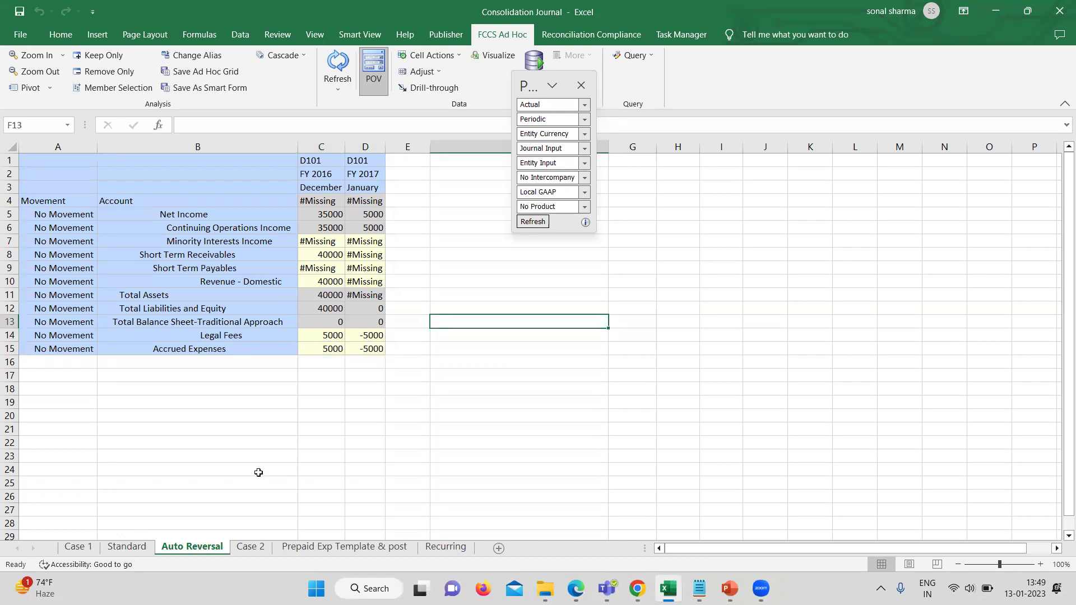
# Step: View the Case 2 sheet, then switch to Chrome and open the Prepaid Expense template from the journal templates
pyautogui.click(255, 547)
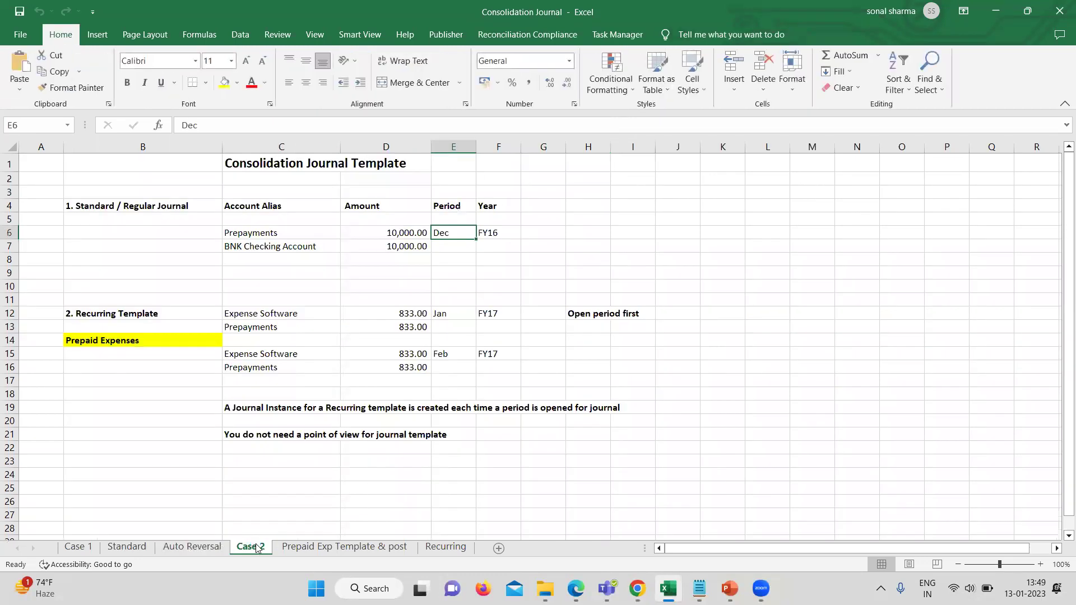
pyautogui.click(638, 588)
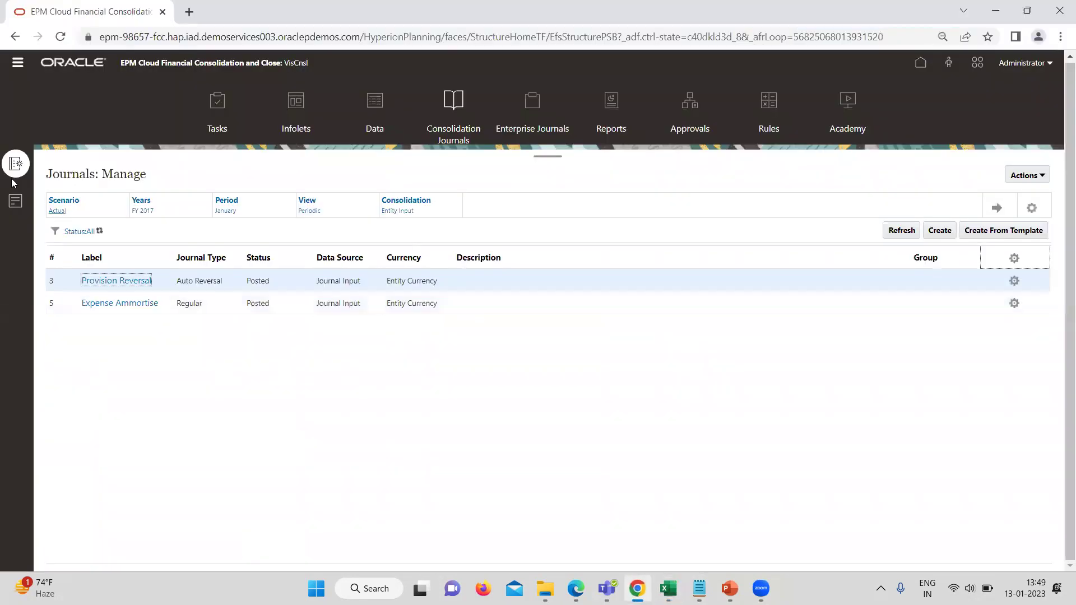
pyautogui.click(17, 202)
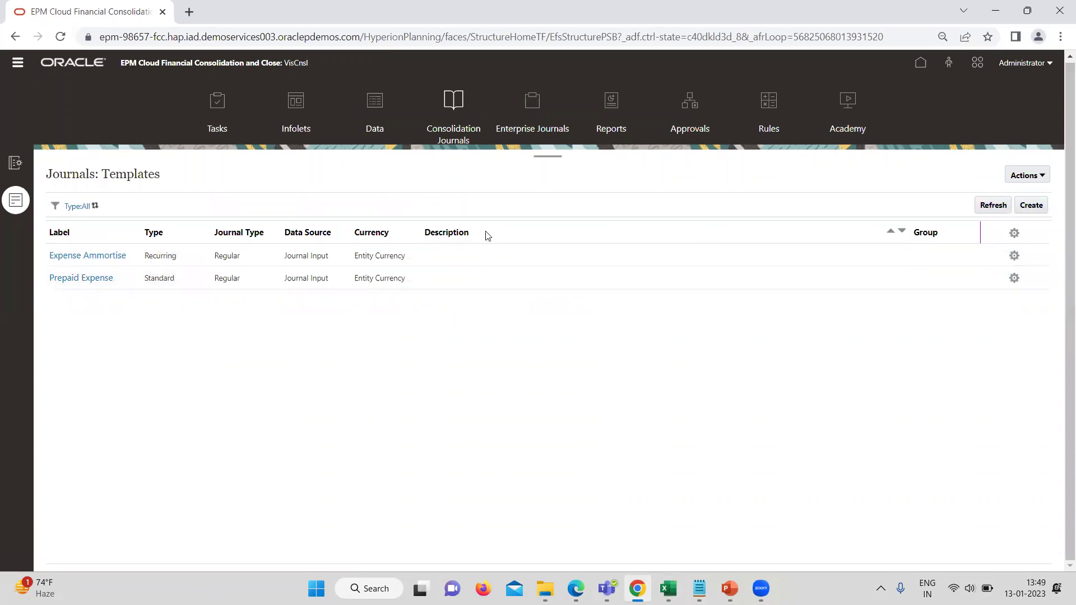
pyautogui.click(97, 279)
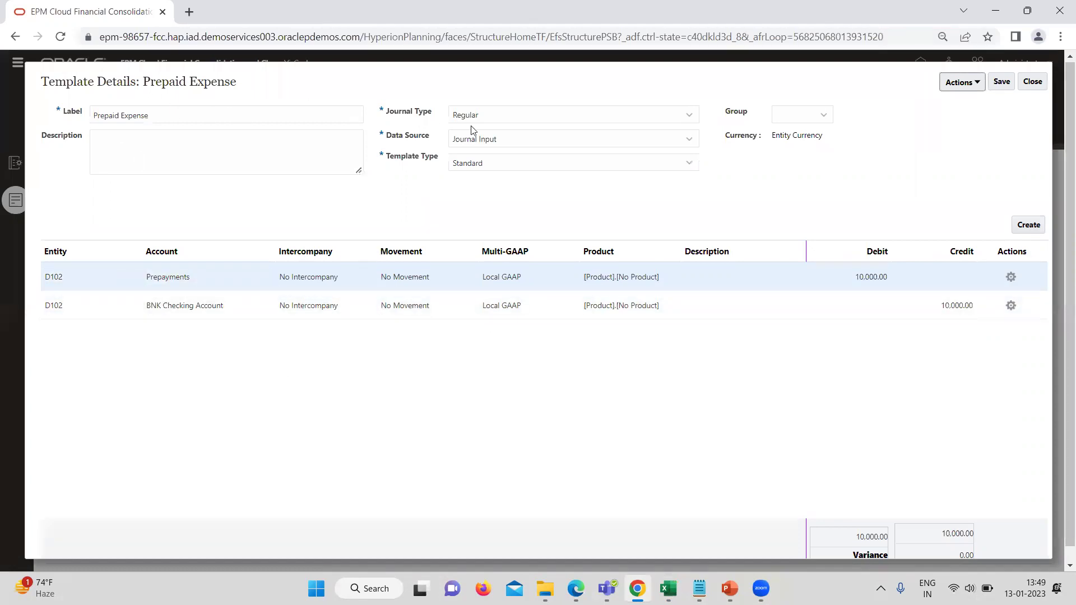
# Step: Review the Prepaid Expense template's journal type, data source and template type options, and return to the Case 2 sheet in Excel
pyautogui.click(491, 119)
pyautogui.click(492, 119)
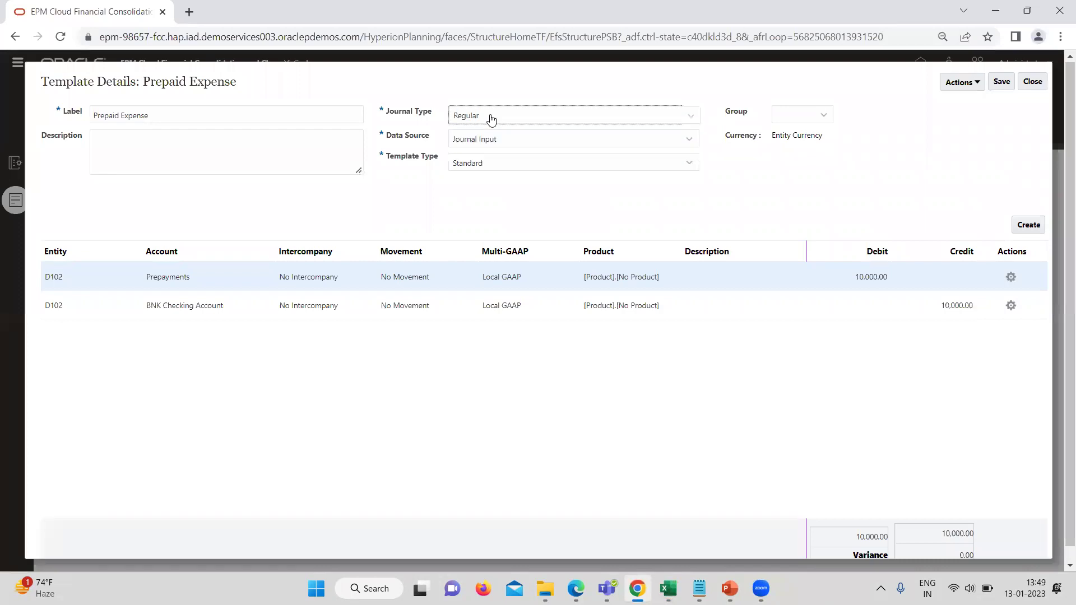
pyautogui.click(527, 146)
pyautogui.click(524, 147)
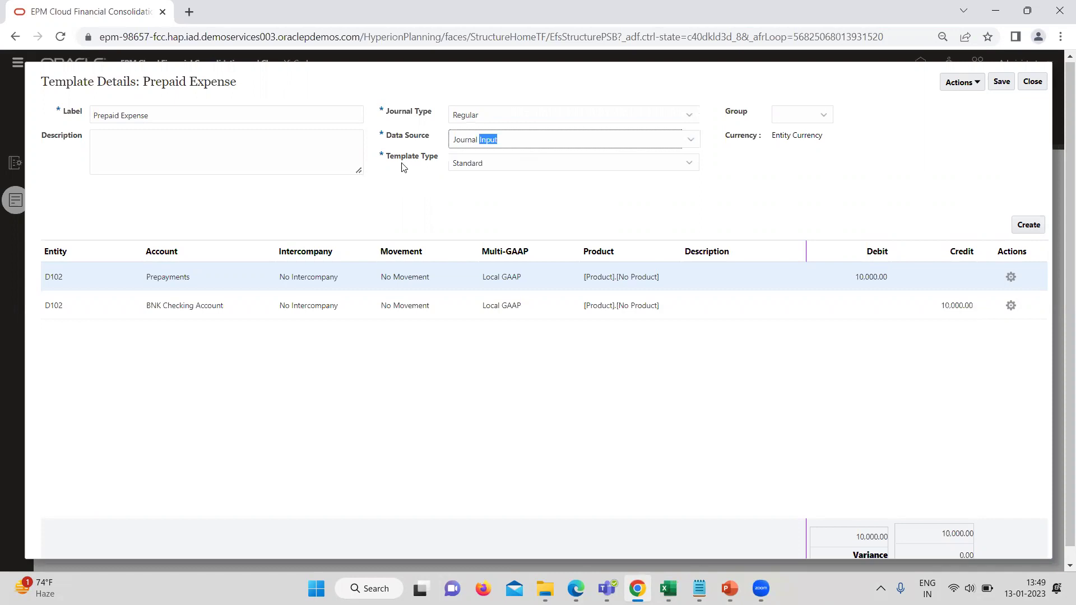
pyautogui.click(524, 168)
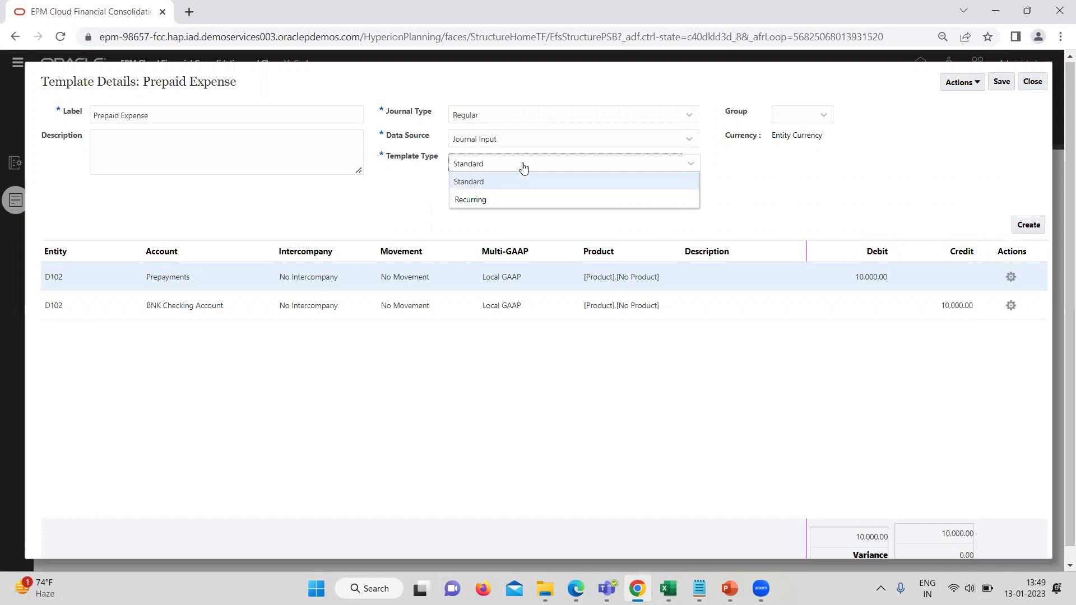
pyautogui.click(524, 167)
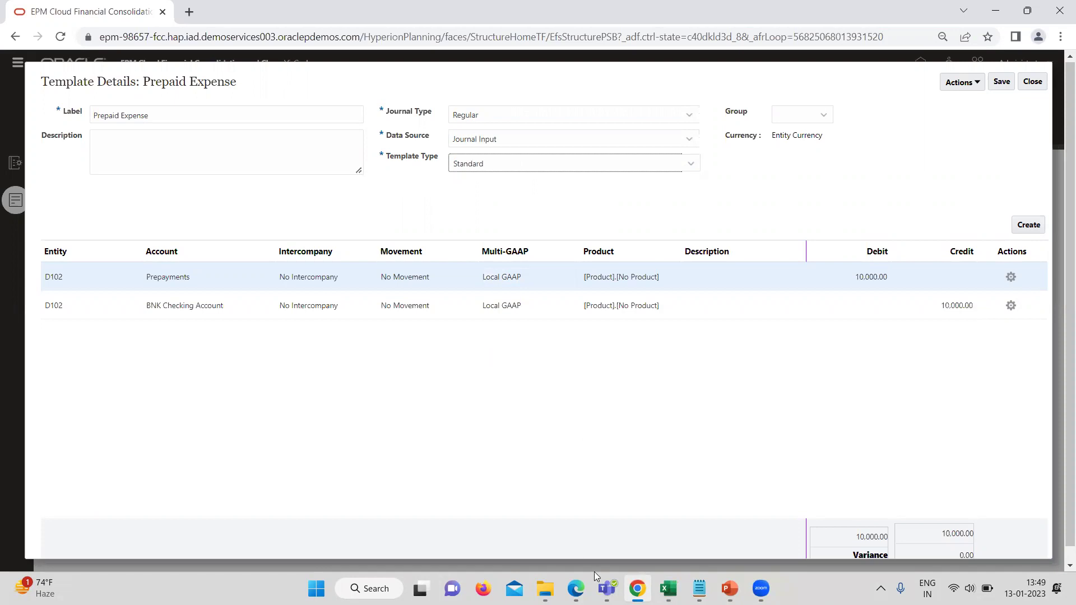
pyautogui.click(668, 588)
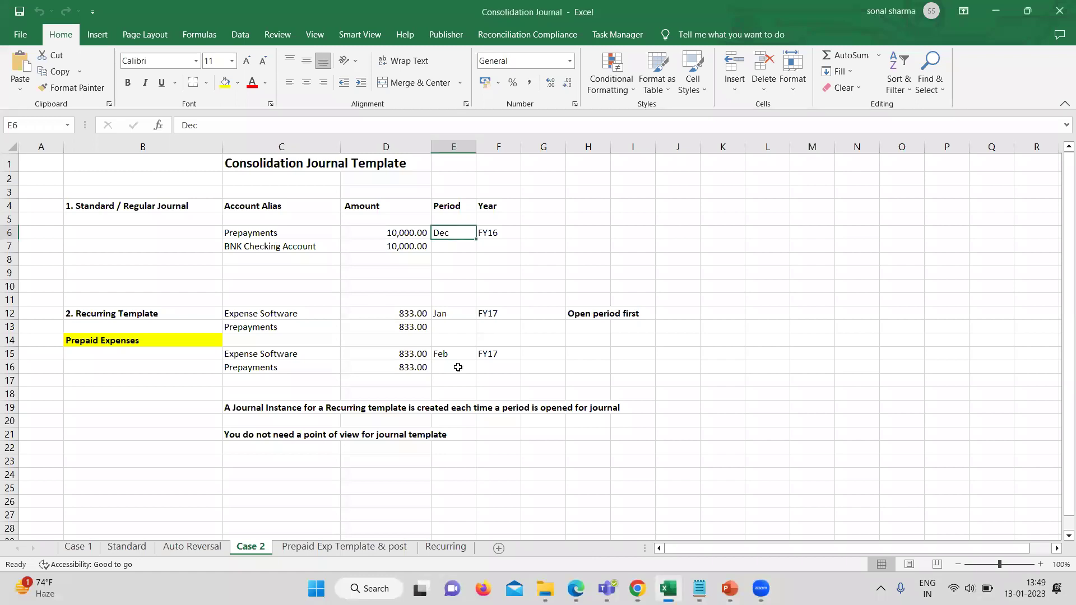
# Step: Examine the standard journal example on the Case 2 sheet, covering its Prepayments and BNK Checking Account lines, amounts, period and year
pyautogui.click(306, 236)
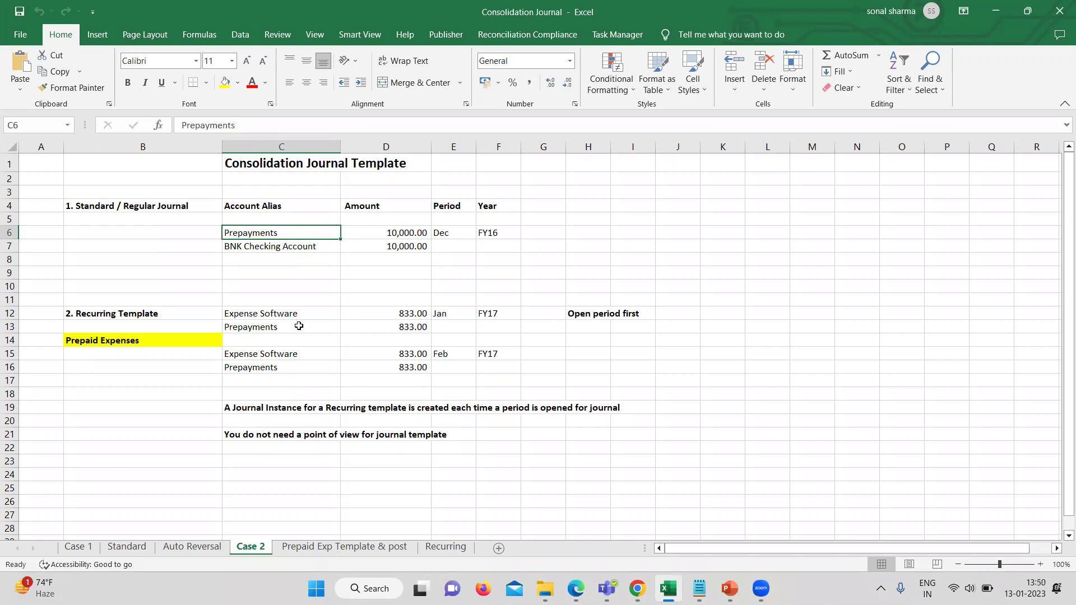
pyautogui.click(377, 231)
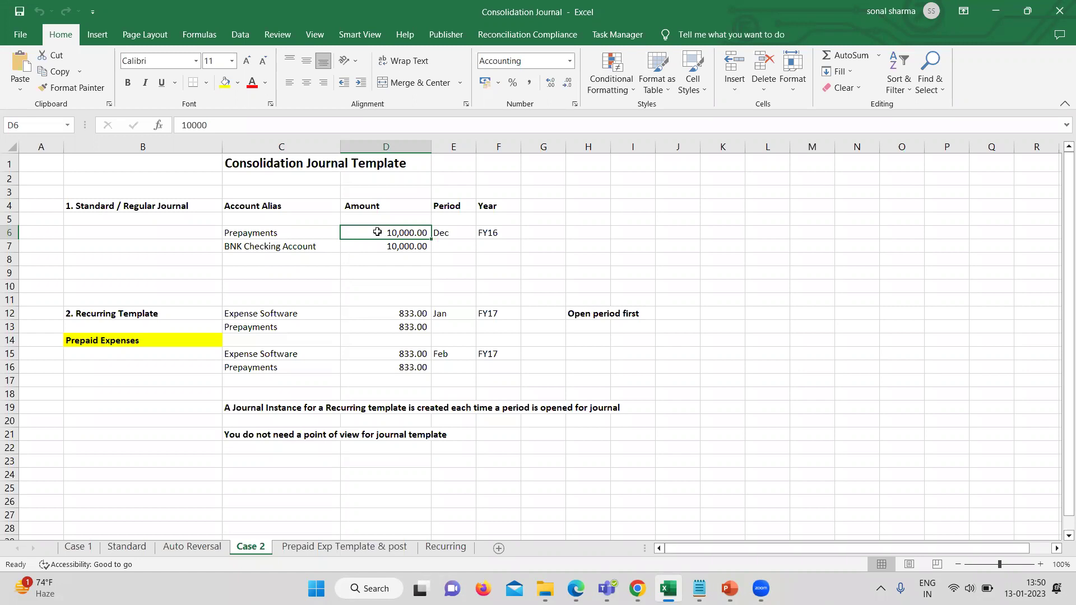
pyautogui.moveTo(291, 226); pyautogui.dragTo(389, 258)
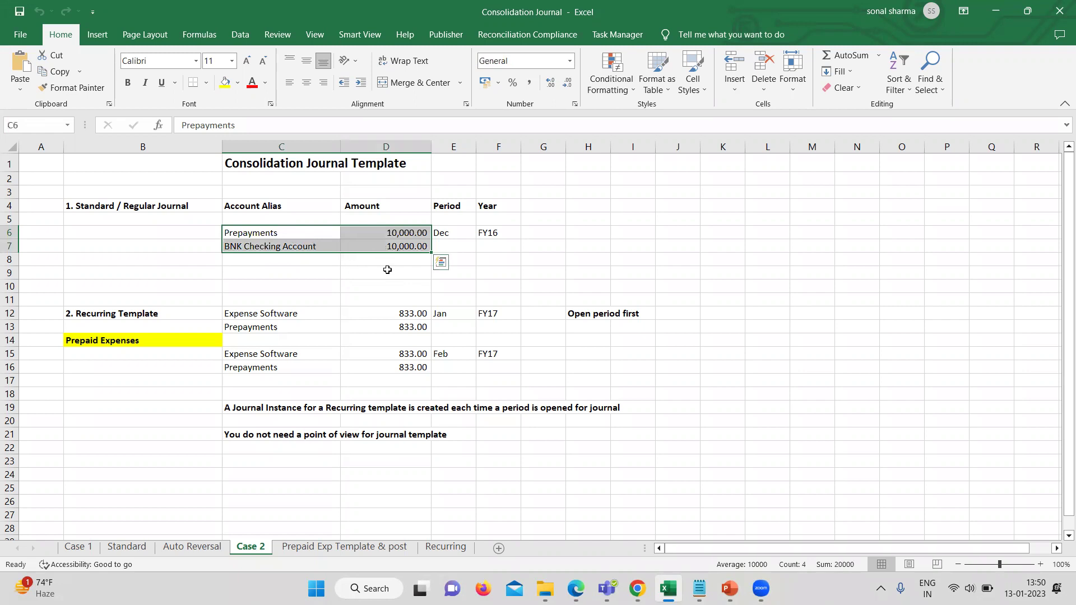
pyautogui.click(377, 299)
pyautogui.moveTo(387, 232); pyautogui.dragTo(387, 247)
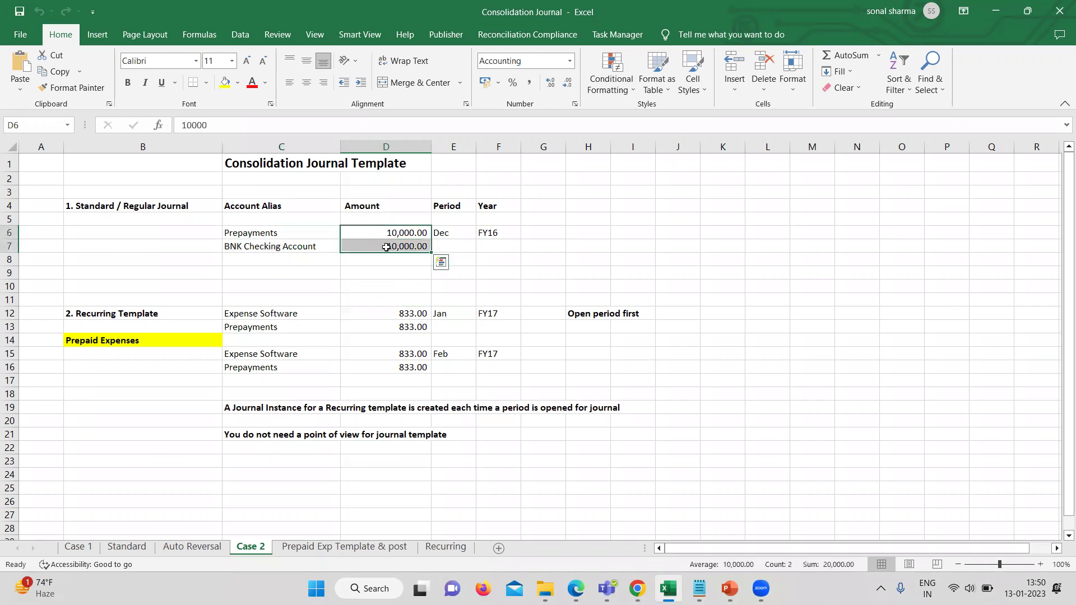
pyautogui.click(449, 233)
pyautogui.keyDown('shift'); pyautogui.click(507, 229); pyautogui.keyUp('shift')
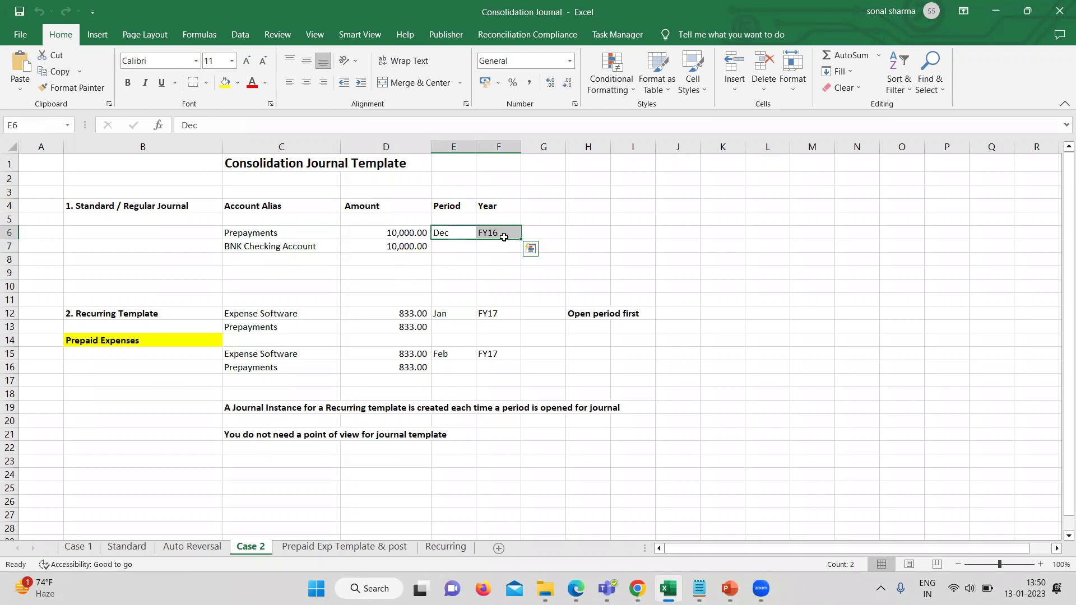
pyautogui.click(490, 268)
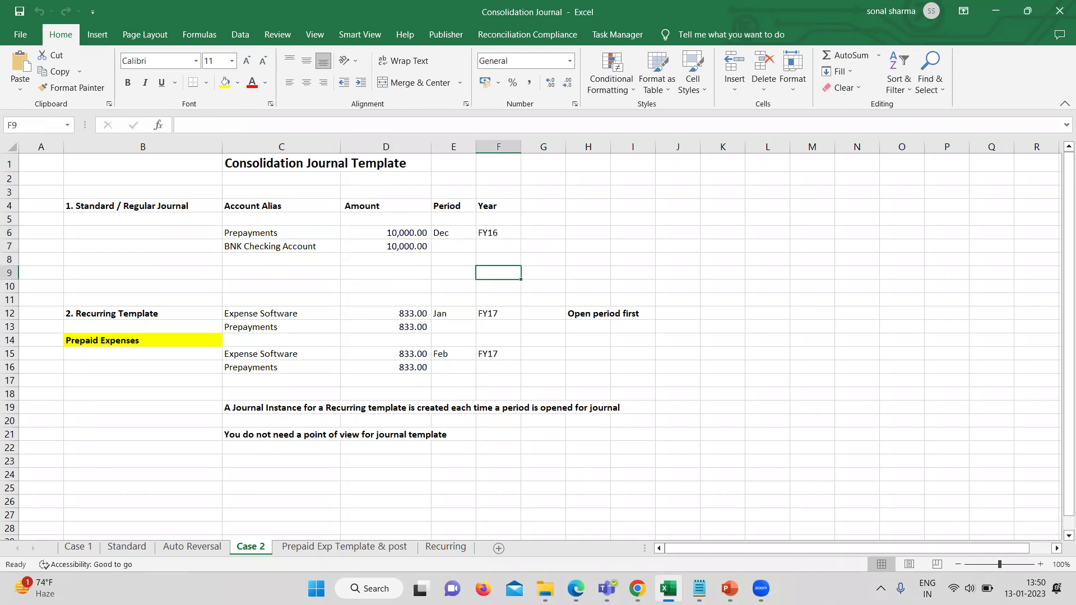
# Step: Switch to Chrome, review the Prepaid Expense template's type options, BNK Checking Account line and available actions, and close the template
pyautogui.click(616, 516)
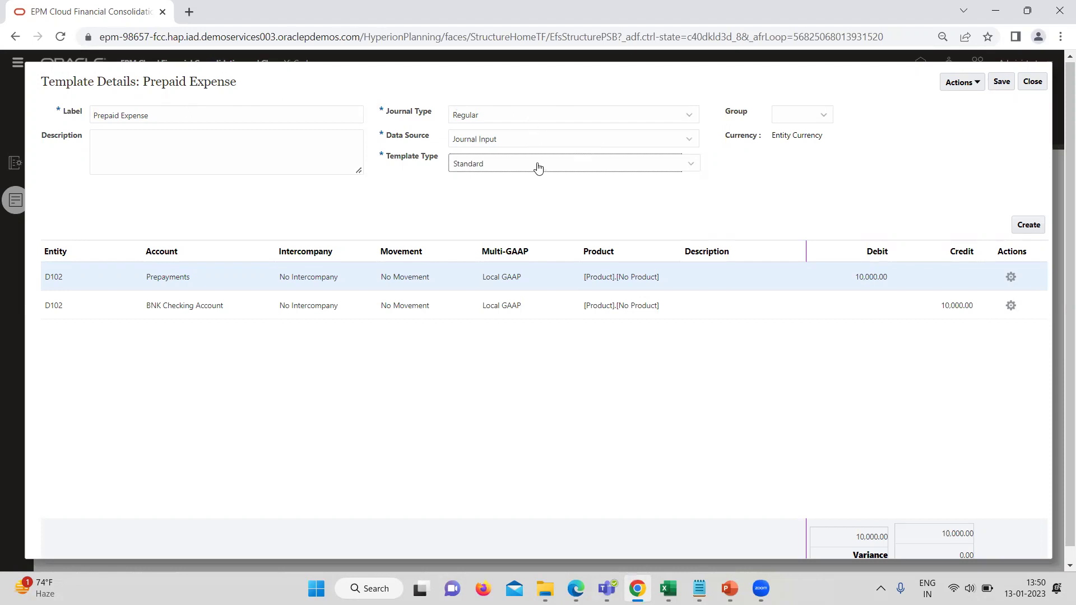
pyautogui.click(695, 165)
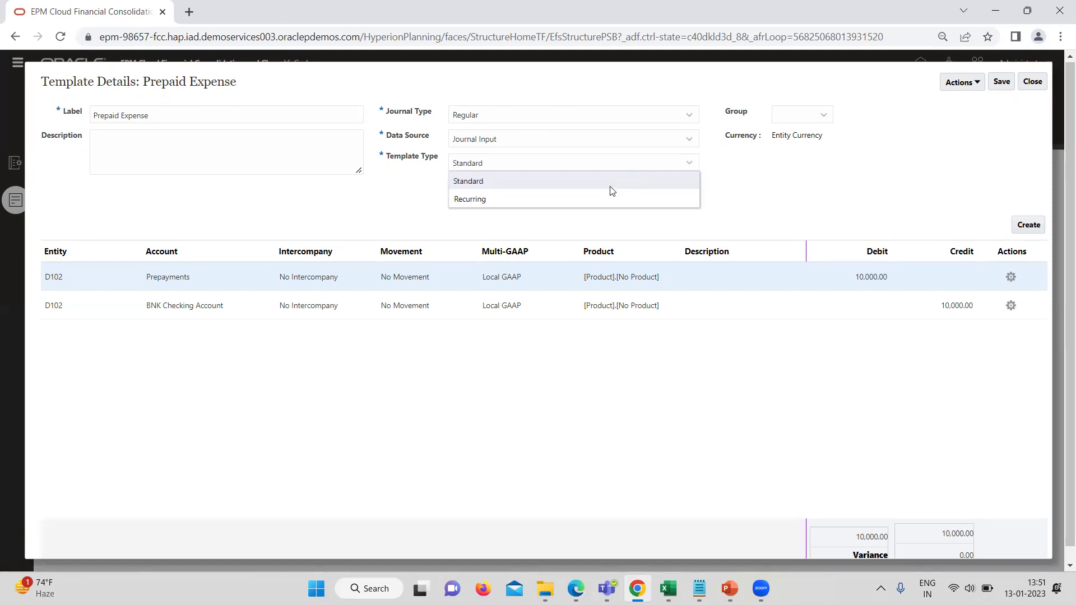
pyautogui.click(763, 180)
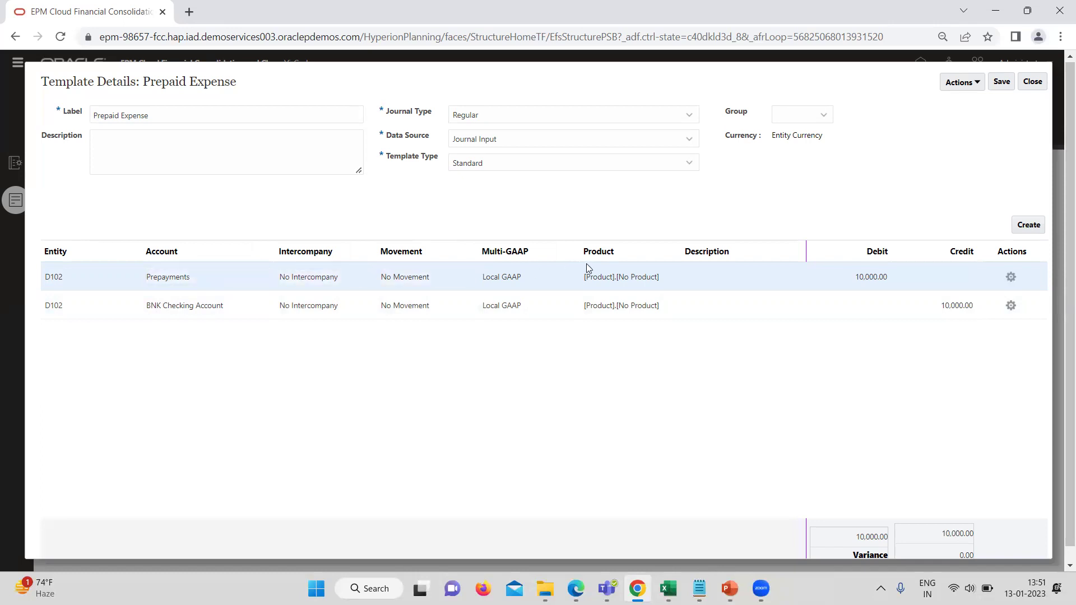
pyautogui.click(215, 308)
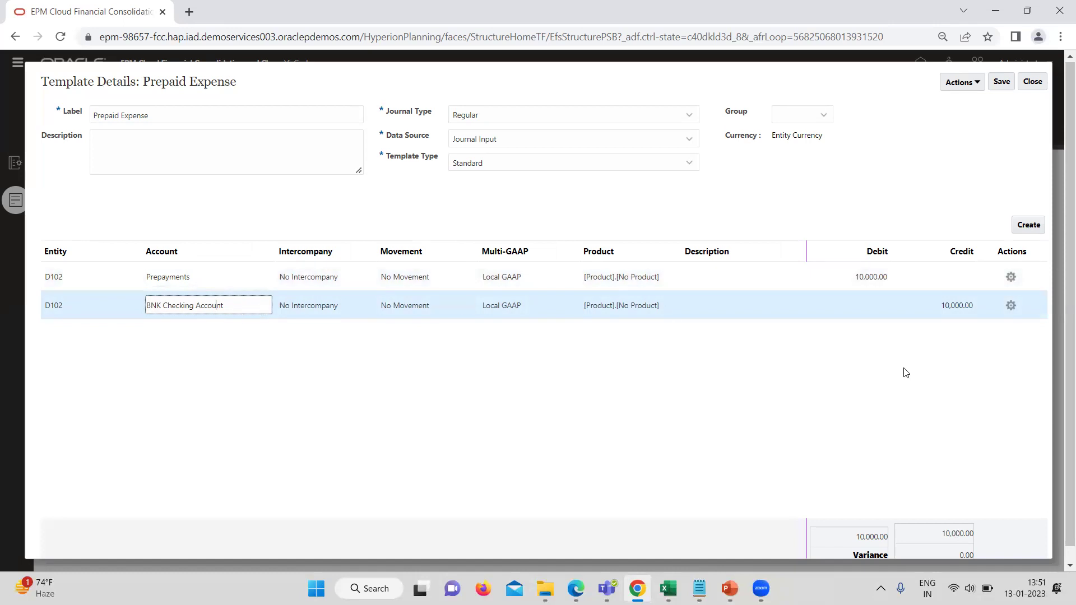
pyautogui.click(952, 304)
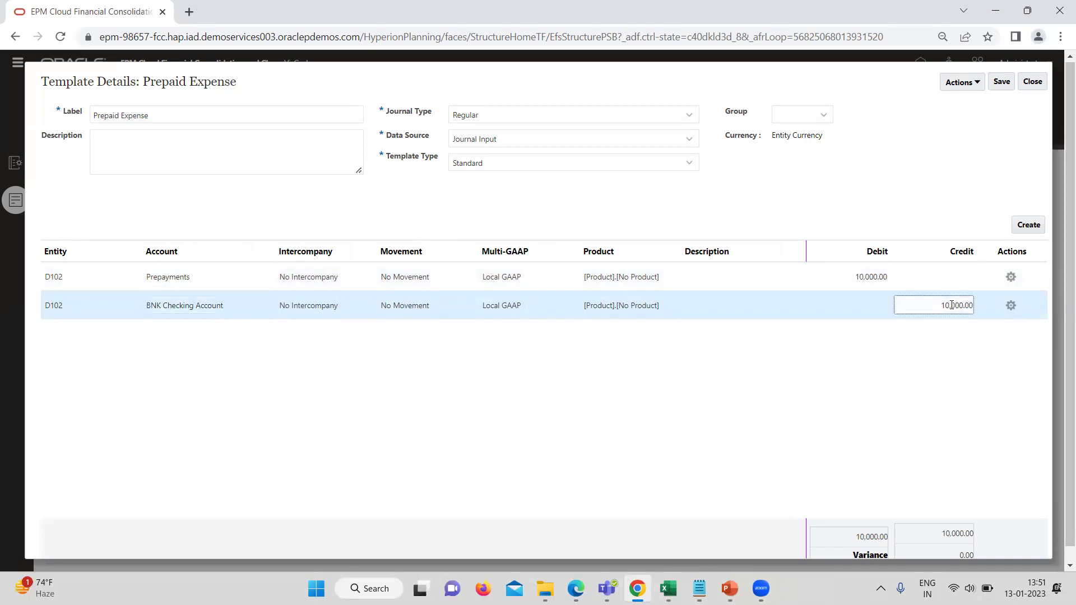
pyautogui.click(978, 87)
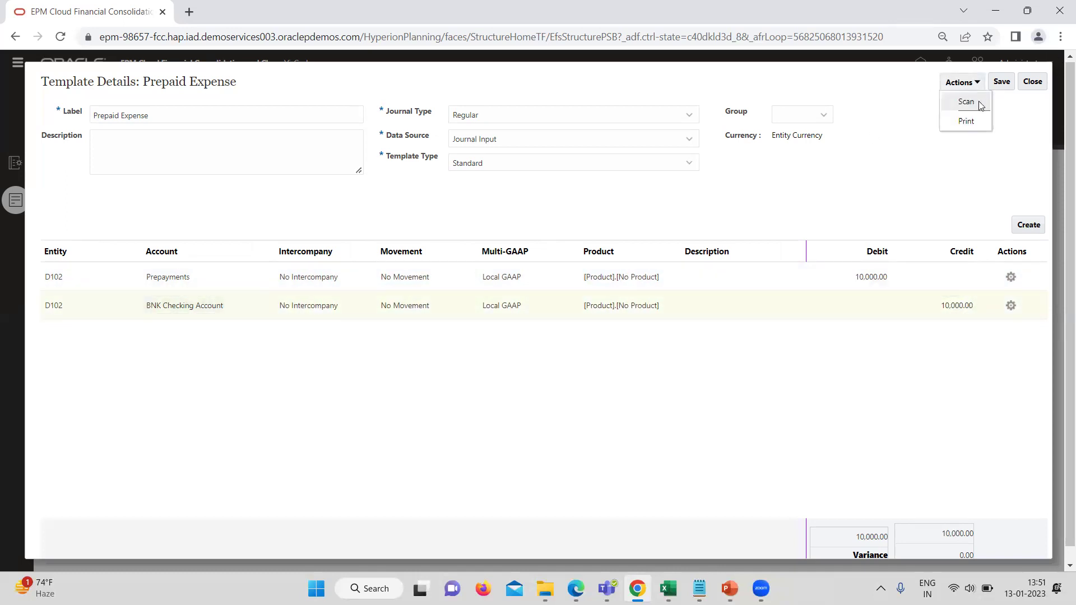
pyautogui.click(1003, 153)
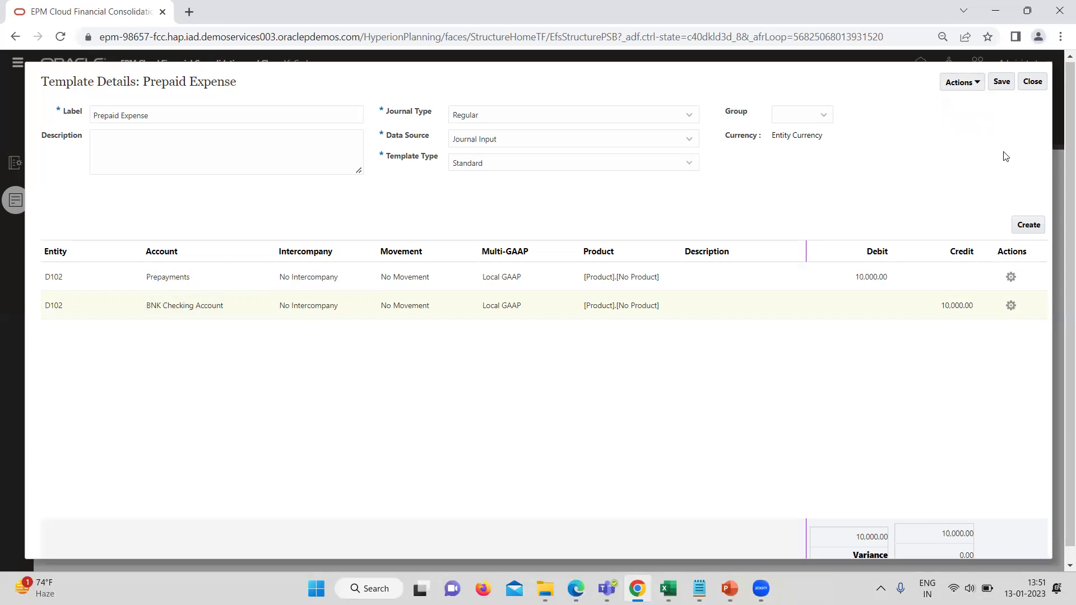
pyautogui.click(1032, 82)
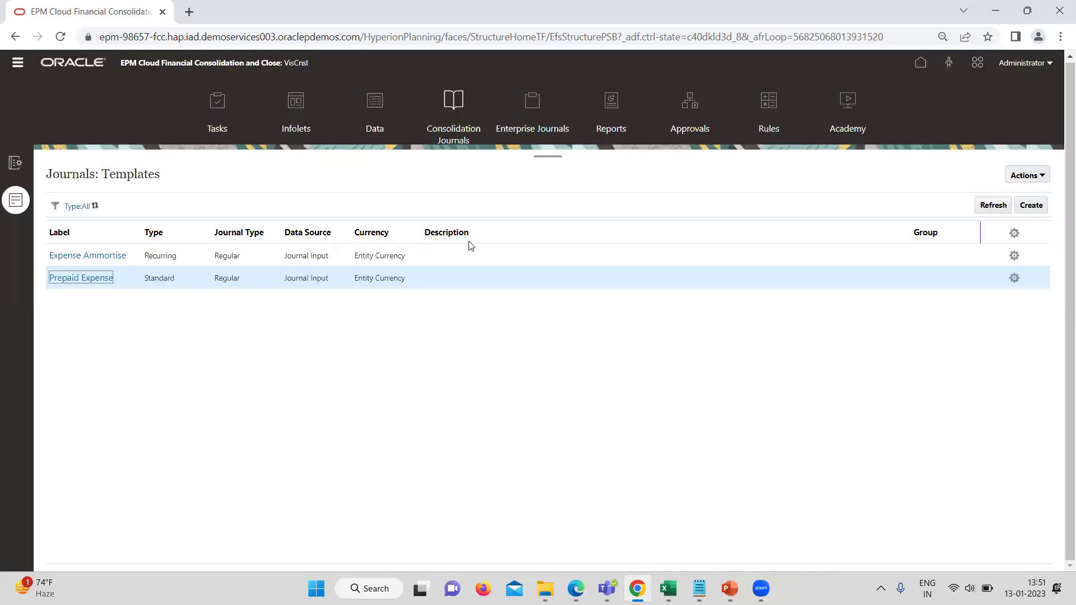
# Step: Open the Expense Ammortise template and switch to Excel to locate the Recurring Template section on the Case 2 sheet
pyautogui.click(63, 260)
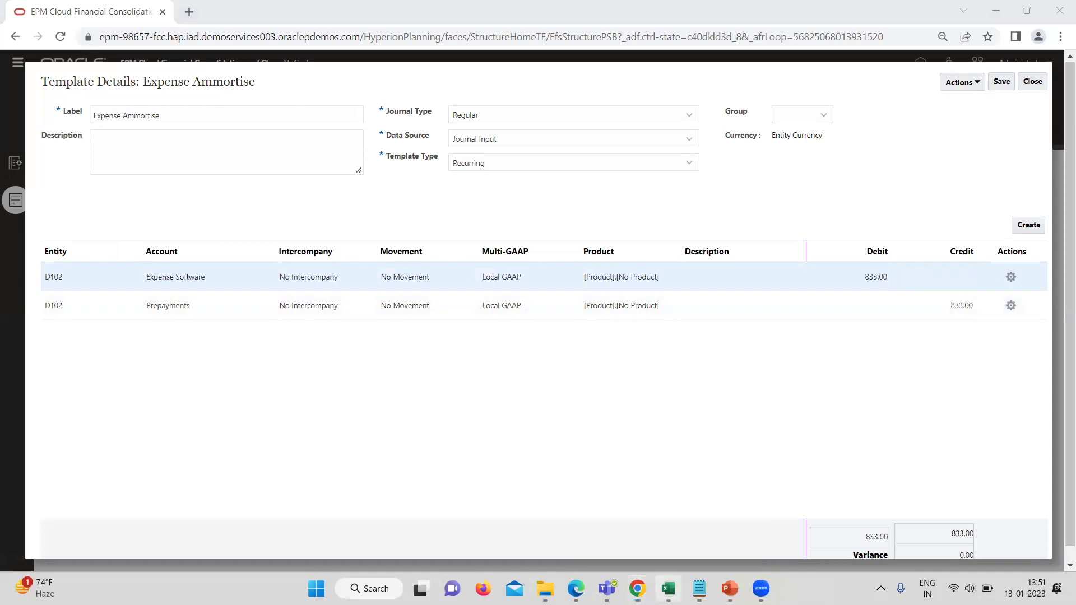
pyautogui.click(669, 589)
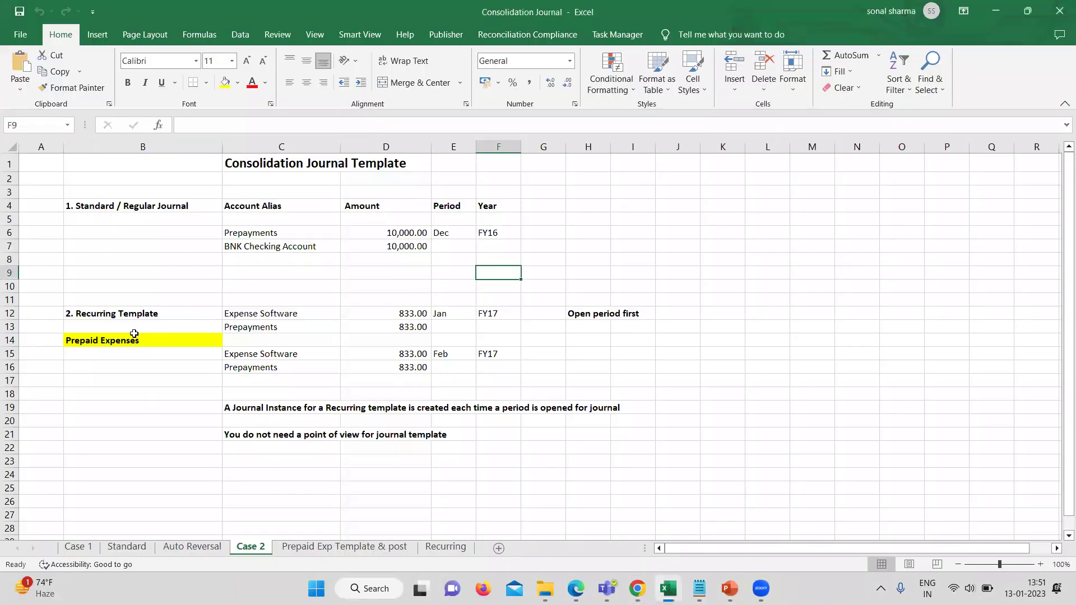
pyautogui.click(135, 313)
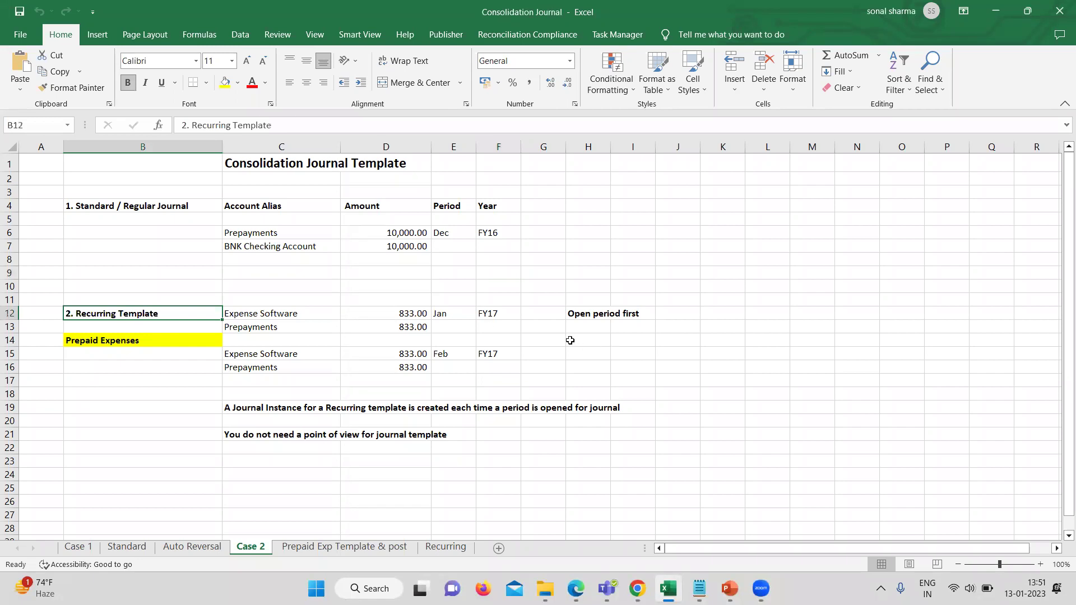
# Step: Calculate the monthly amortisation in cell H14 of the Case 2 sheet with the formula =10000/12
pyautogui.click(570, 340)
pyautogui.write('=1000')
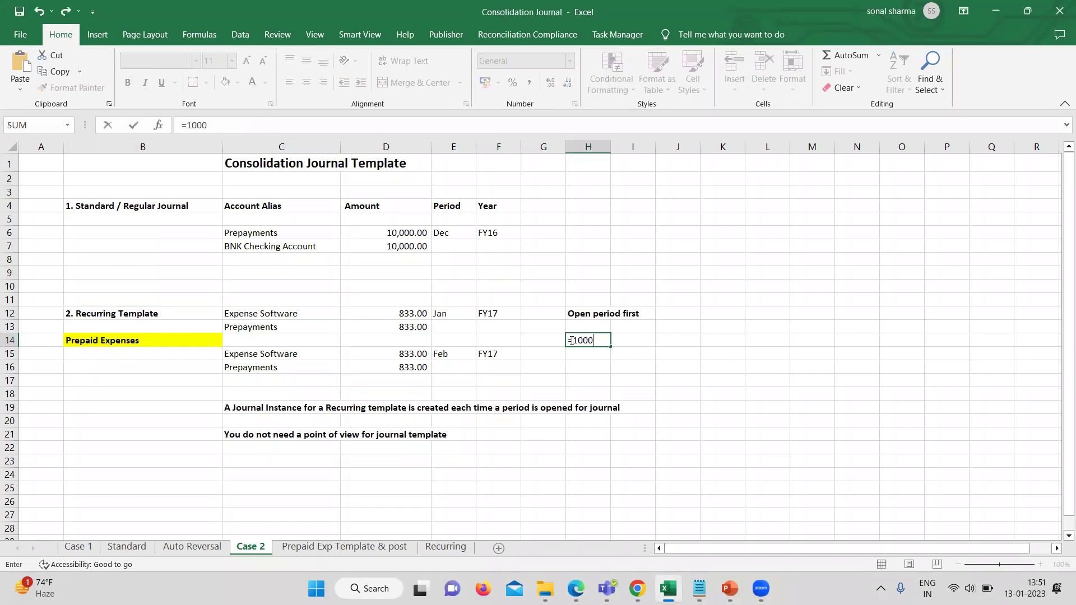
pyautogui.press('Return')
pyautogui.click(677, 350)
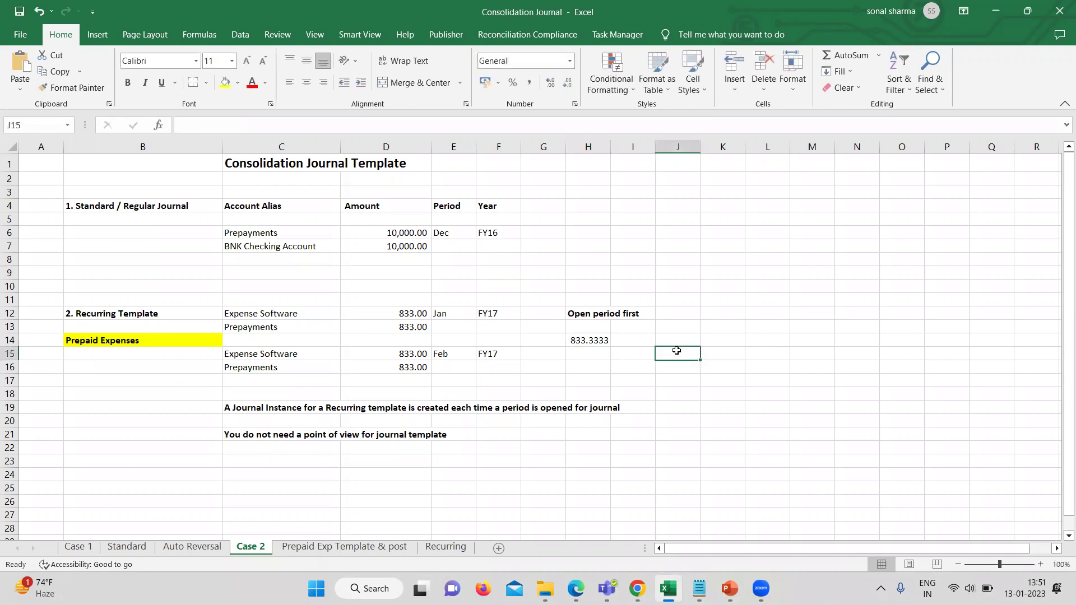
pyautogui.click(583, 343)
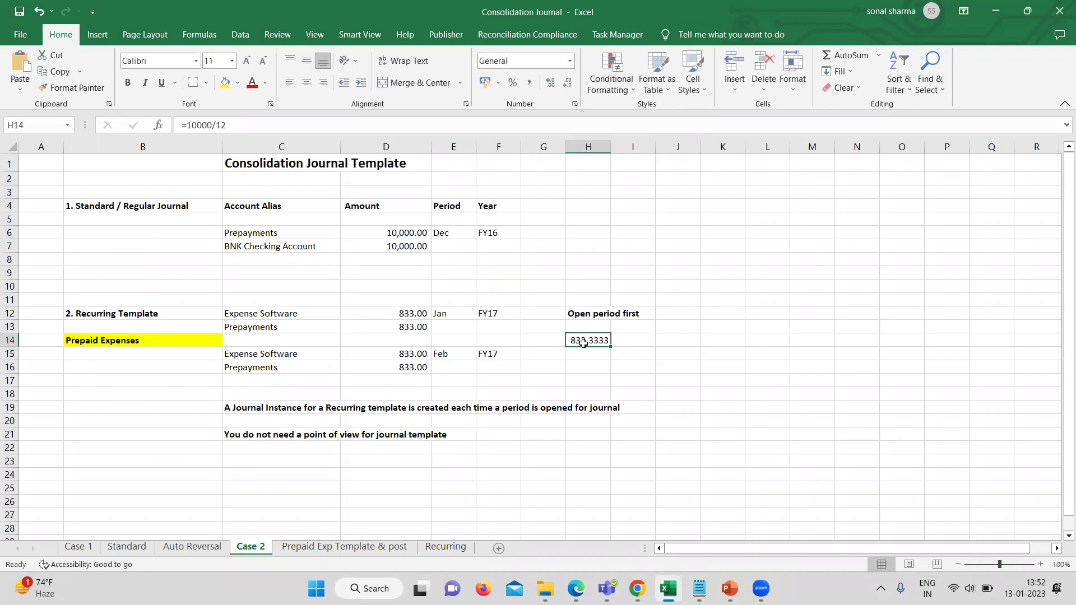
# Step: Examine the recurring template's Expense Software and Prepayments lines alongside the standard journal's prepaid amounts on the Case 2 sheet
pyautogui.click(502, 356)
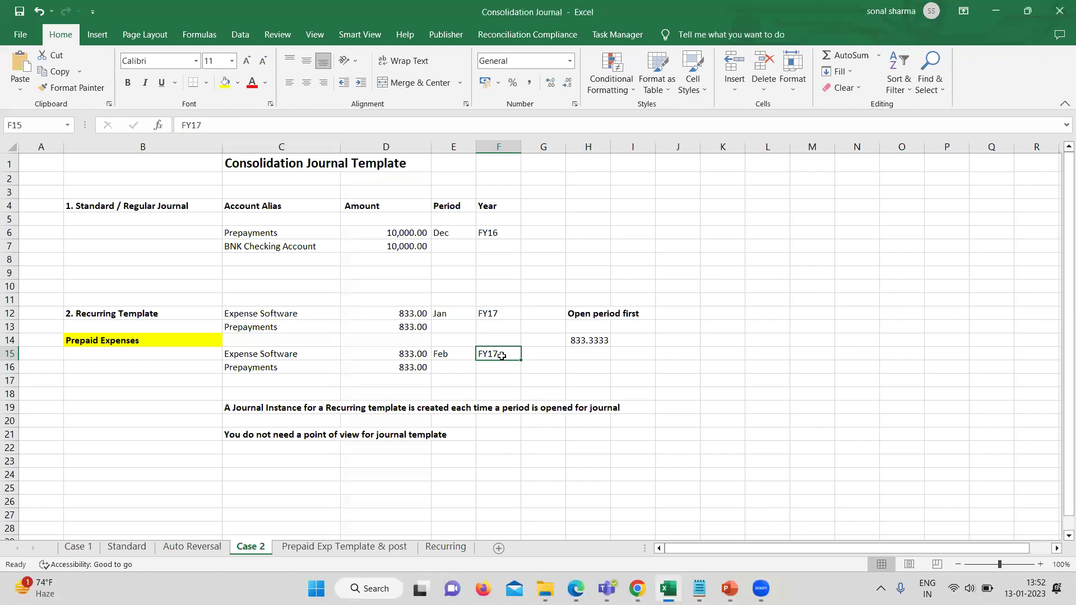
pyautogui.click(177, 317)
pyautogui.click(192, 343)
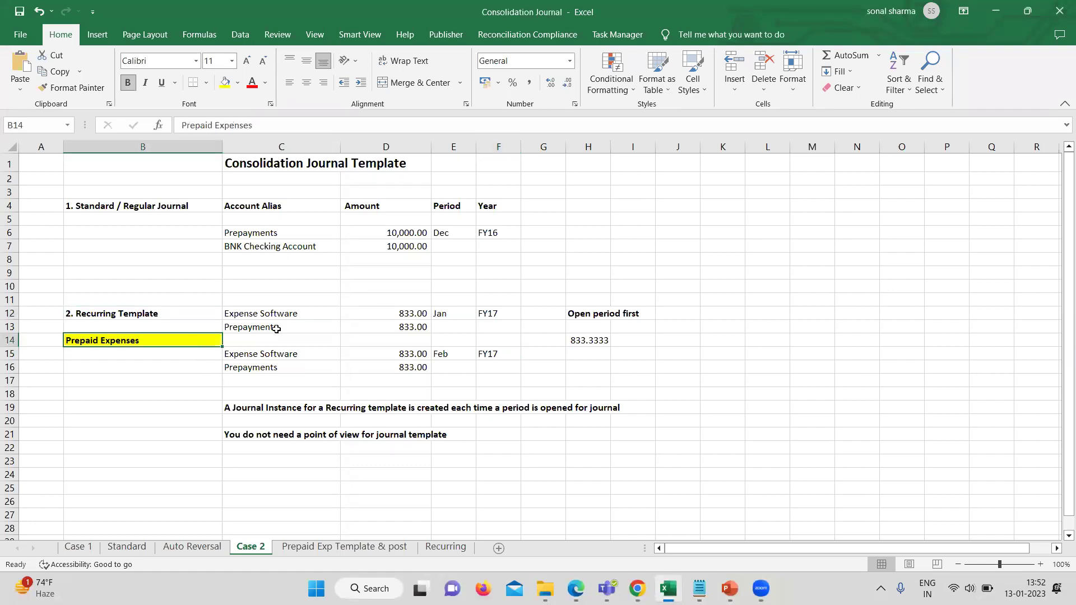
pyautogui.moveTo(284, 316); pyautogui.dragTo(288, 331)
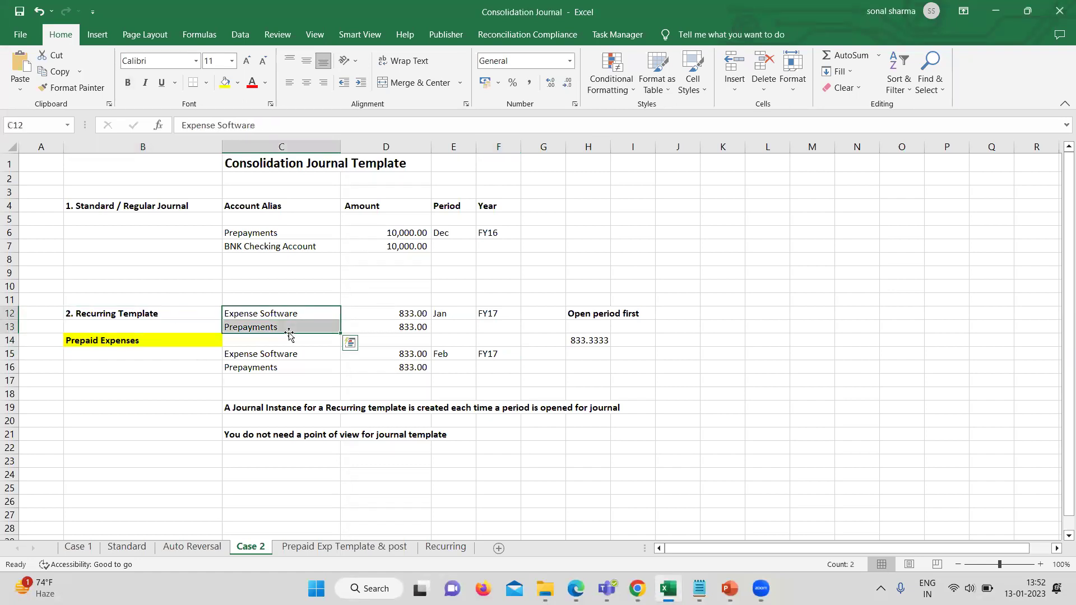
pyautogui.click(304, 301)
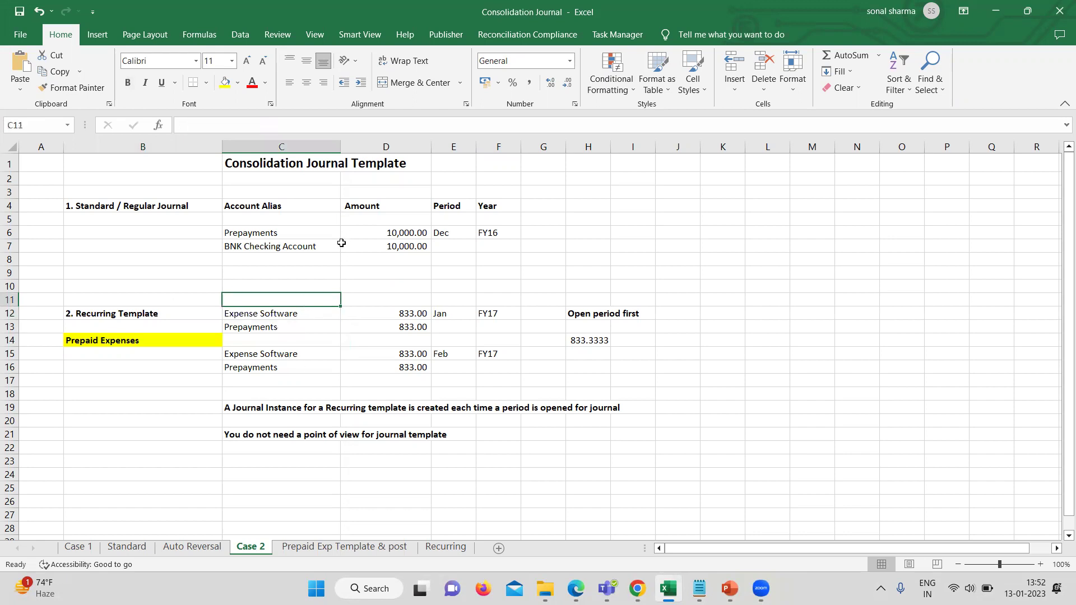
pyautogui.click(385, 244)
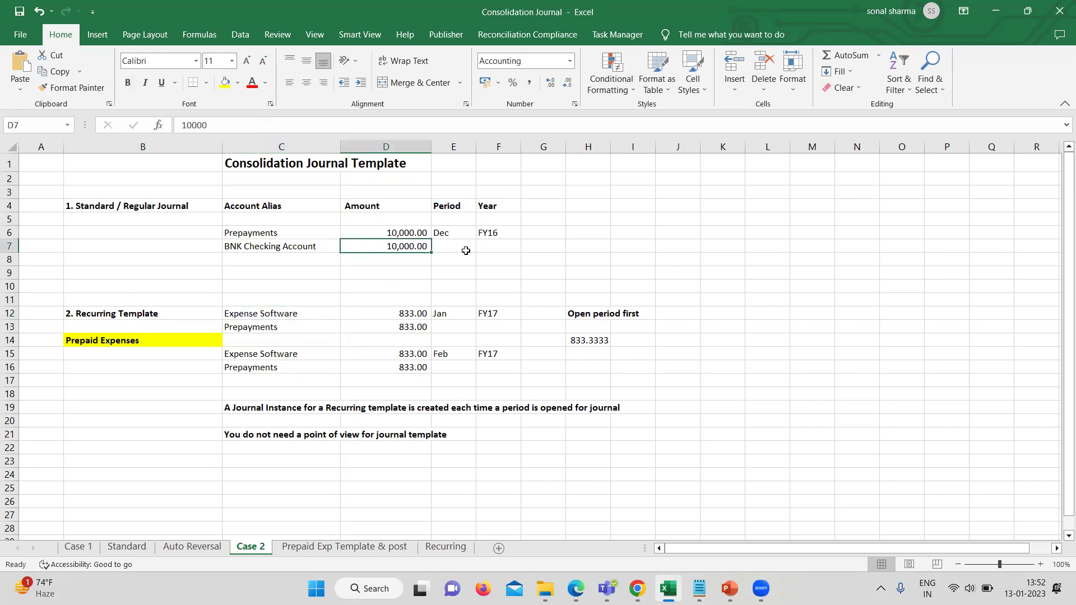
pyautogui.moveTo(310, 241); pyautogui.dragTo(409, 230)
pyautogui.click(377, 234)
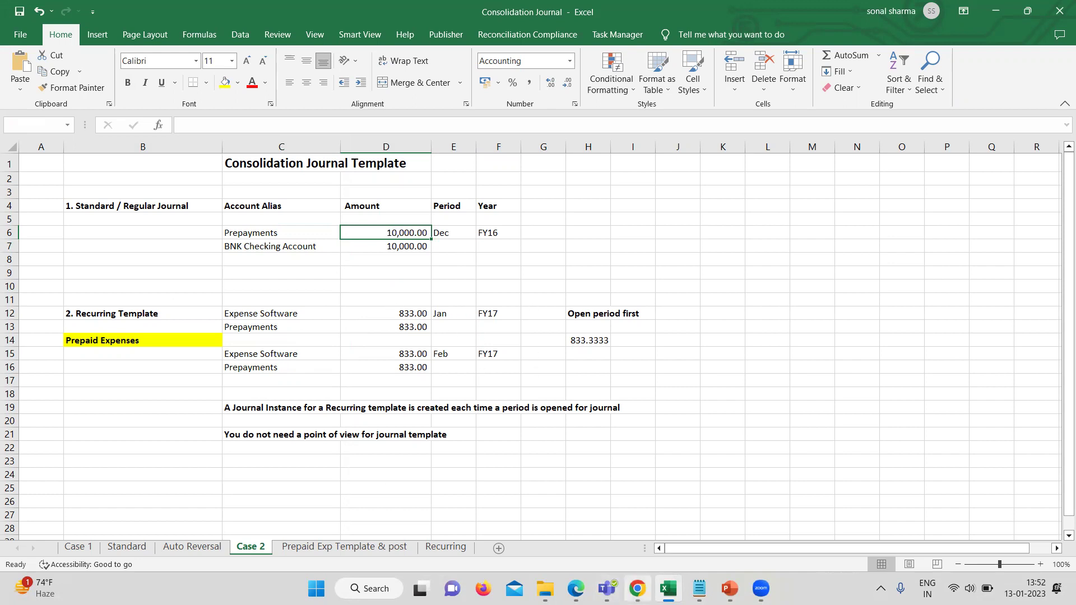
# Step: Switch to Chrome and compare the Expense Ammortise template's type and line items with the recurring example in Excel
pyautogui.click(637, 589)
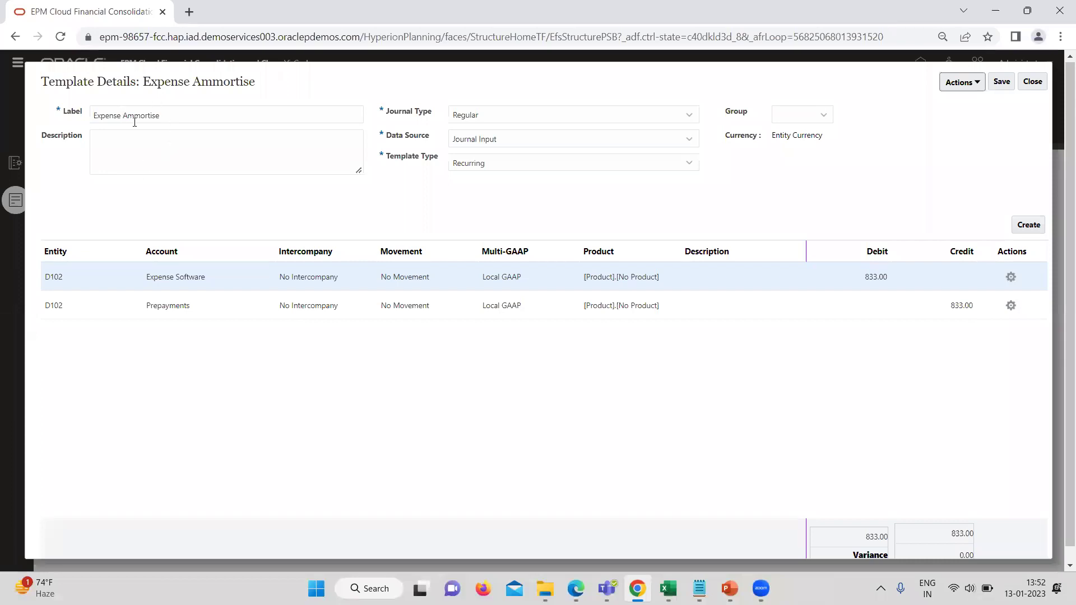
pyautogui.click(495, 167)
pyautogui.click(496, 167)
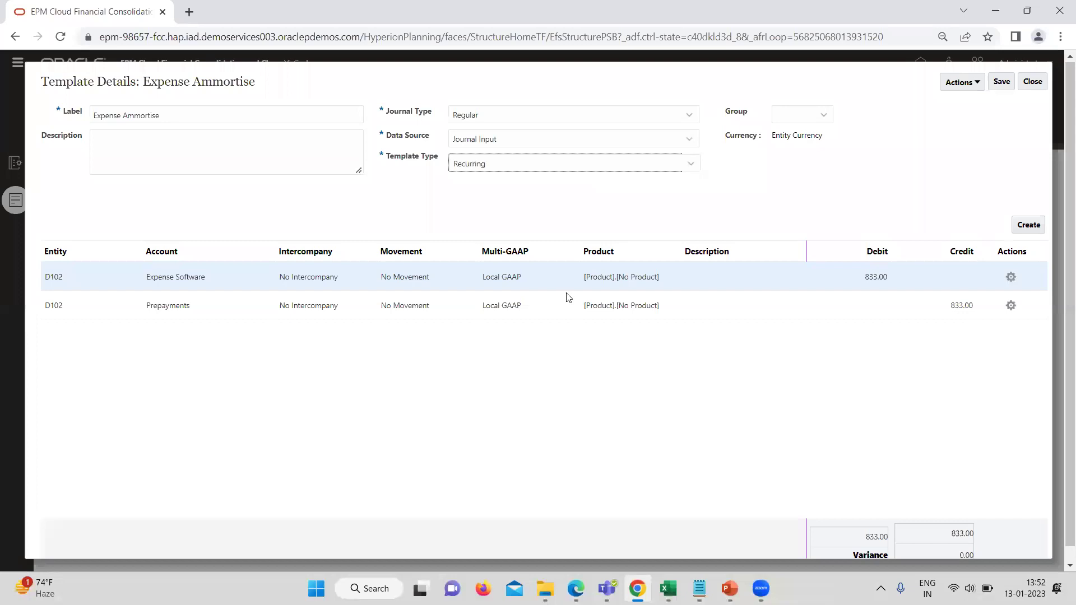
pyautogui.click(661, 587)
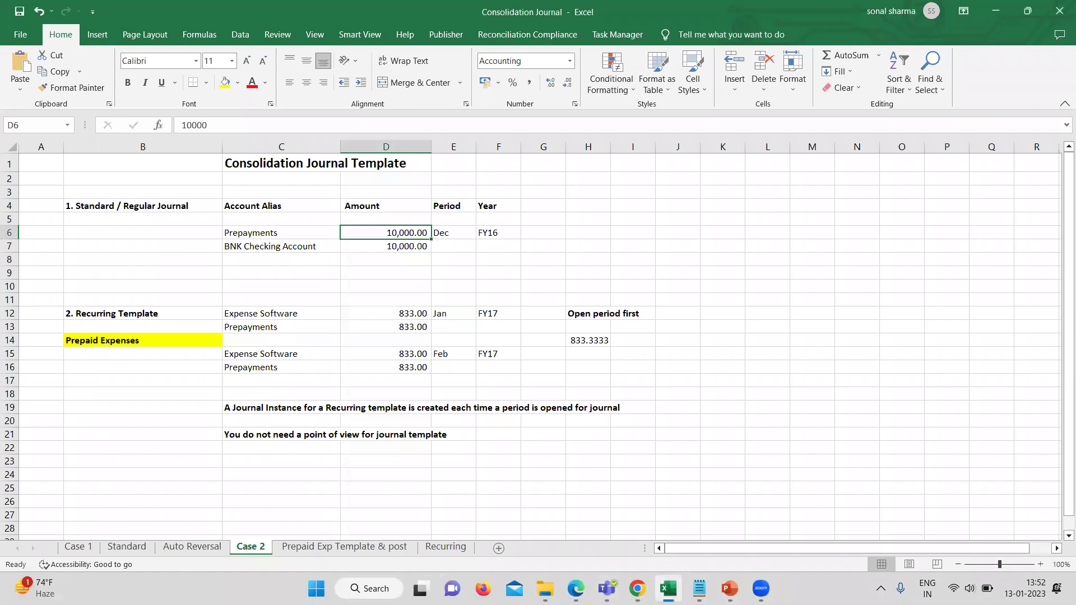
pyautogui.hotkey('alt', 'Tab')
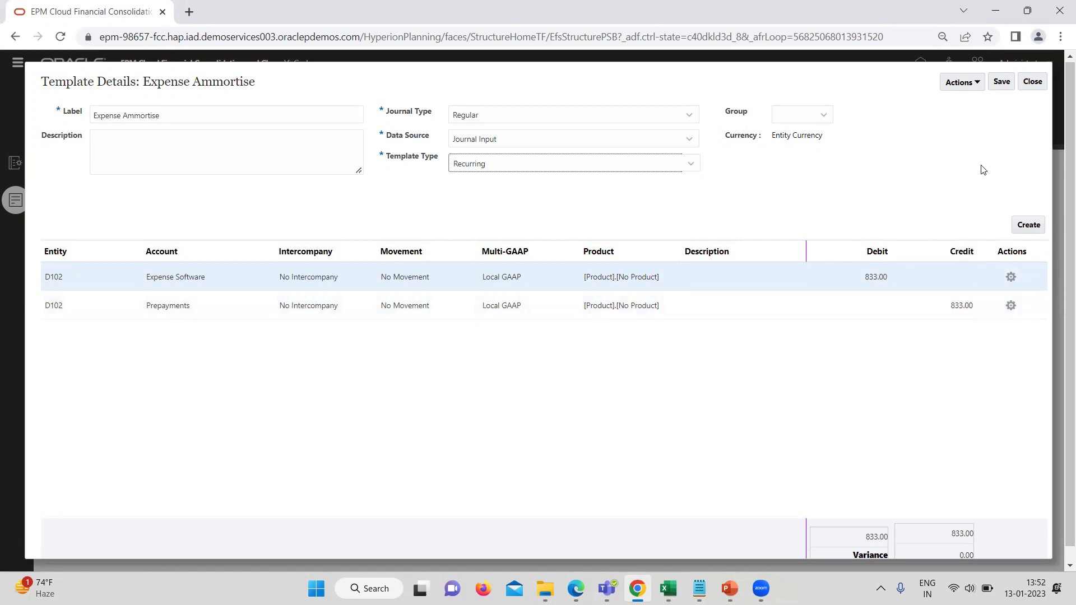
# Step: Close the Expense Ammortise template and filter the managed journals to FY 2016, December
pyautogui.click(1035, 82)
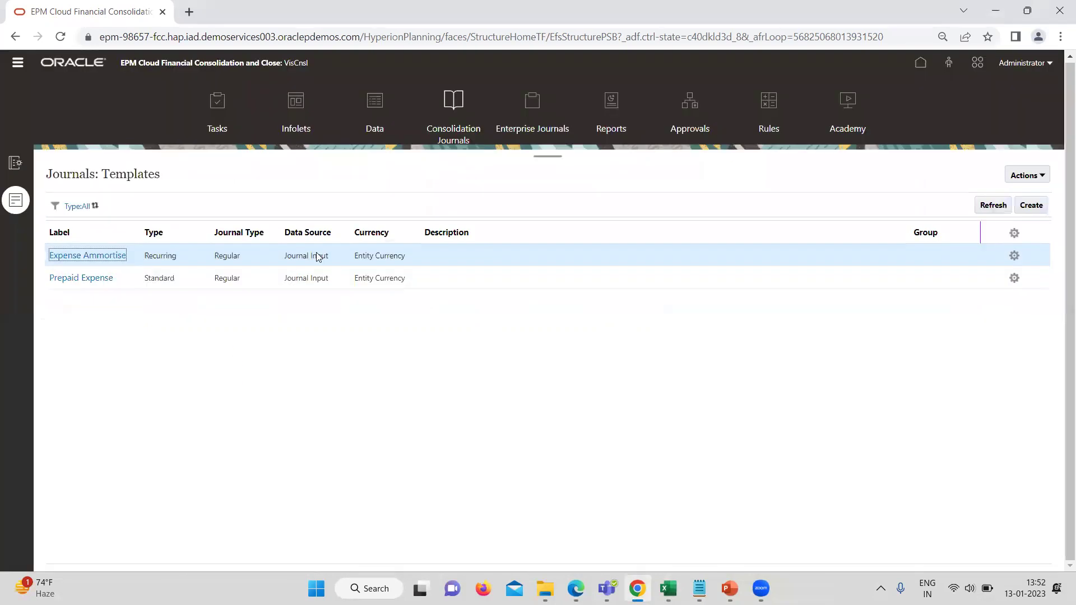
pyautogui.click(20, 170)
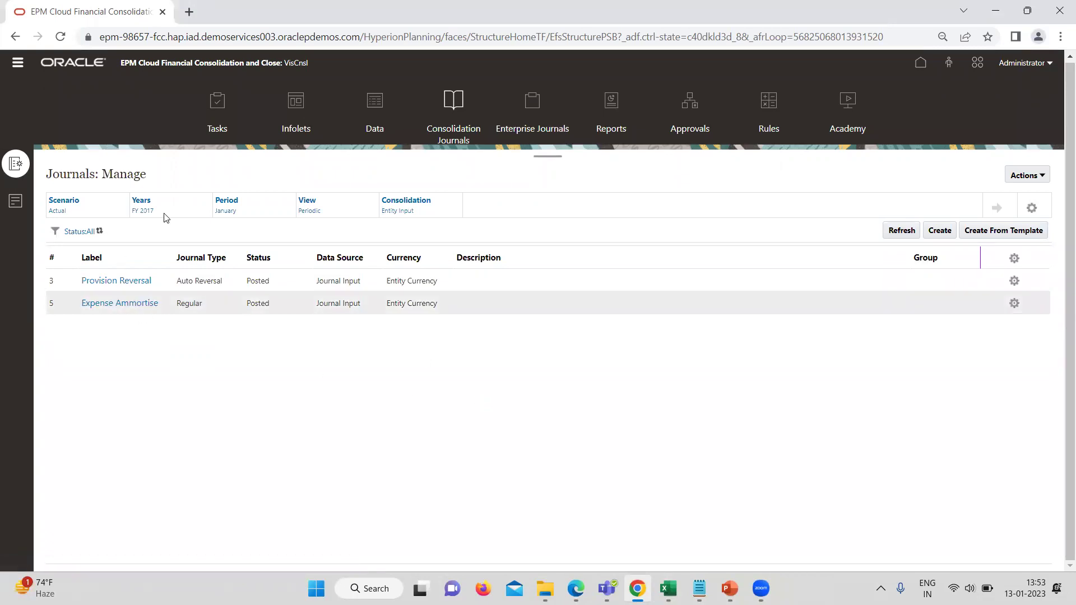
pyautogui.click(147, 211)
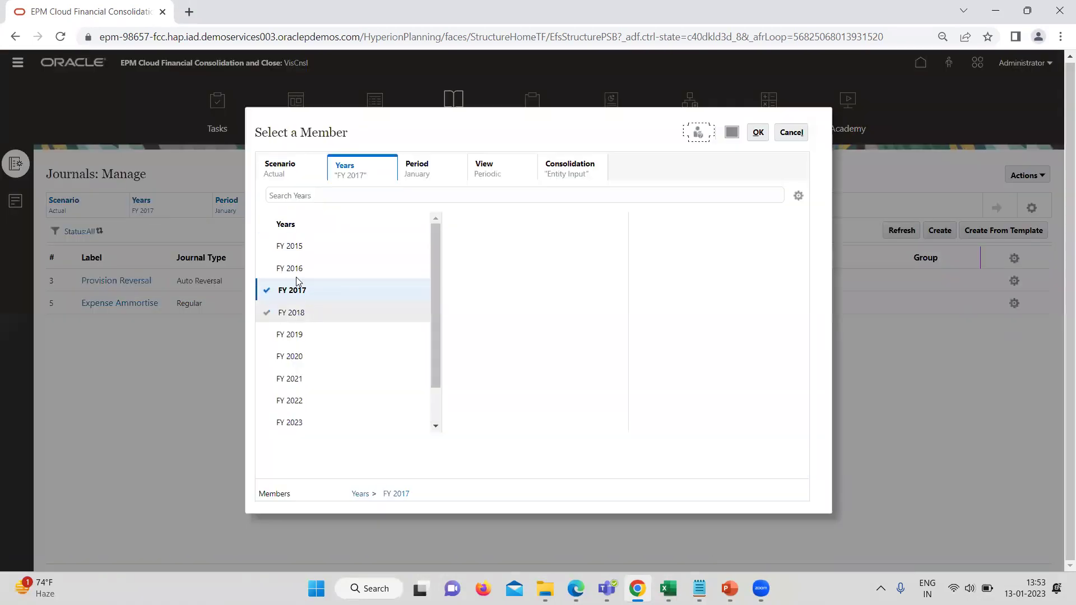
pyautogui.click(284, 267)
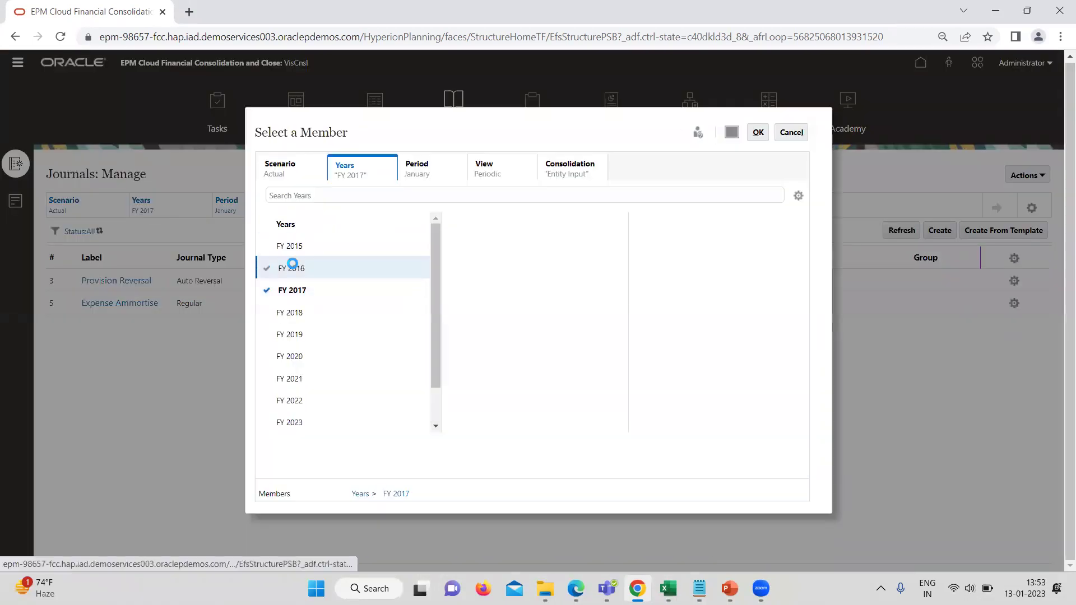
pyautogui.click(416, 165)
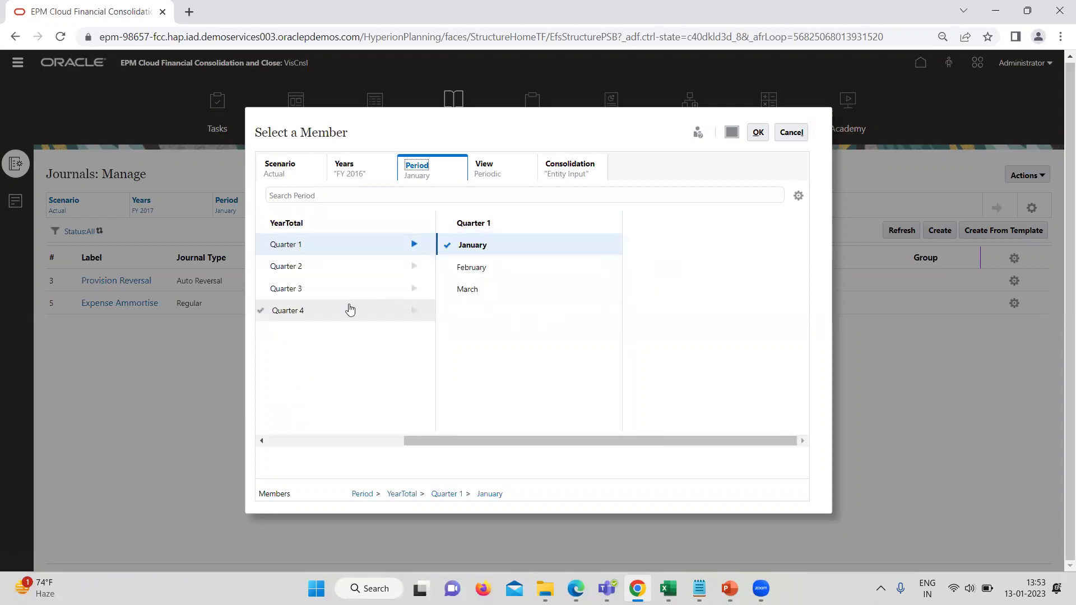
pyautogui.click(349, 310)
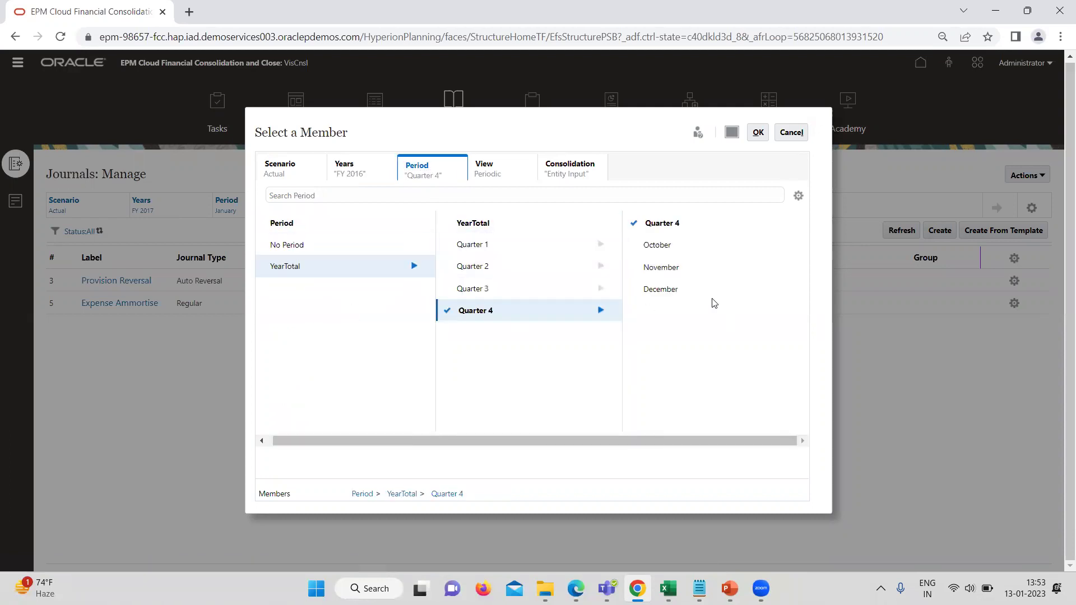
pyautogui.click(636, 290)
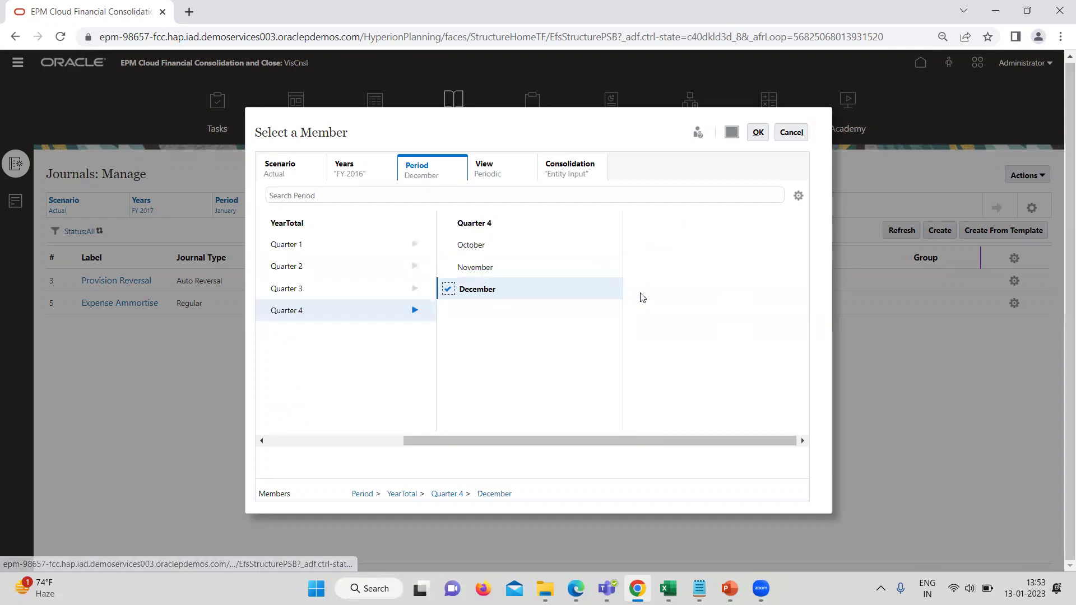
pyautogui.click(757, 133)
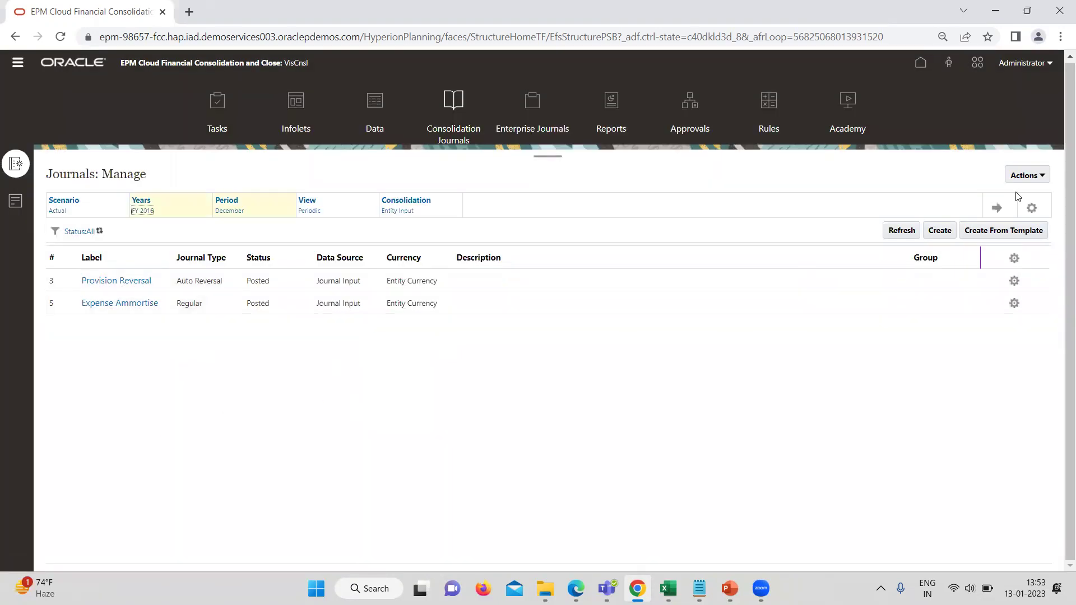
pyautogui.click(1004, 209)
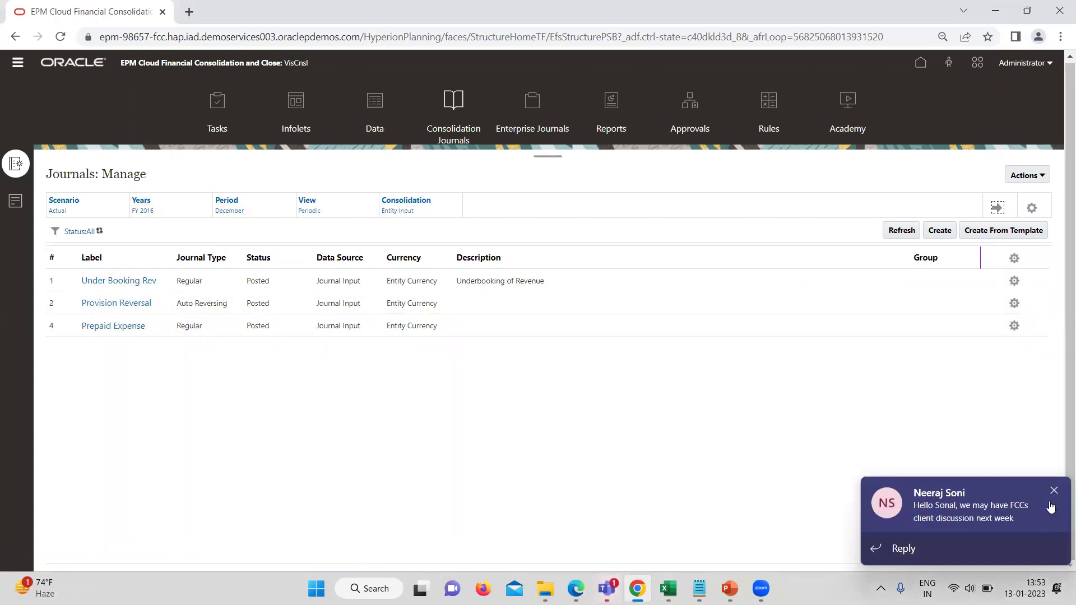
# Step: Dismiss the chat notification and review the line items of the posted Prepaid Expense journal
pyautogui.click(1053, 493)
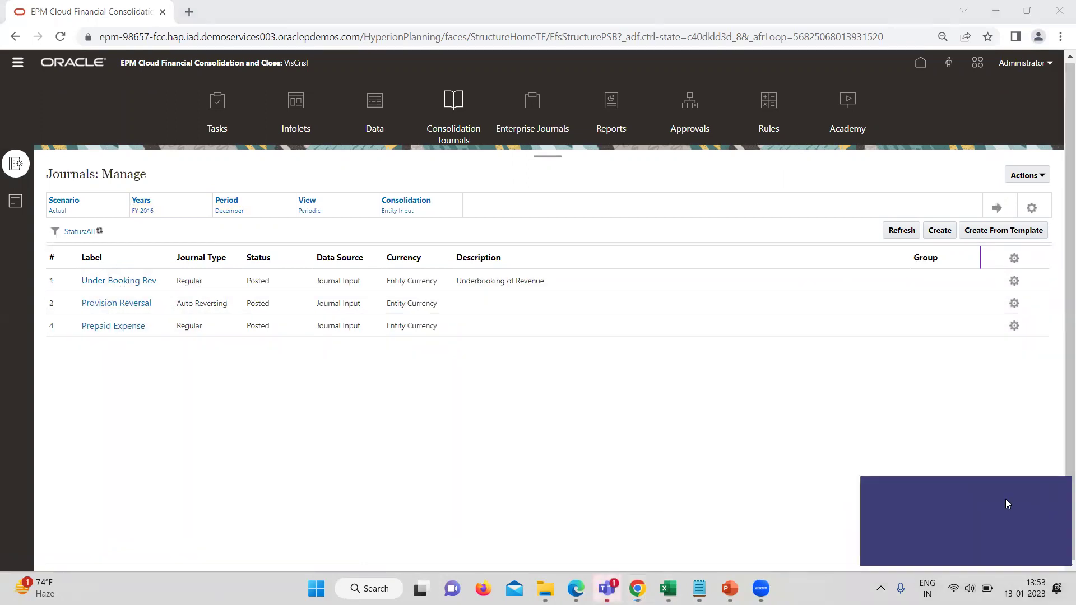
pyautogui.click(109, 331)
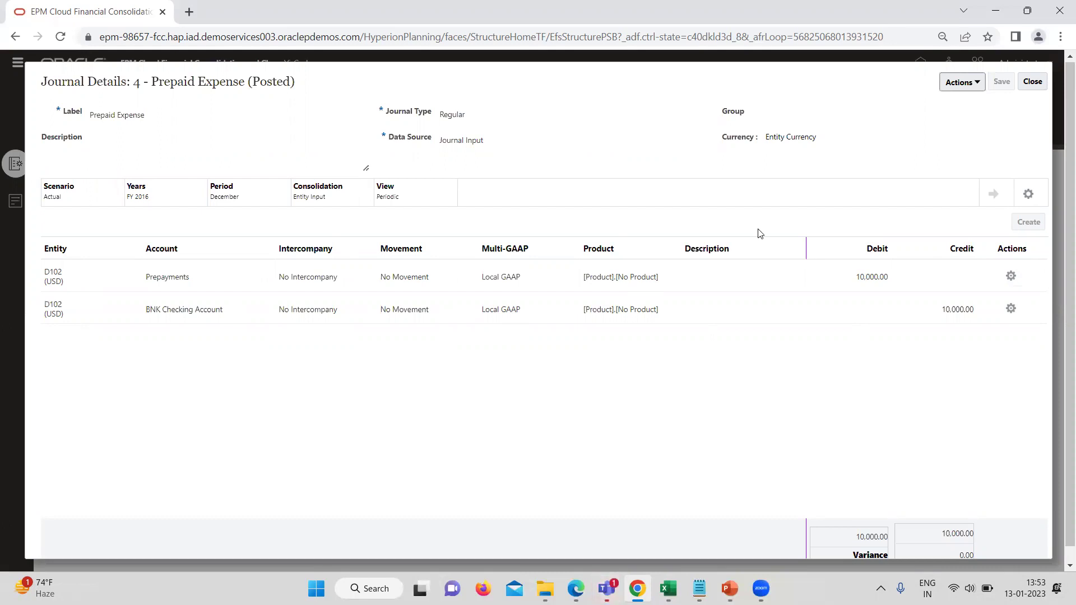
pyautogui.click(1034, 81)
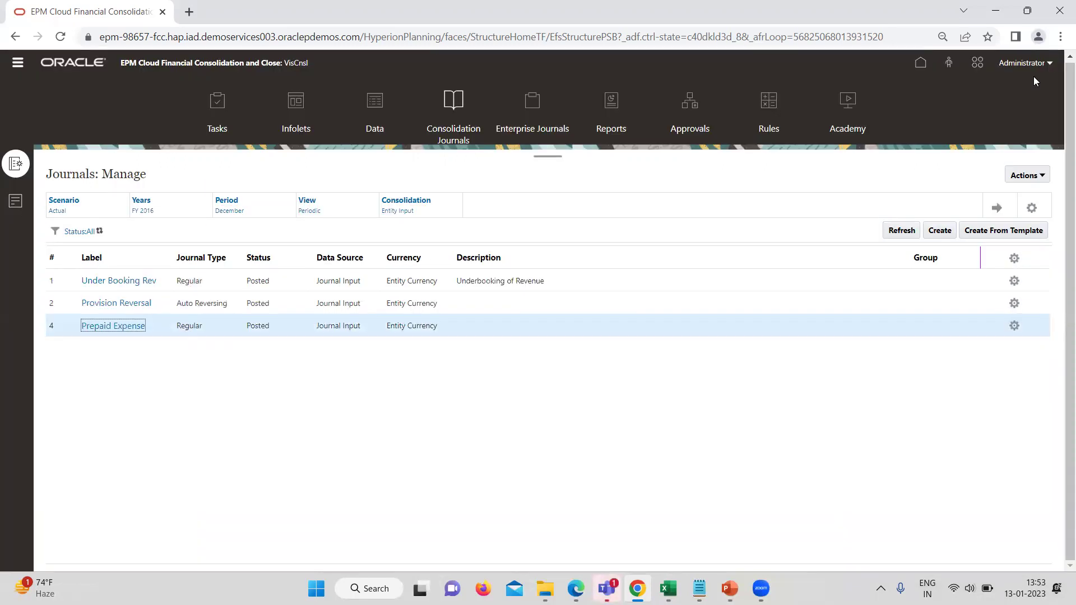
# Step: View the templates offered for creating a journal, highlight Prepaid Expense and leave without applying it
pyautogui.click(1003, 228)
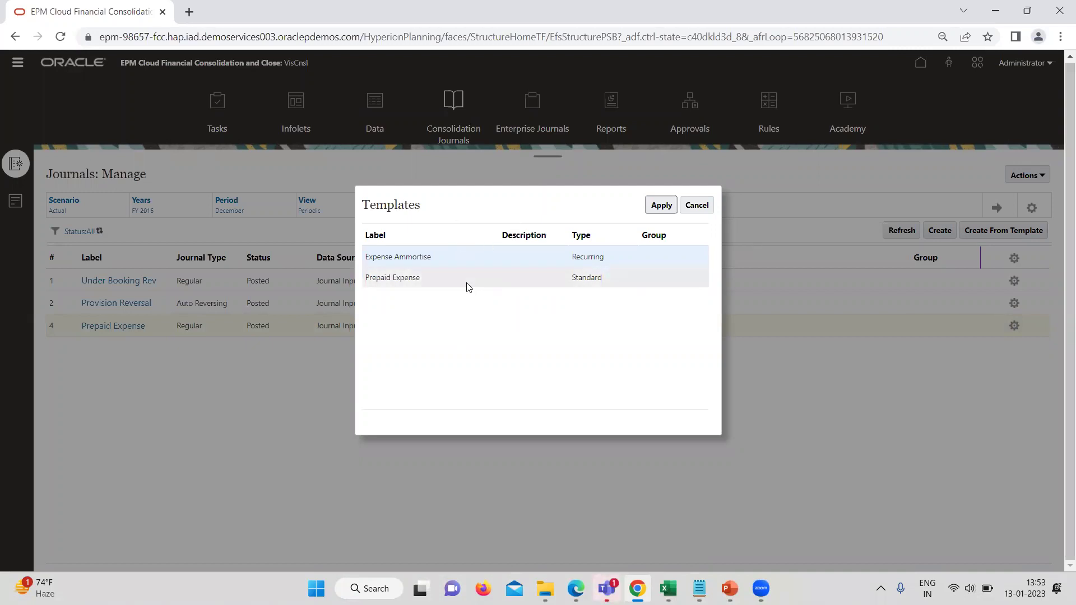
pyautogui.click(468, 286)
pyautogui.click(697, 205)
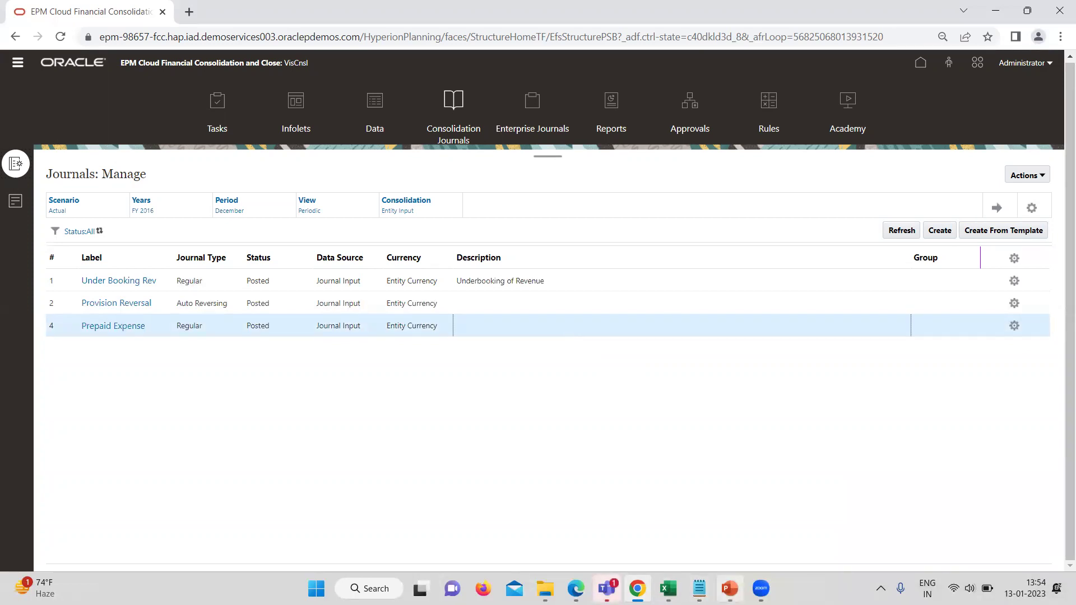
# Step: Switch to Excel, set the scenario to Actual on the Prepaid Exp Template & post sheet and refresh the data
pyautogui.click(668, 589)
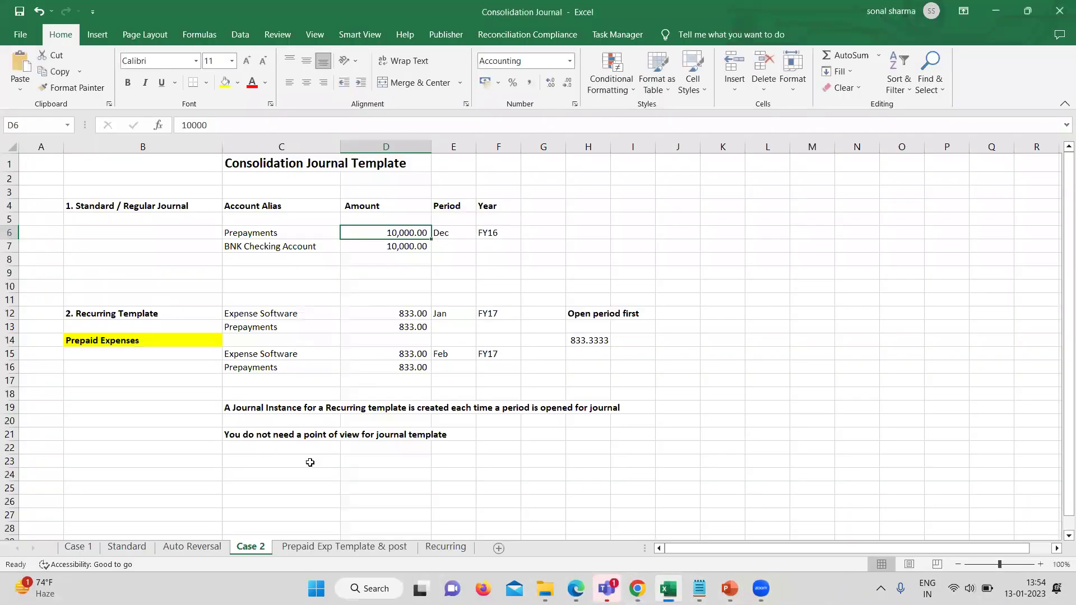
pyautogui.click(375, 449)
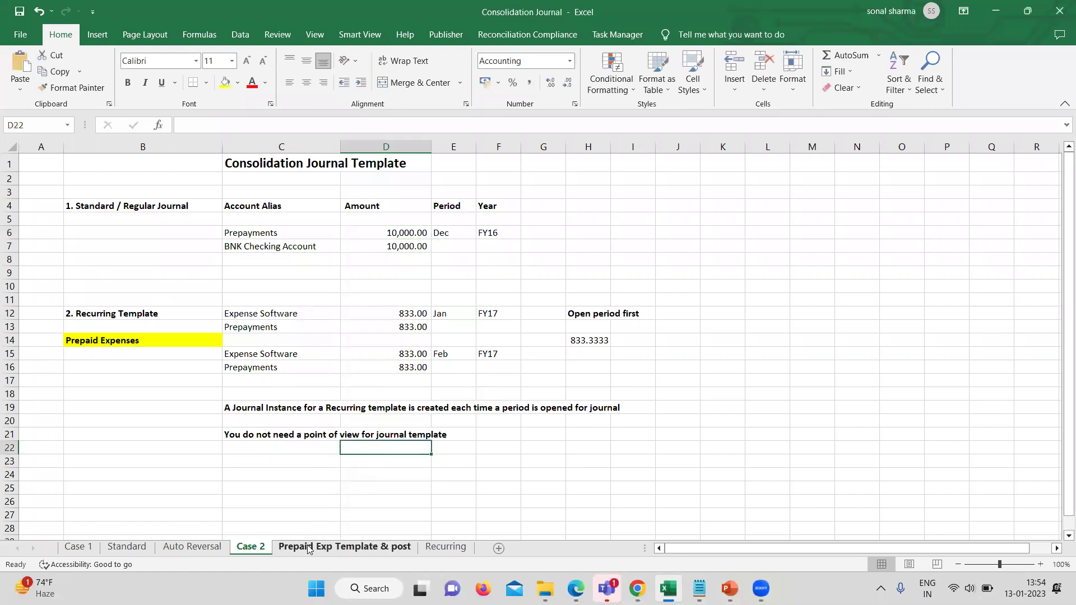
pyautogui.click(310, 548)
pyautogui.click(351, 445)
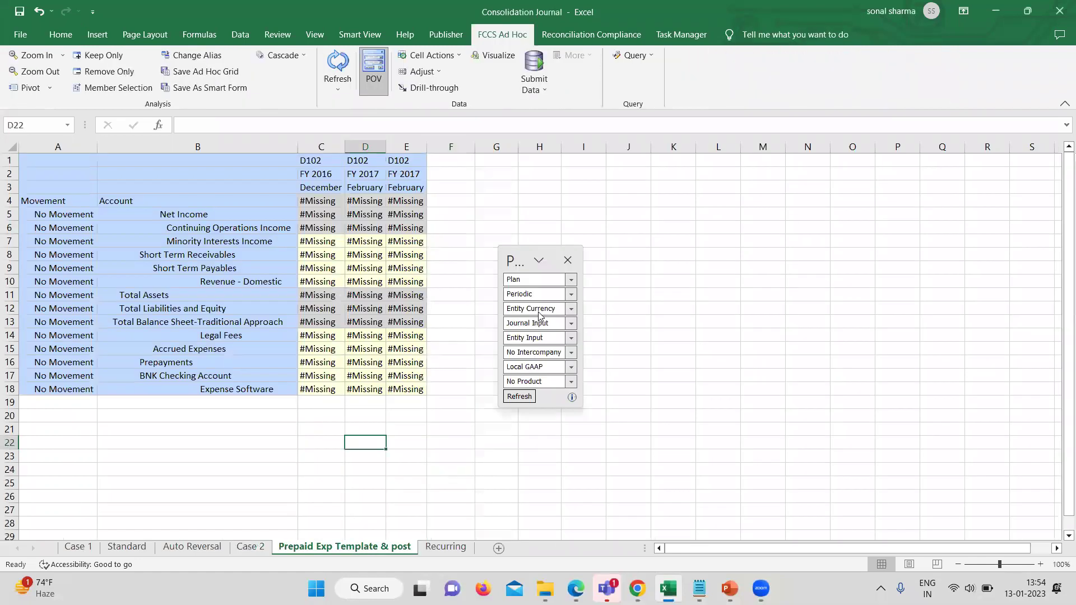
pyautogui.doubleClick(527, 279)
pyautogui.write('Actual')
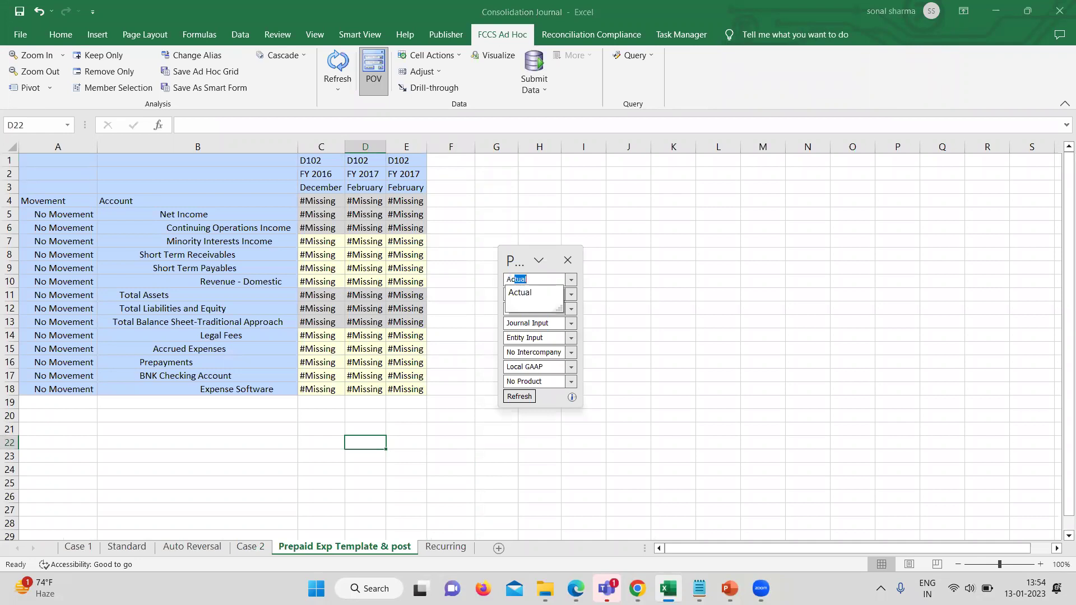
pyautogui.press('Return')
pyautogui.click(519, 396)
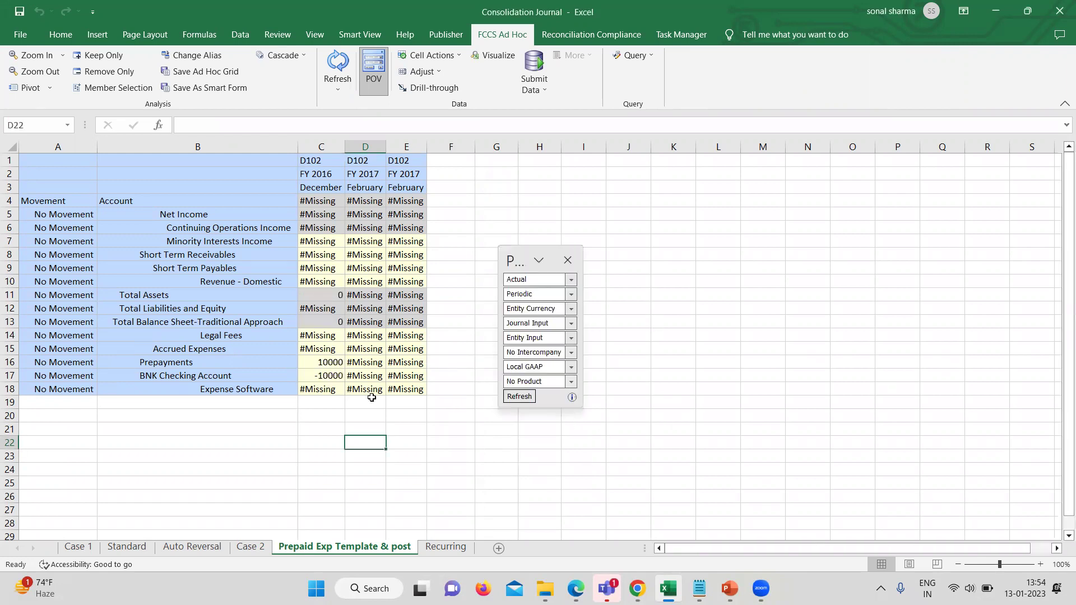
# Step: Examine the December FY 2016 Prepayments and BNK Checking Account rows, and open the Recurring sheet
pyautogui.click(226, 360)
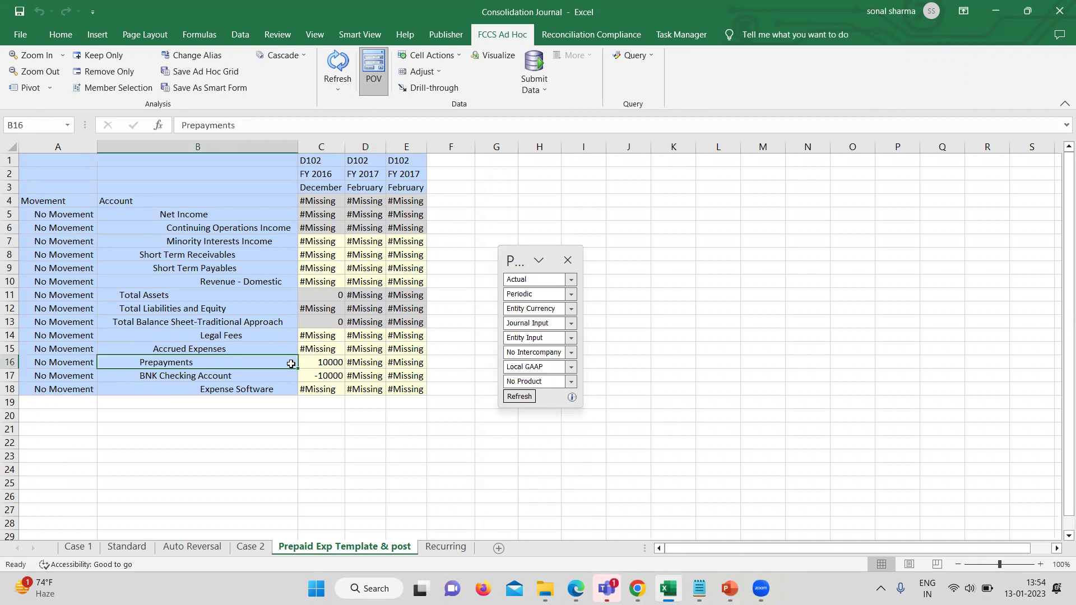
pyautogui.click(320, 362)
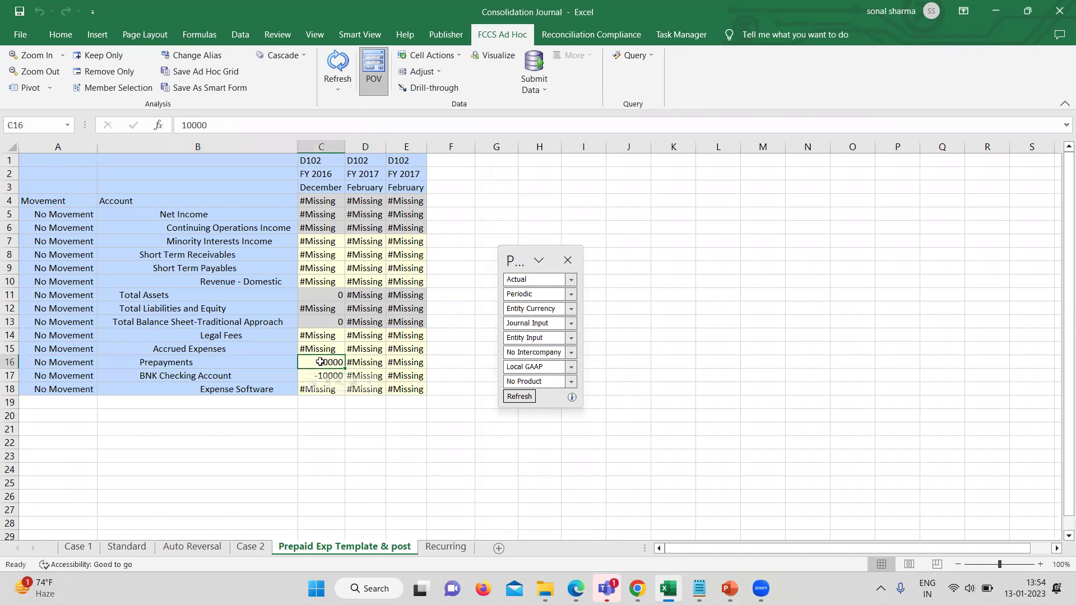
pyautogui.click(245, 380)
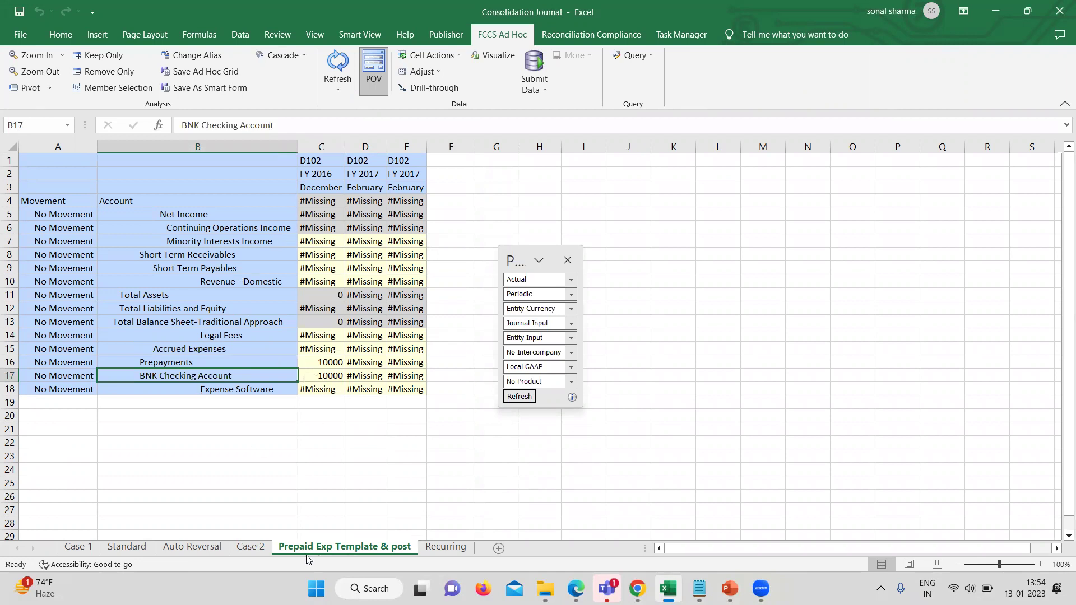
pyautogui.click(445, 547)
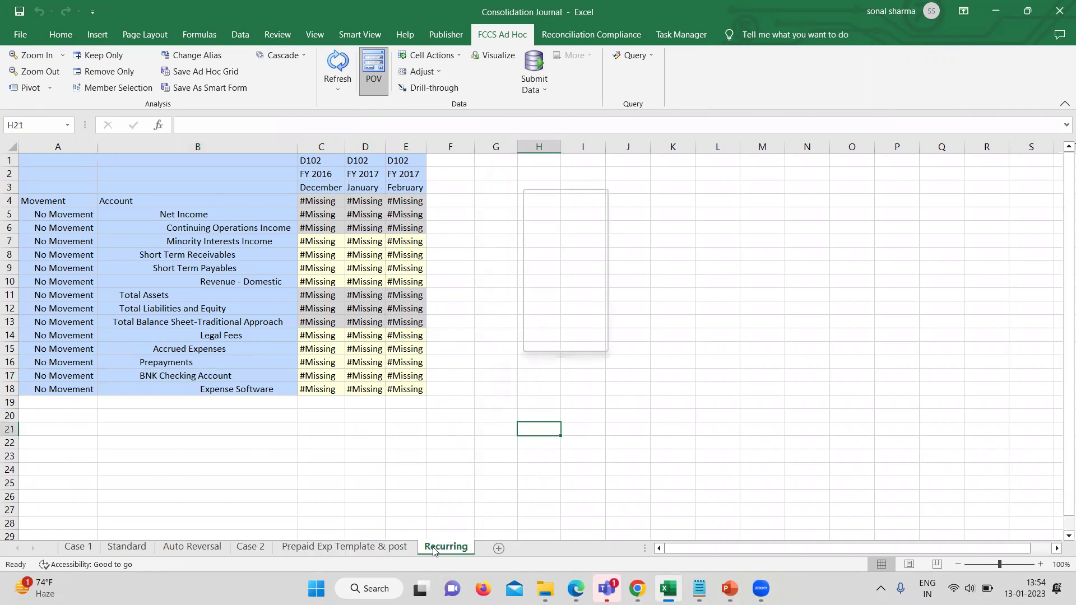
pyautogui.click(404, 430)
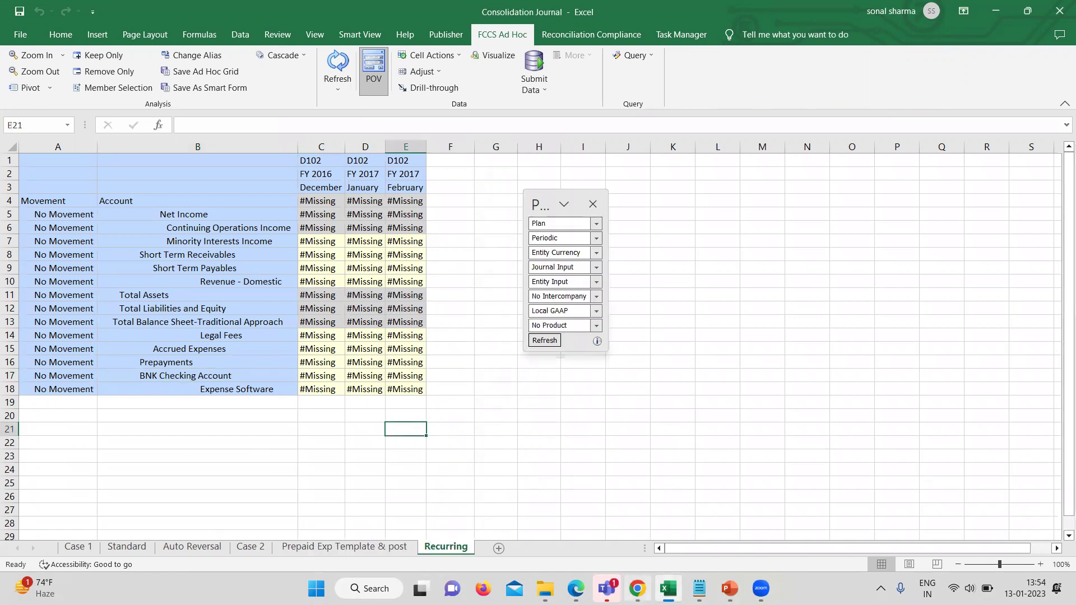
# Step: Switch to Chrome, highlight the recurring Expense Ammortise template in the journal creation list and leave without applying it
pyautogui.hotkey('alt', 'Tab')
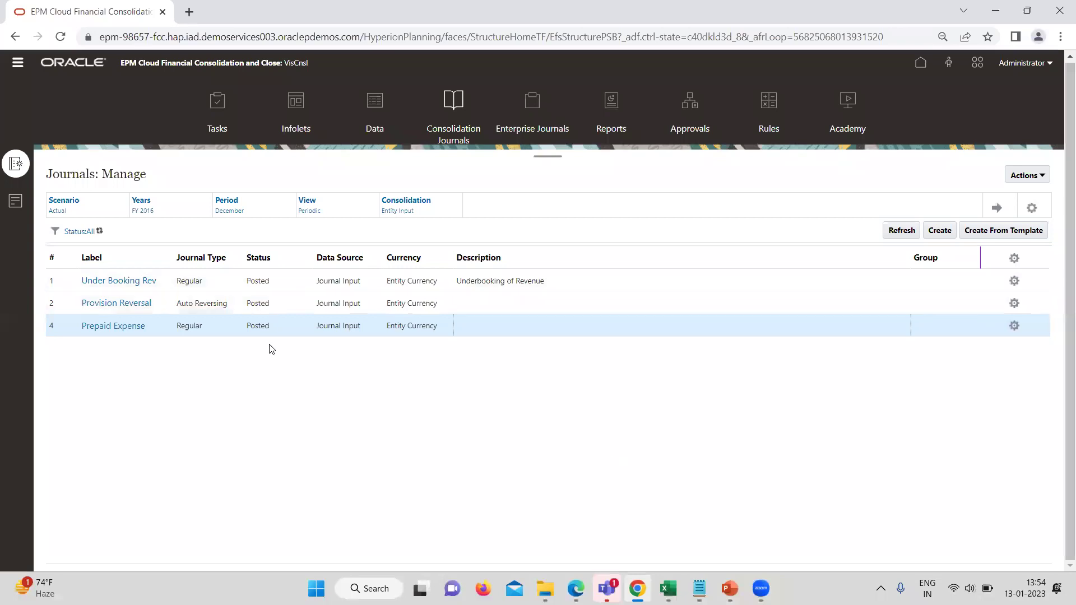
pyautogui.click(1005, 234)
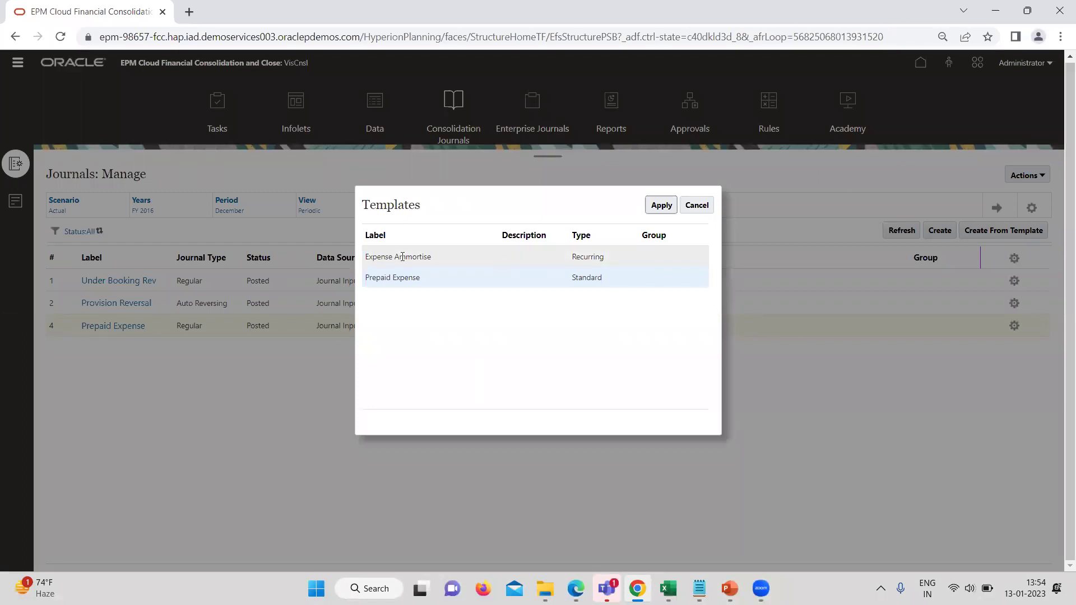
pyautogui.click(440, 256)
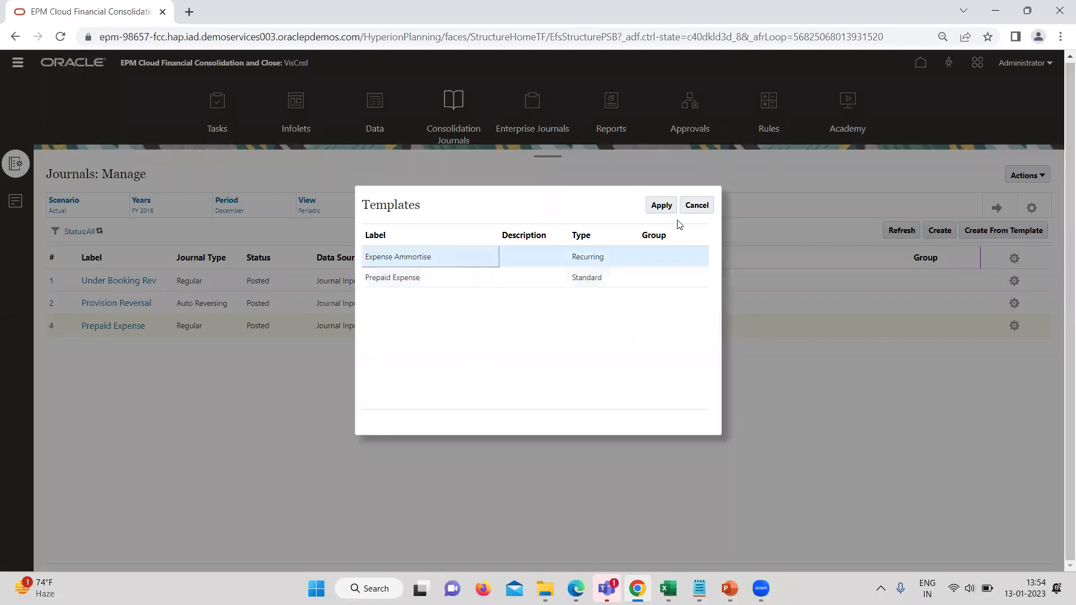
pyautogui.click(697, 205)
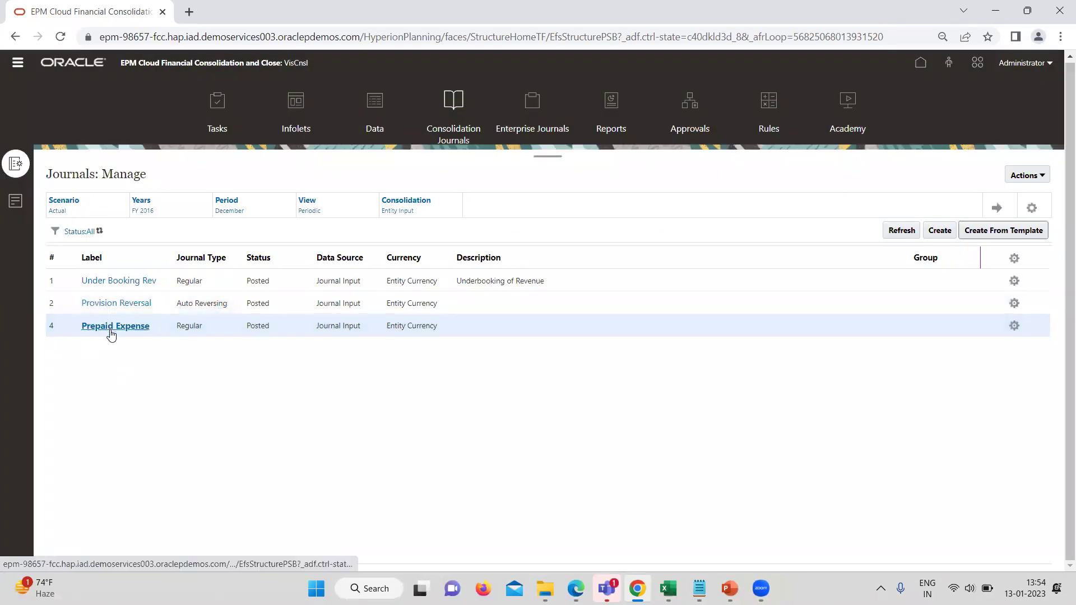
# Step: Change the managed journals' point of view to FY 2017, January and load its journals
pyautogui.click(144, 210)
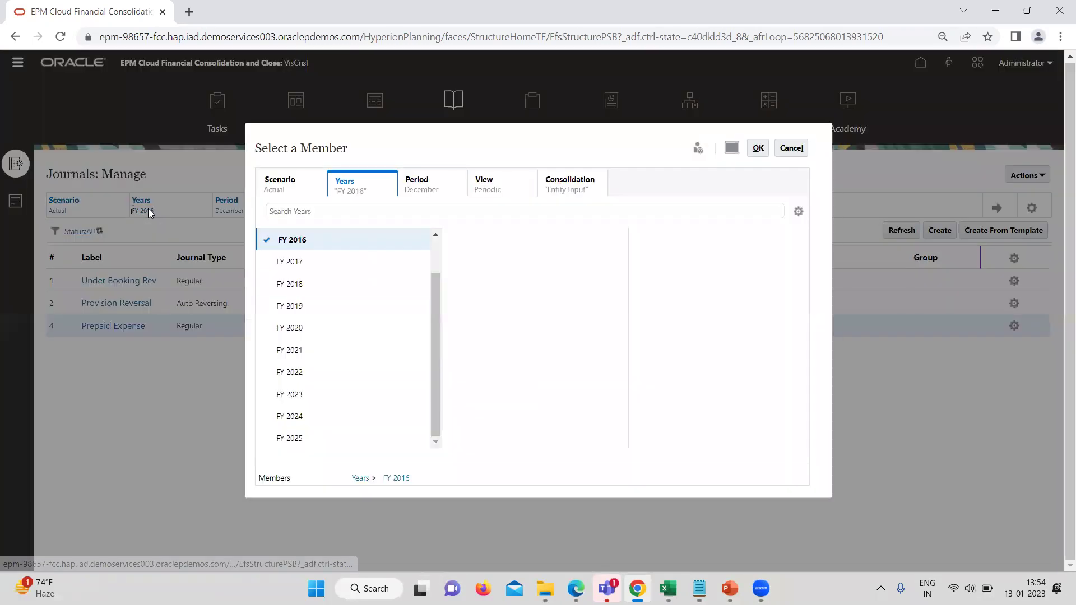
pyautogui.click(295, 306)
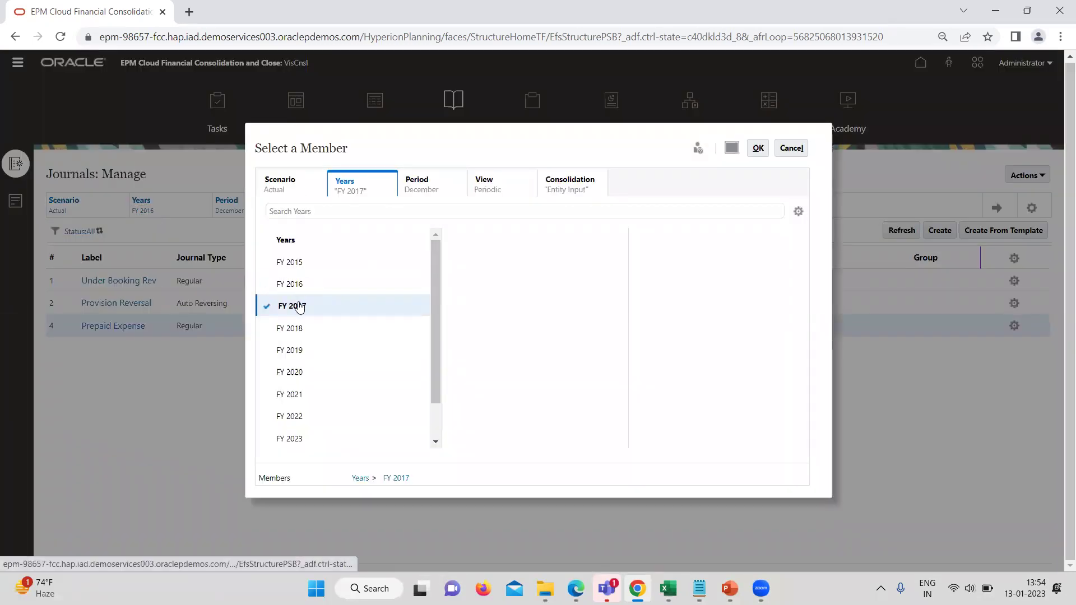
pyautogui.scroll(-1, 297, 304)
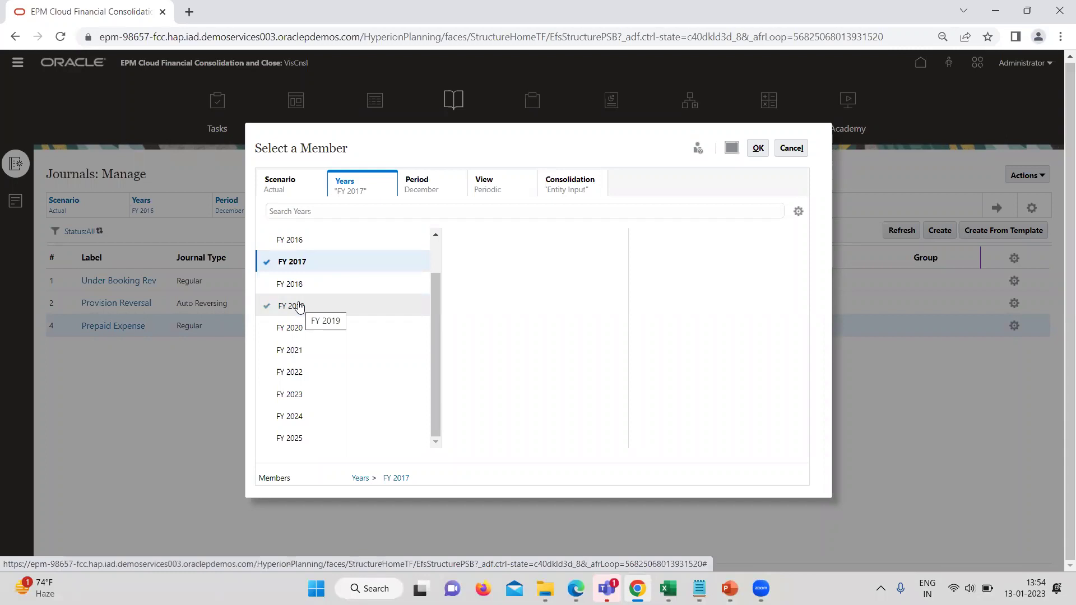
pyautogui.click(419, 179)
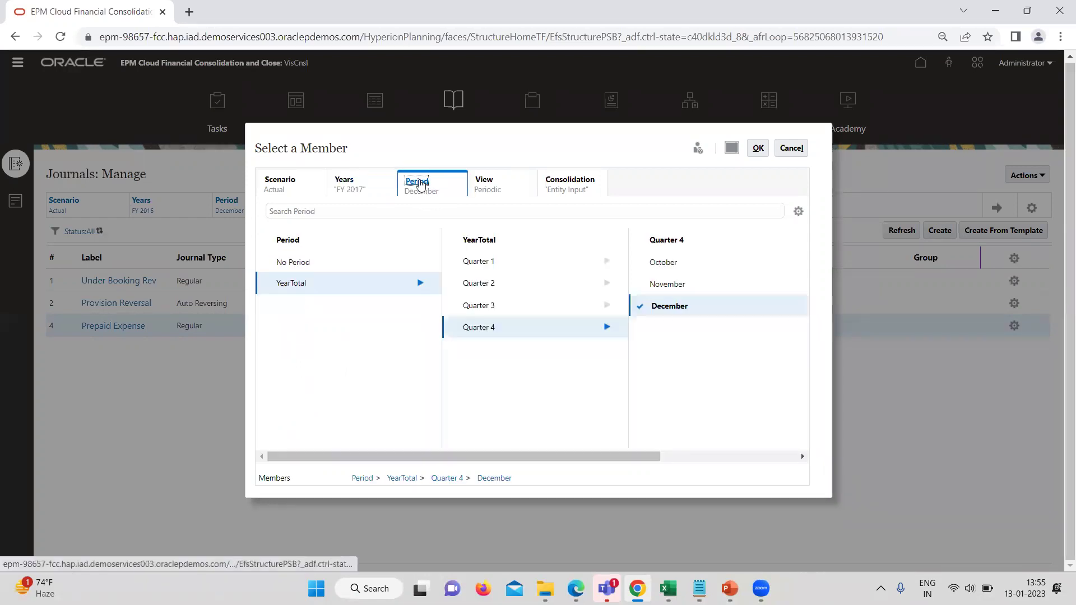
pyautogui.click(346, 262)
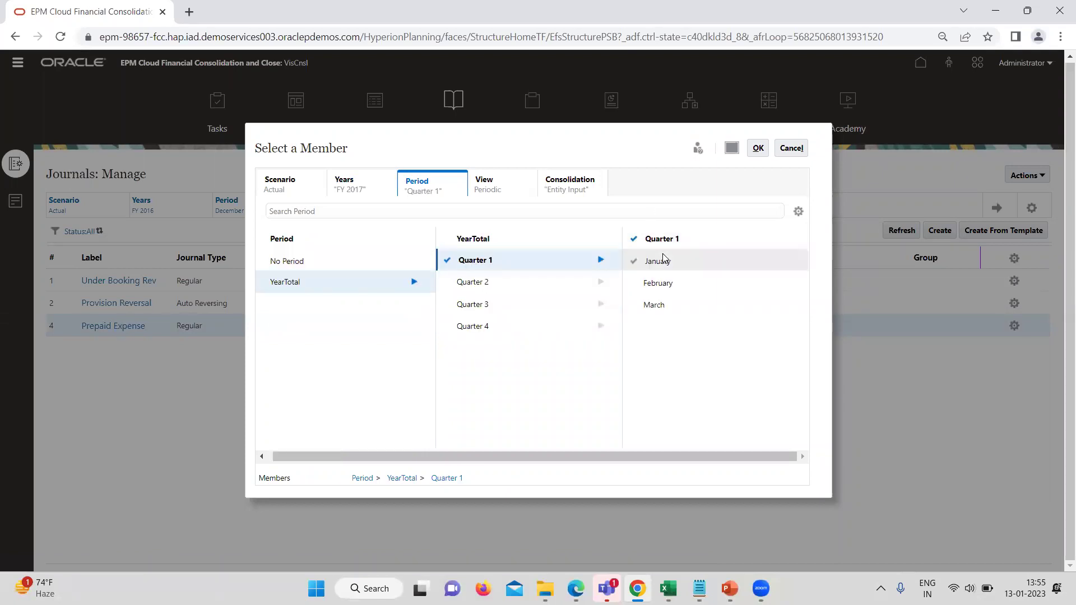
pyautogui.click(634, 261)
pyautogui.click(761, 148)
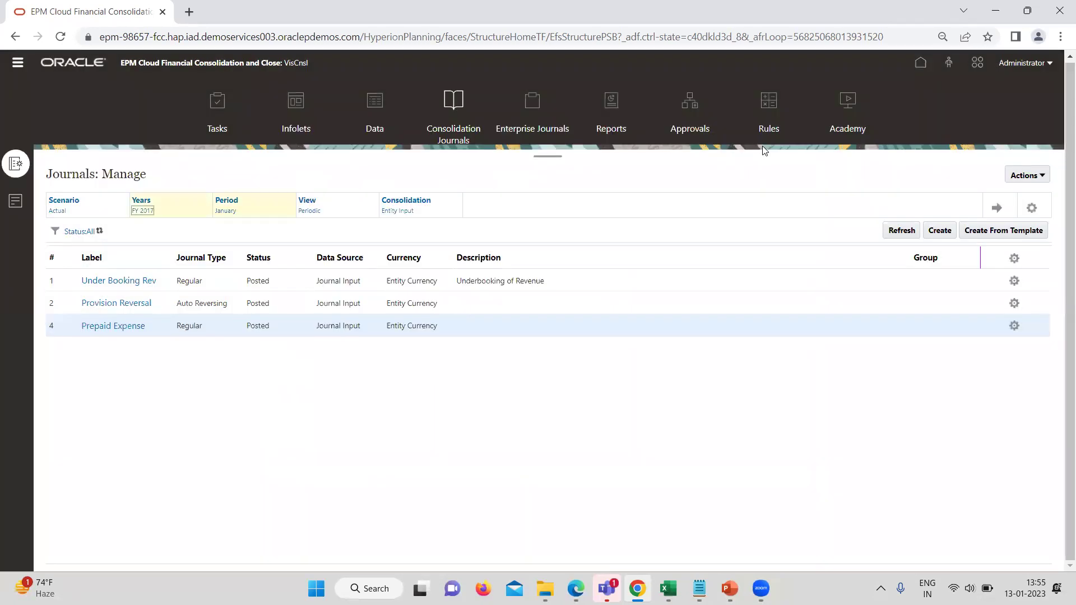
pyautogui.click(998, 208)
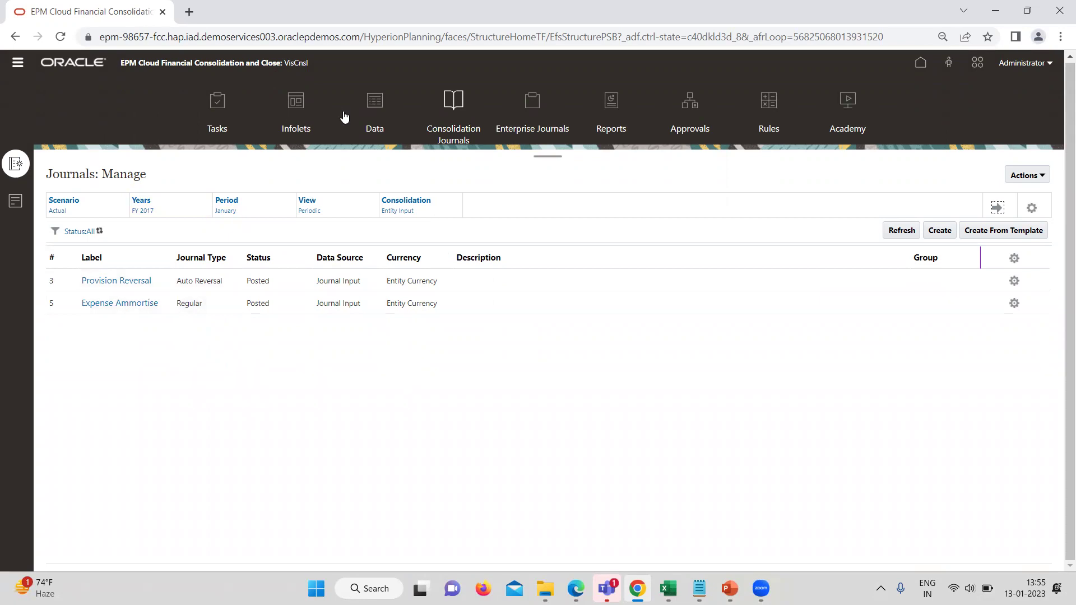
# Step: Examine the posted Expense Ammortise journal for January FY 2017 and its available actions, and close it
pyautogui.click(135, 307)
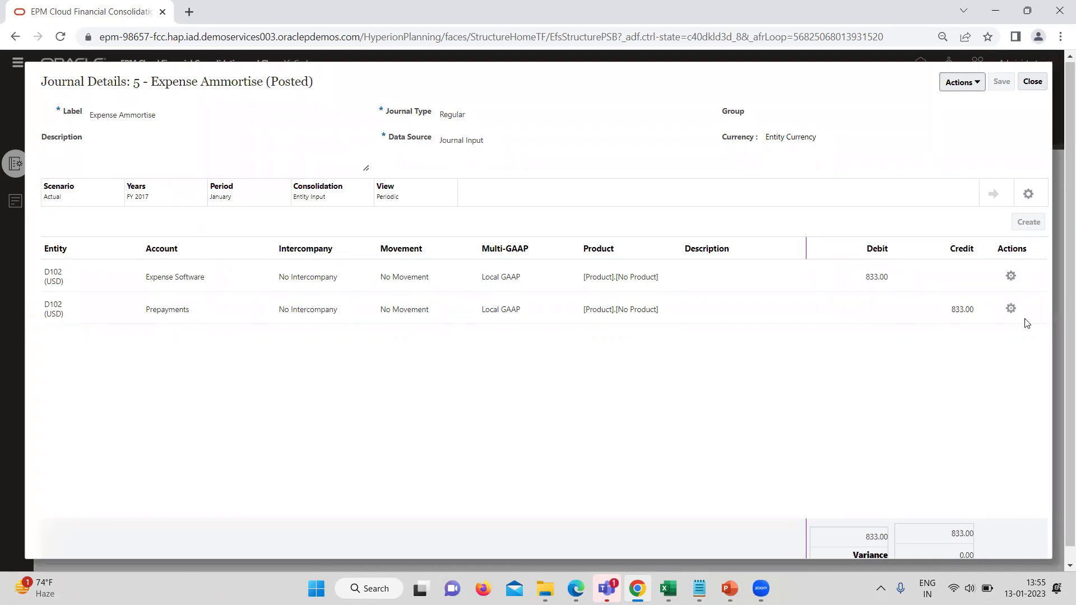
pyautogui.click(977, 85)
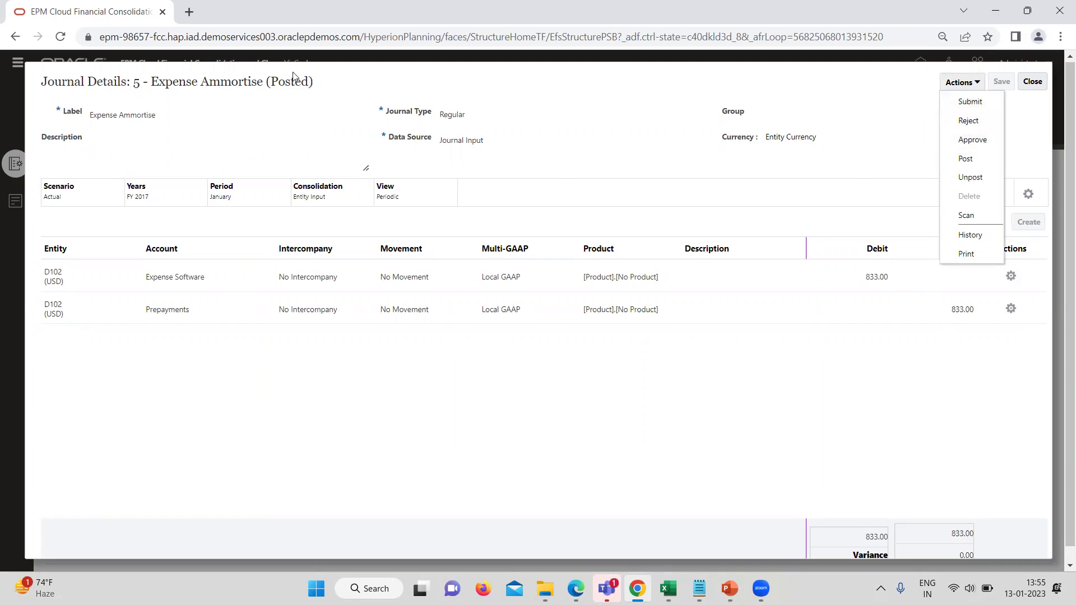
pyautogui.click(1033, 81)
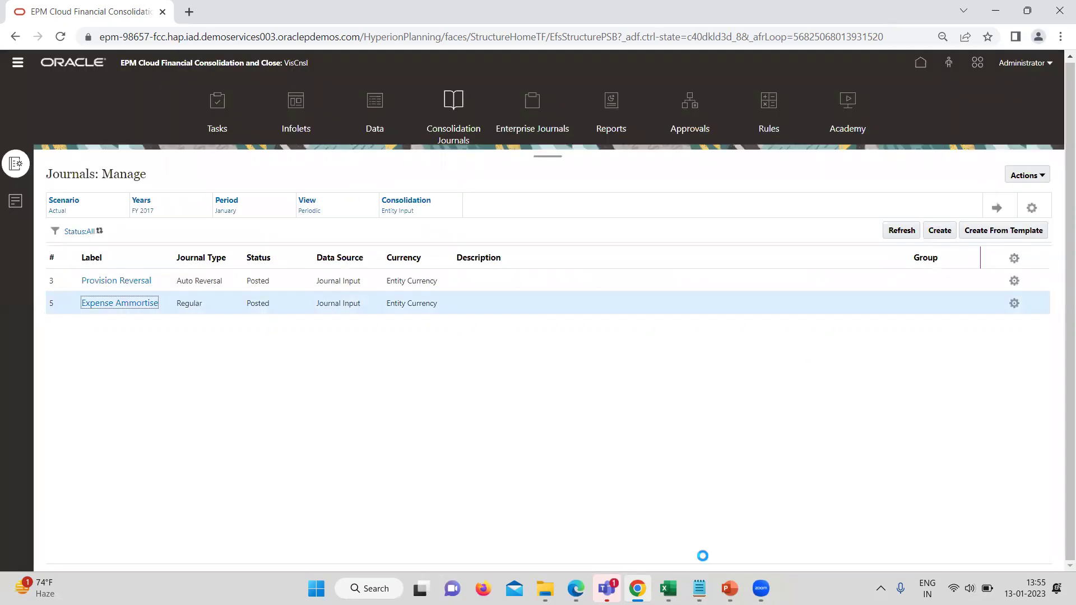
# Step: Switch to Excel, set the Recurring sheet's scenario to Actual and refresh the data
pyautogui.hotkey('alt', 'Tab')
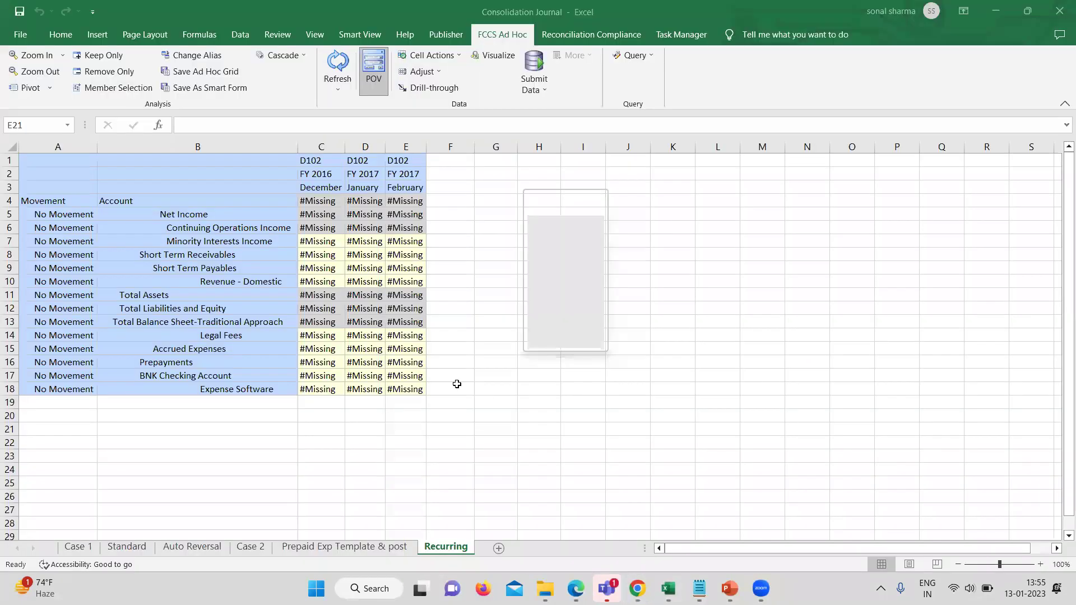
pyautogui.click(478, 392)
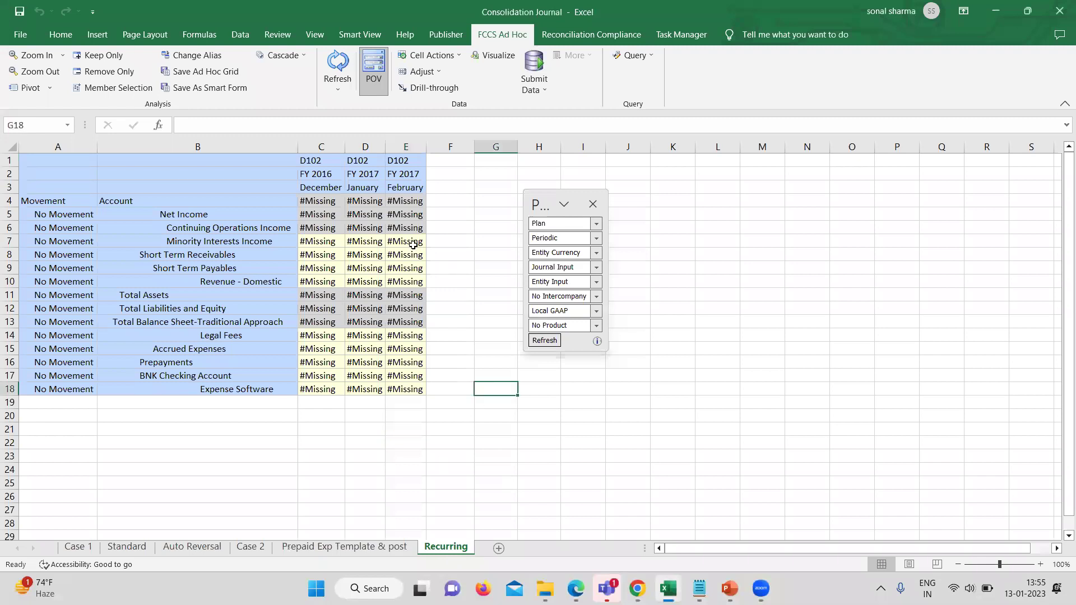
pyautogui.click(357, 186)
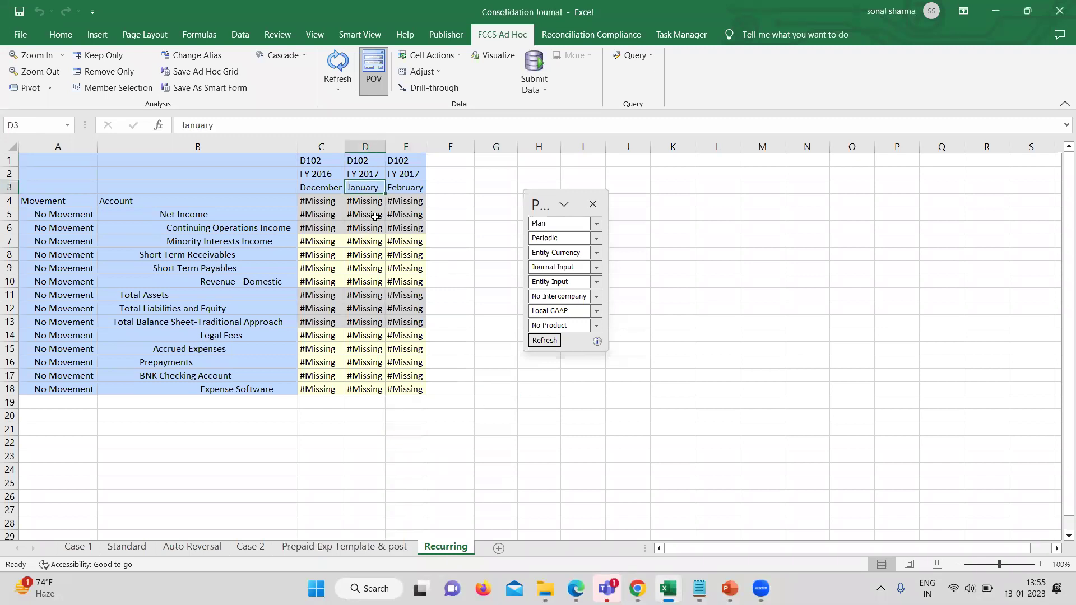
pyautogui.click(564, 223)
pyautogui.write('Actual')
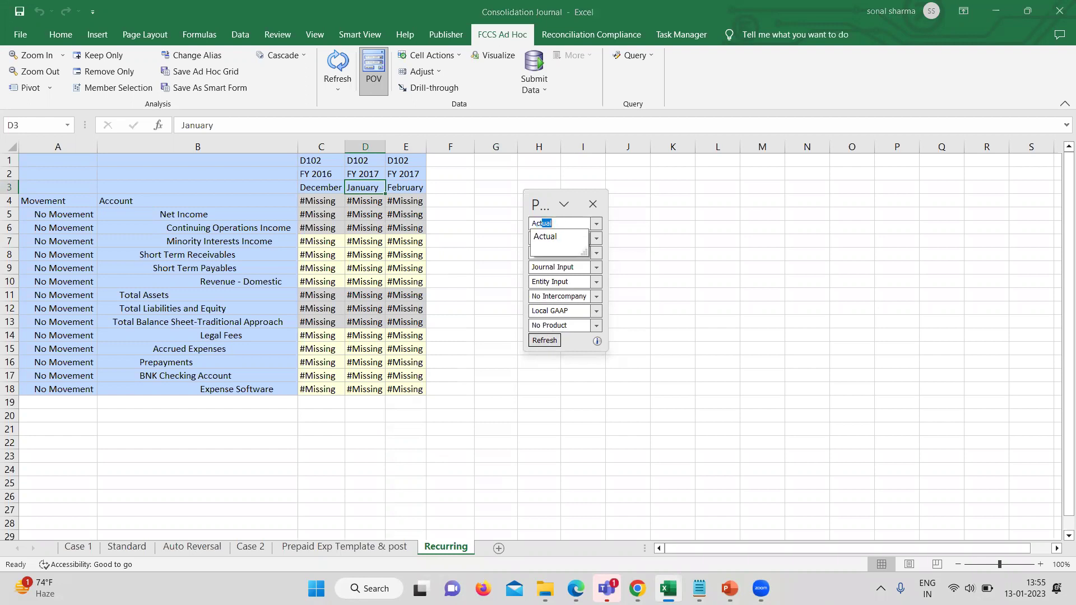
pyautogui.press('Return')
pyautogui.click(546, 340)
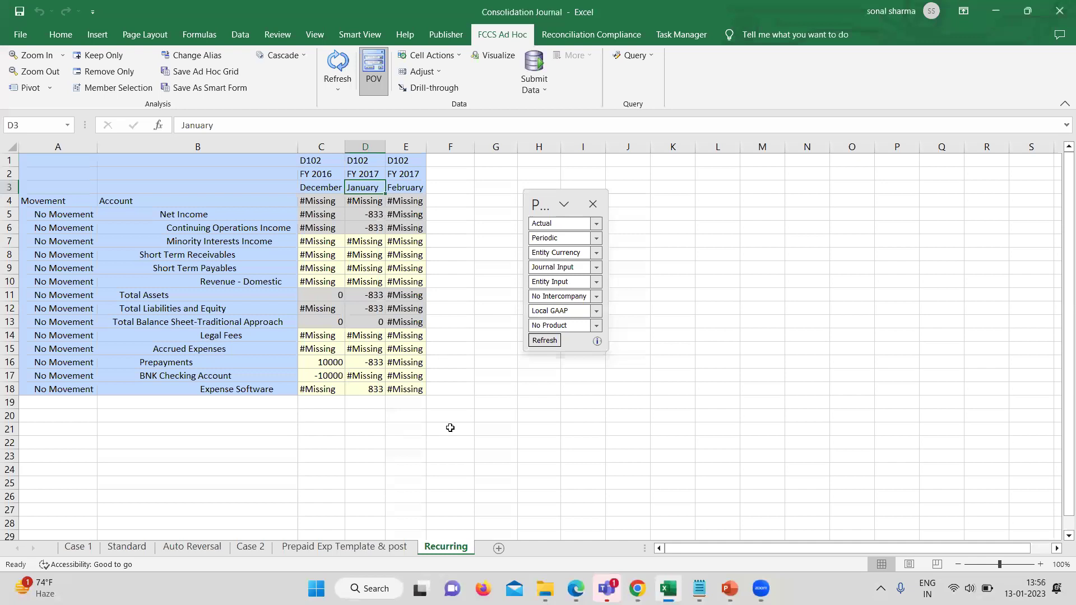
# Step: Examine the December FY 2016 column's Prepayments and BNK Checking Account values on the Recurring sheet
pyautogui.moveTo(324, 173); pyautogui.dragTo(326, 185)
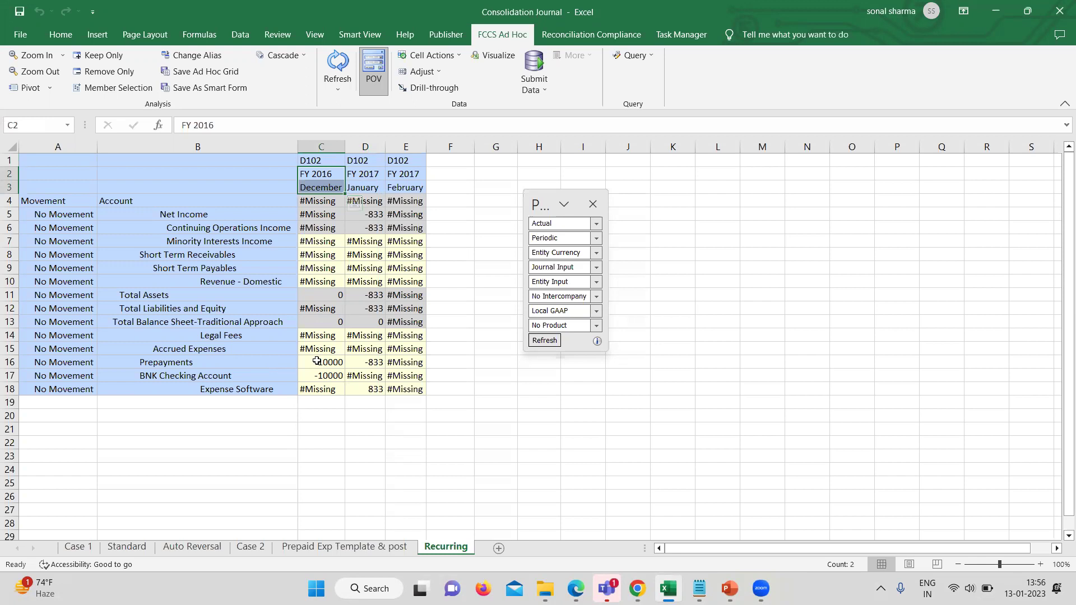
pyautogui.moveTo(317, 361); pyautogui.dragTo(319, 374)
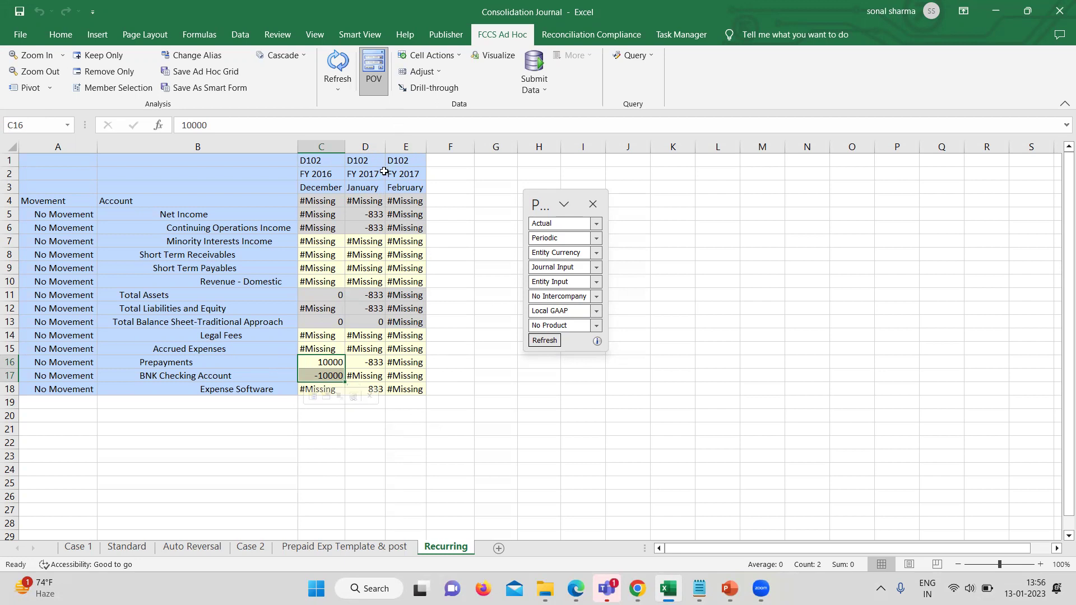
pyautogui.click(530, 400)
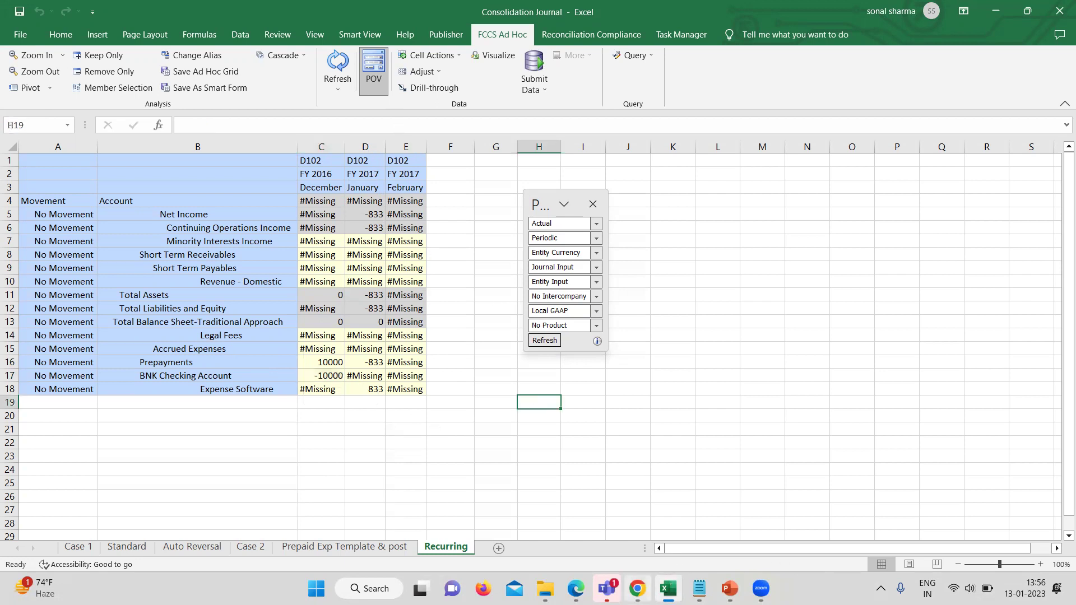
# Step: Switch to Chrome and open the Feb period of FY 2017 for the Actual scenario in Manage Periods
pyautogui.hotkey('alt', 'Tab')
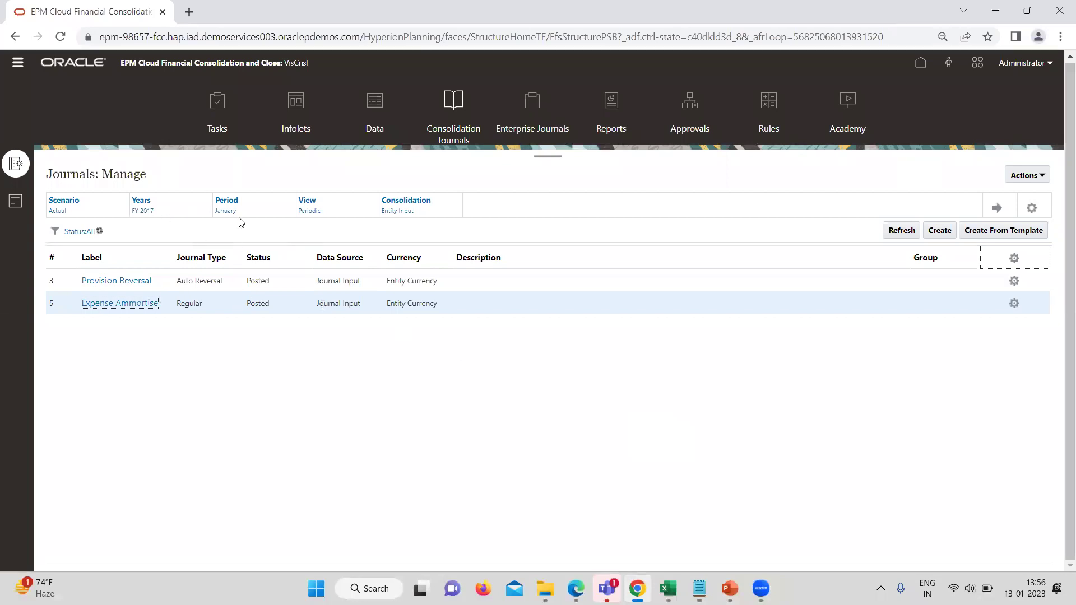
pyautogui.click(11, 63)
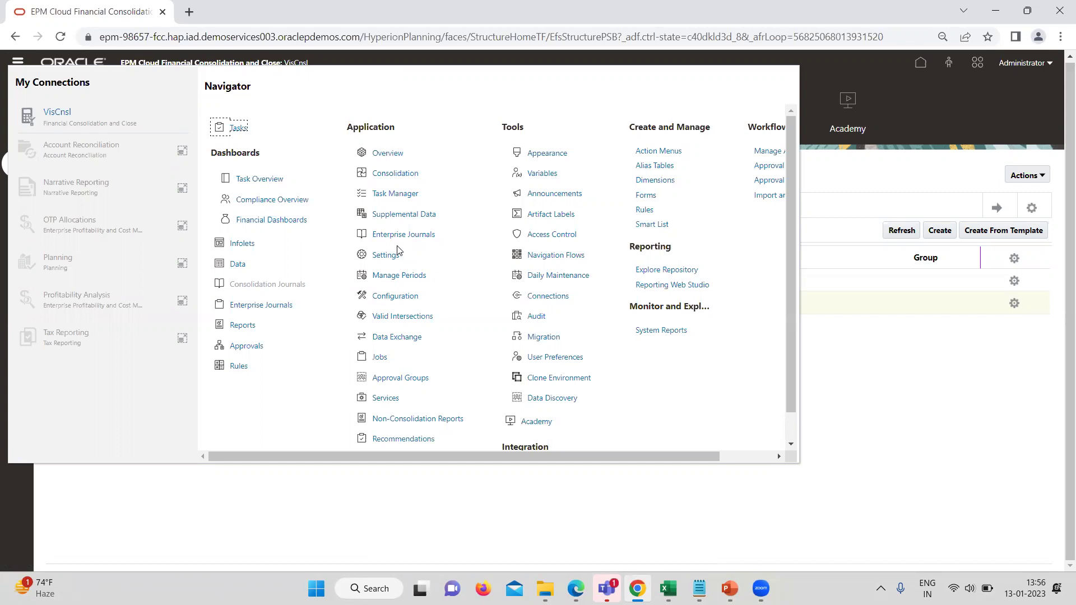
pyautogui.click(394, 278)
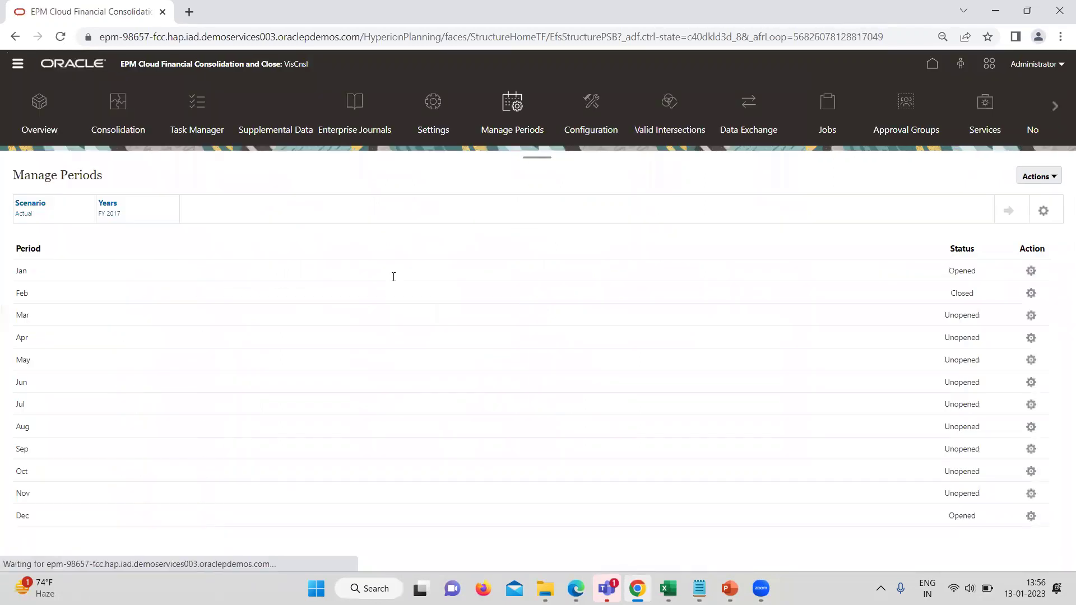
pyautogui.click(1031, 293)
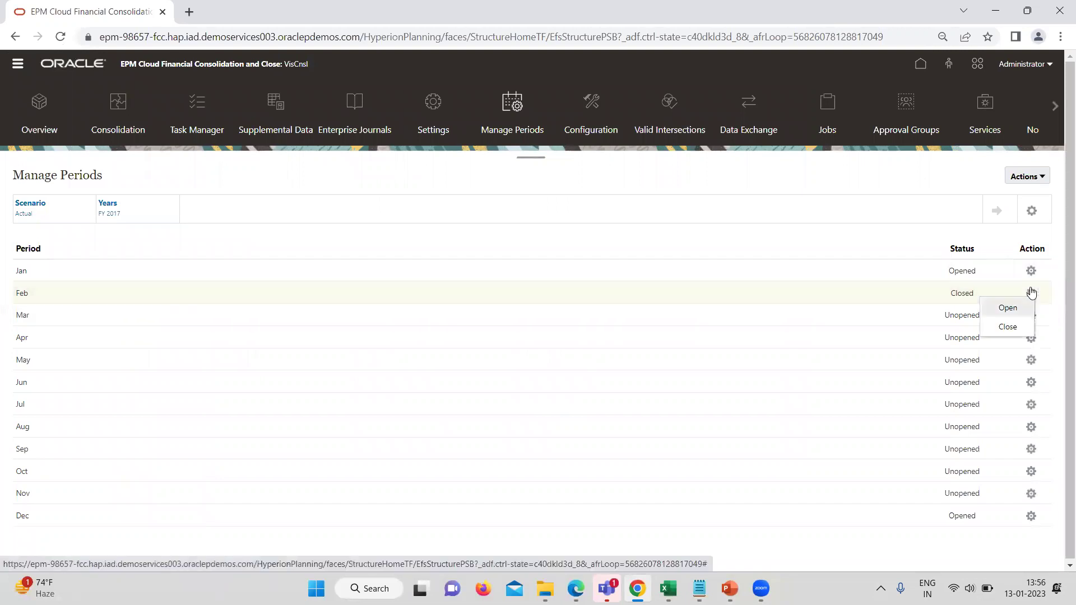
pyautogui.click(1015, 308)
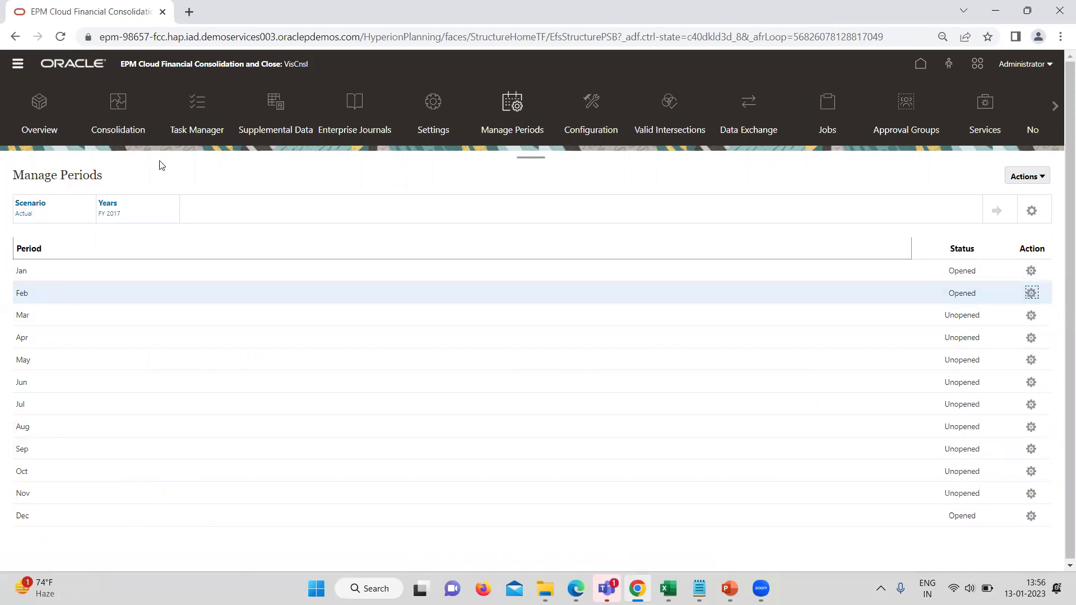
# Step: Return to the consolidation journals and select February as the period in the point of view
pyautogui.click(14, 66)
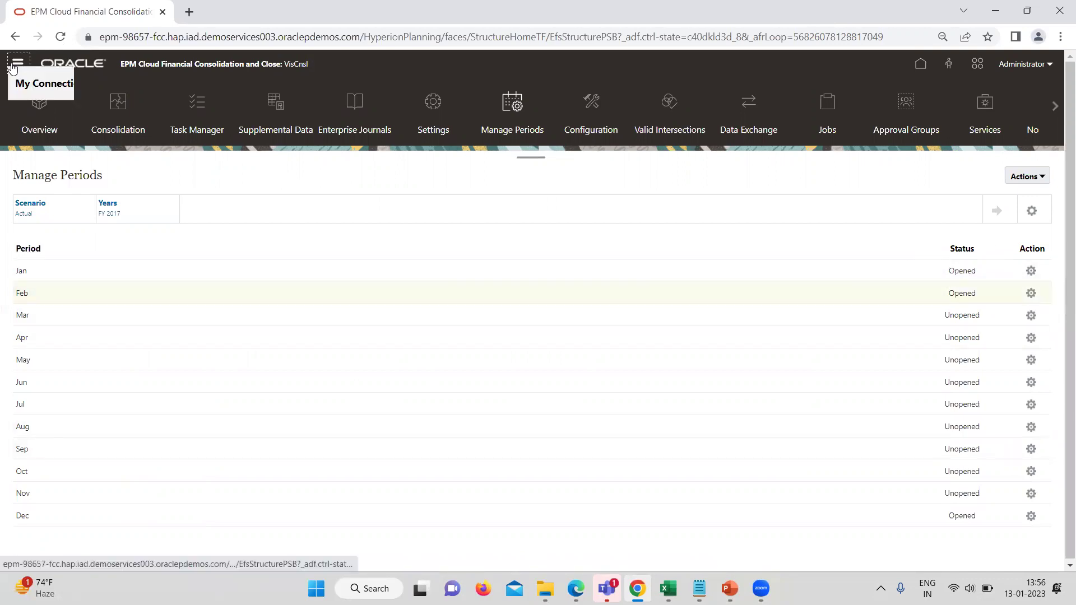
pyautogui.click(264, 289)
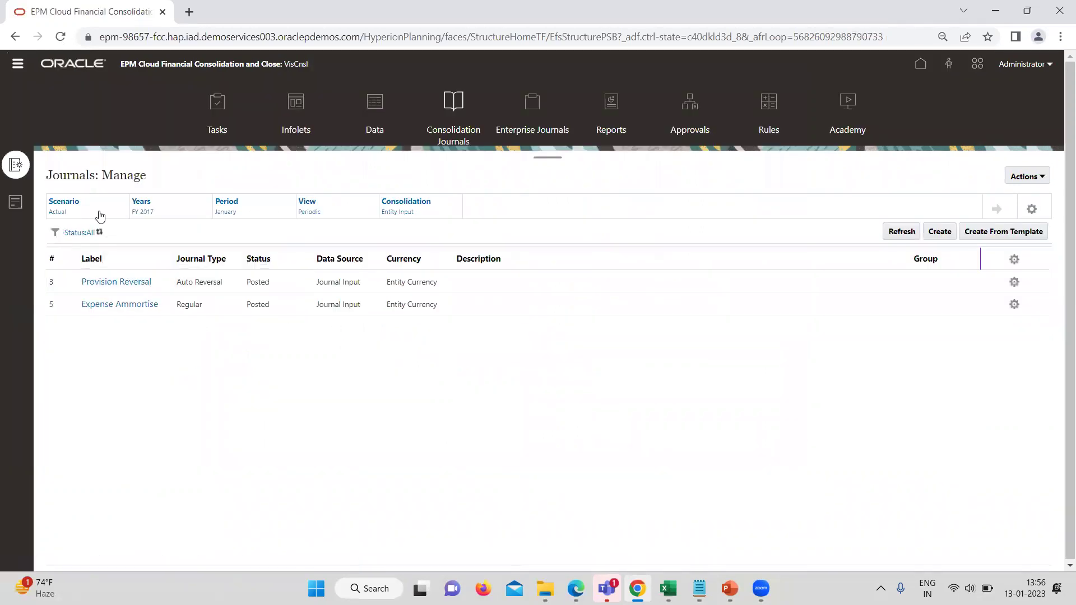
pyautogui.click(224, 212)
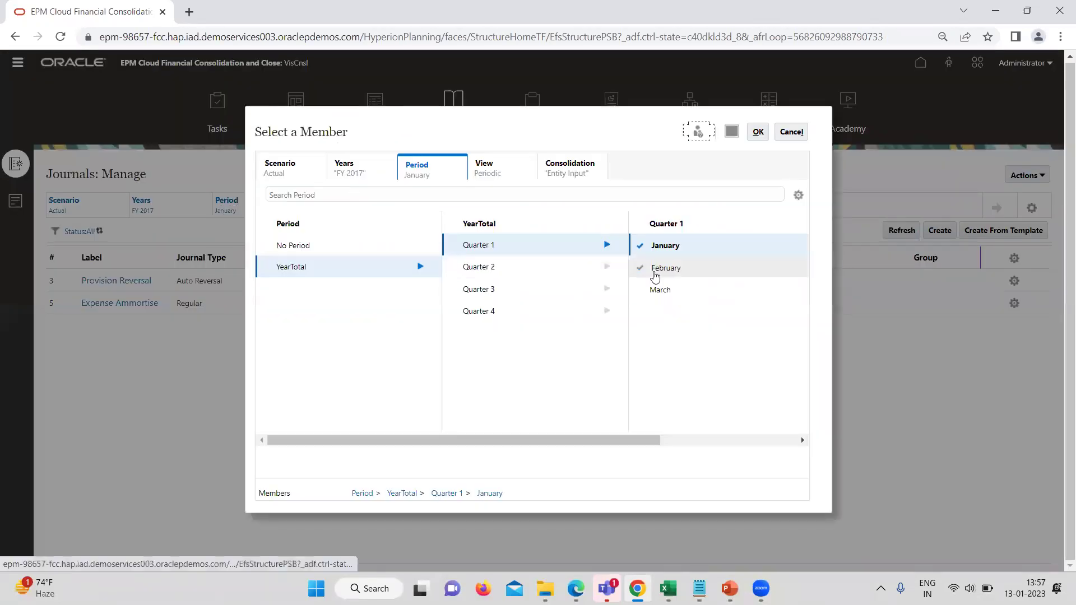
pyautogui.click(655, 274)
pyautogui.click(758, 133)
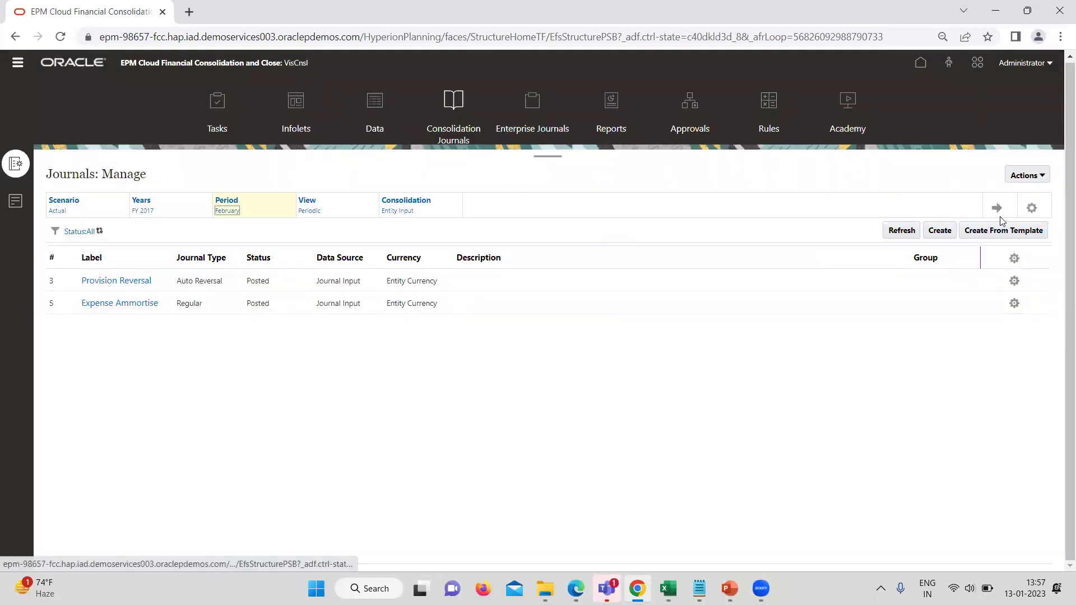
# Step: Create a journal from the recurring Expense Ammortise template, label it Amortisation feb and save it
pyautogui.click(1002, 232)
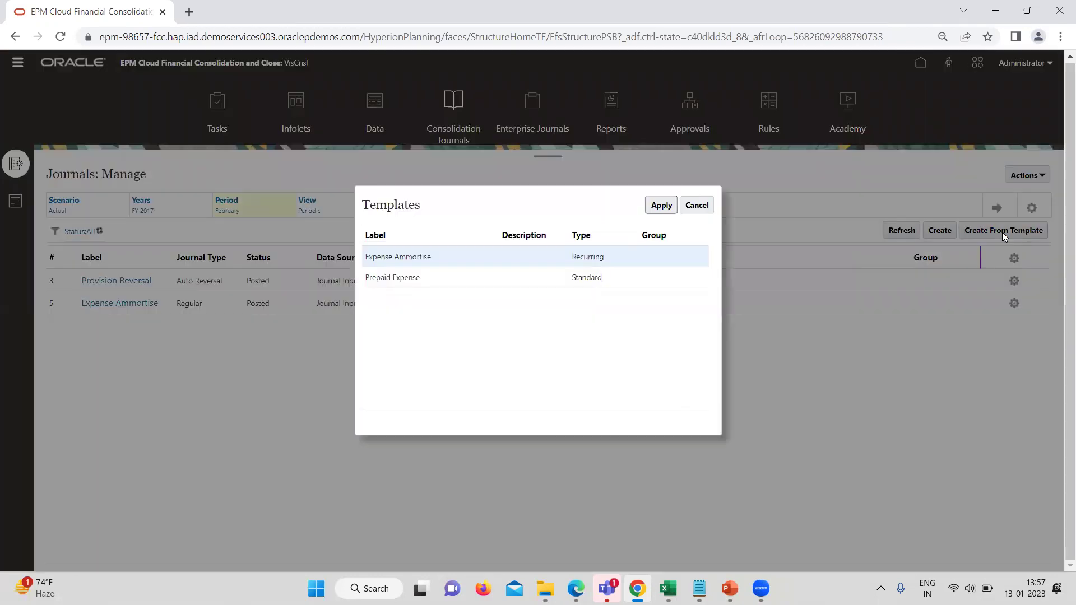
pyautogui.click(422, 257)
pyautogui.click(666, 206)
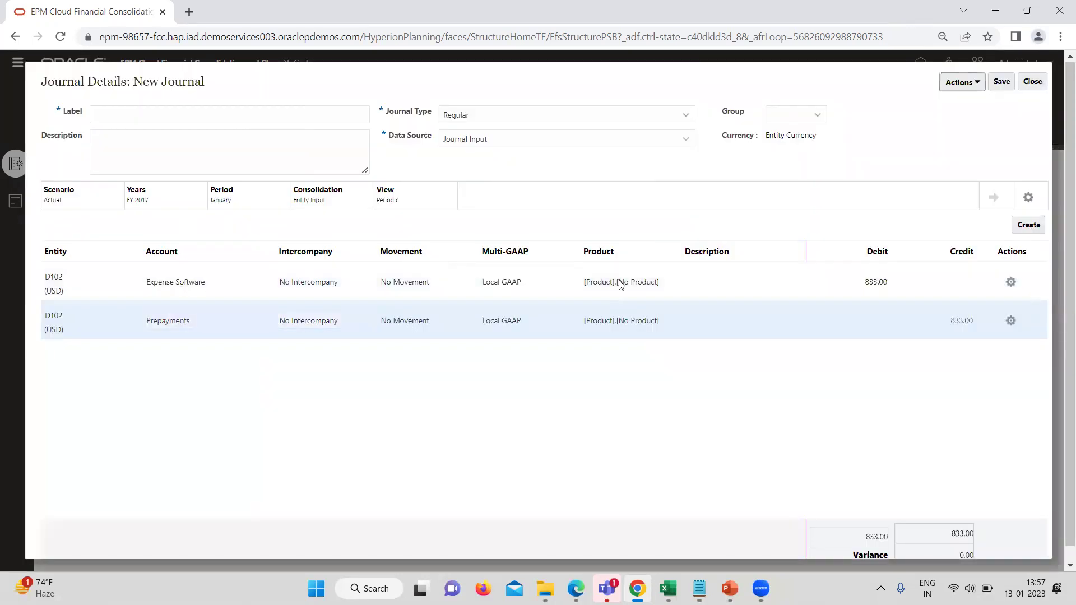
pyautogui.click(238, 116)
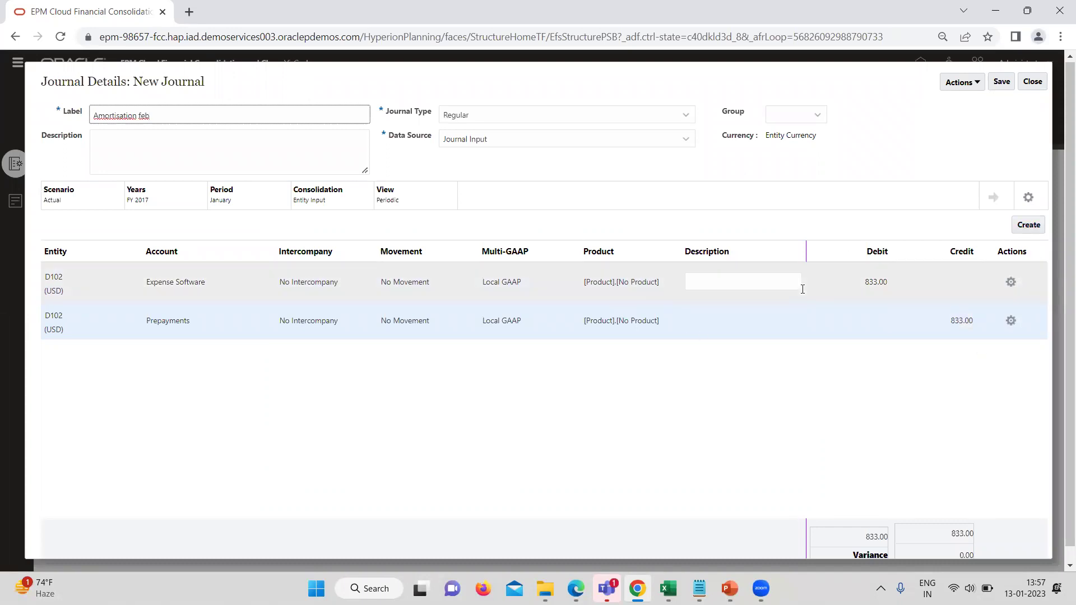
pyautogui.click(999, 82)
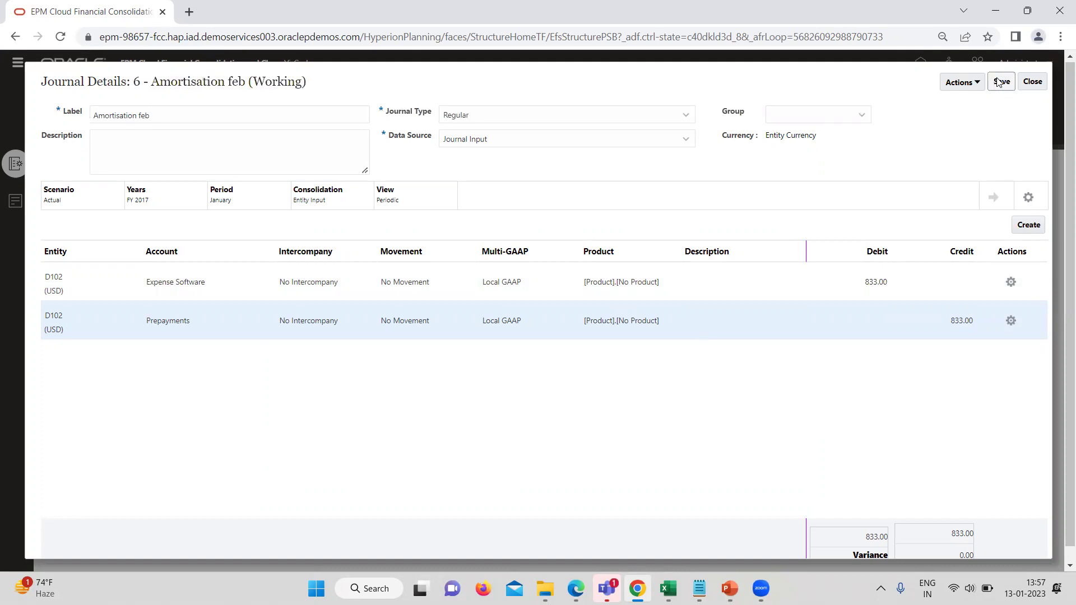
# Step: Submit and approve the Amortisation feb journal without comments or attachments
pyautogui.click(980, 83)
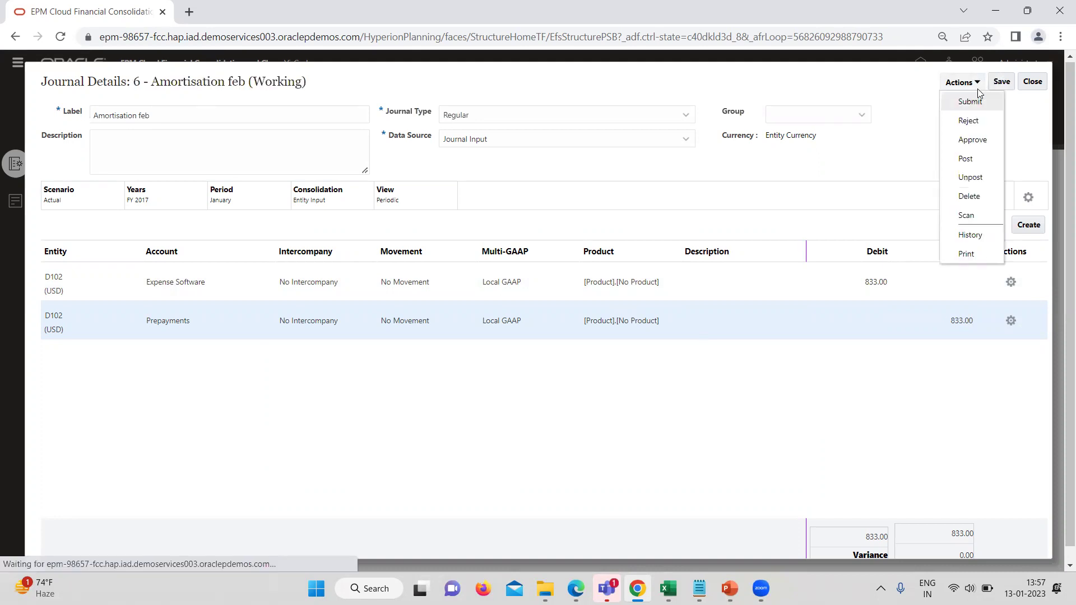
pyautogui.click(980, 105)
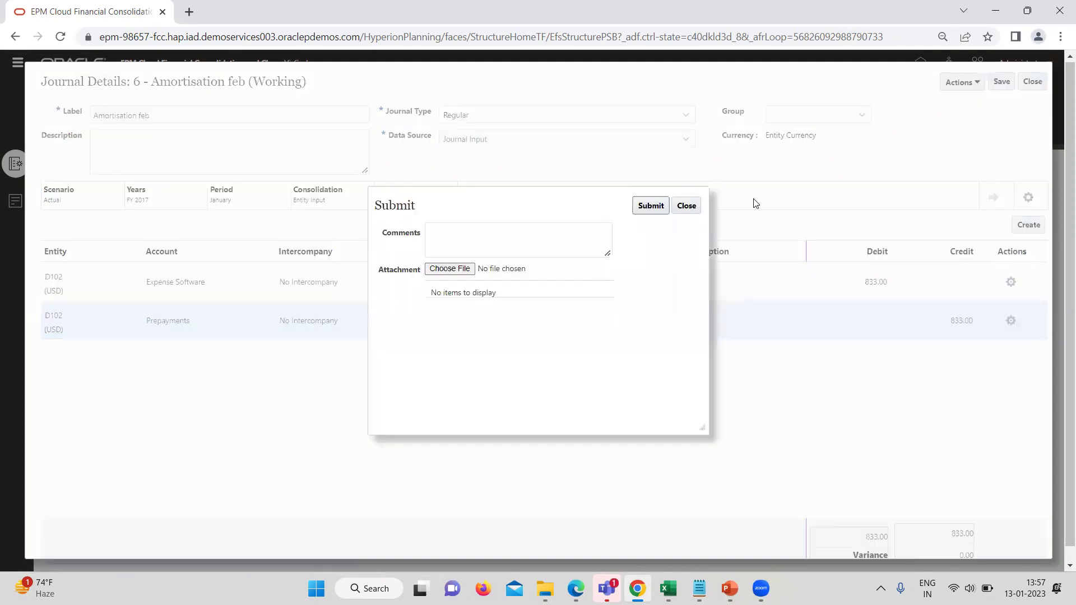
pyautogui.click(651, 206)
pyautogui.click(977, 84)
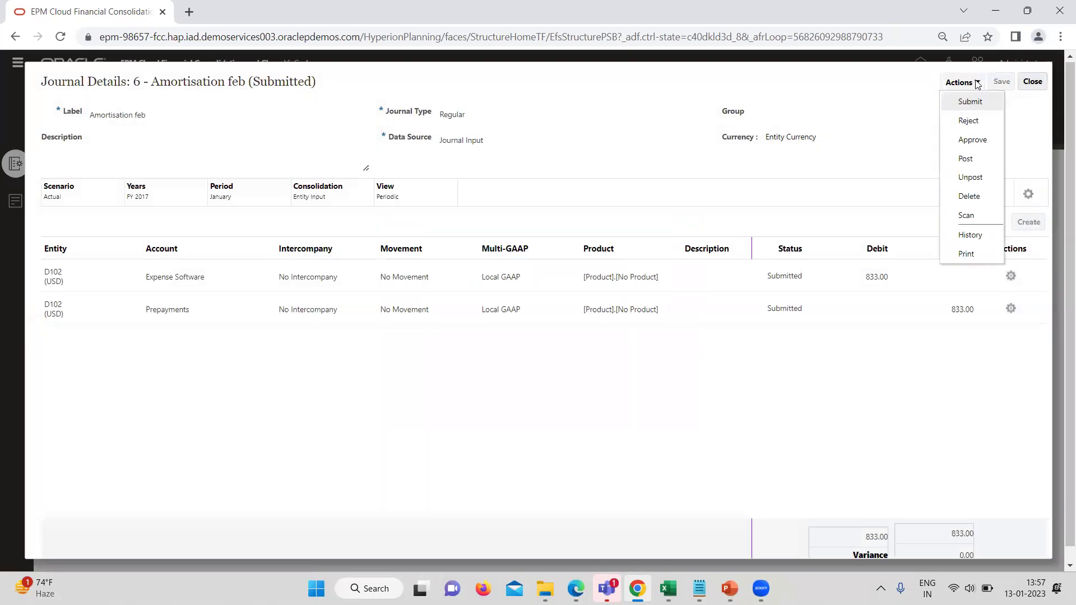
pyautogui.click(973, 138)
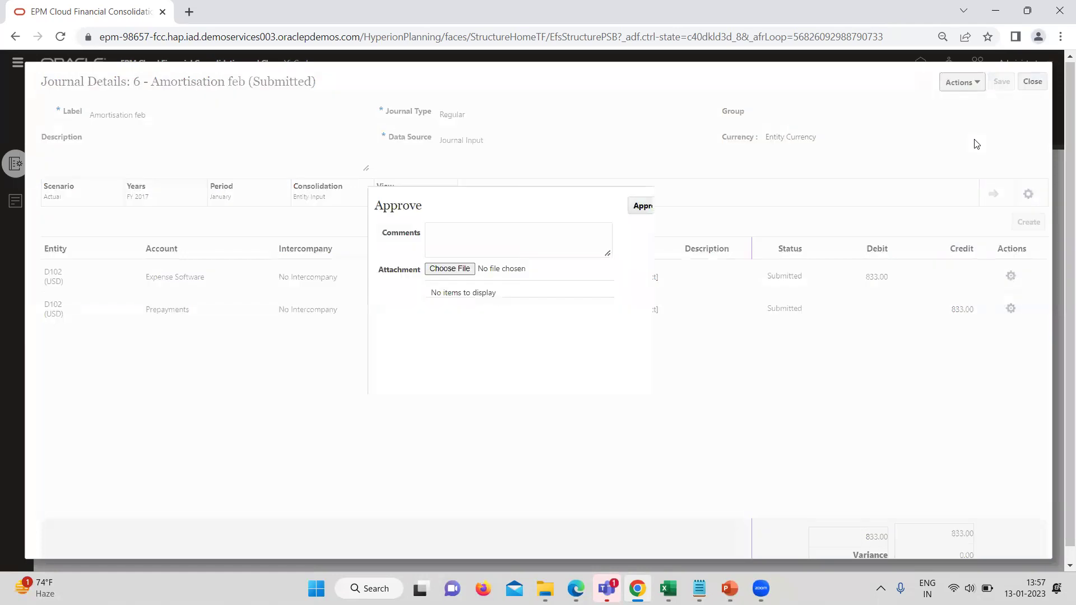
pyautogui.click(652, 205)
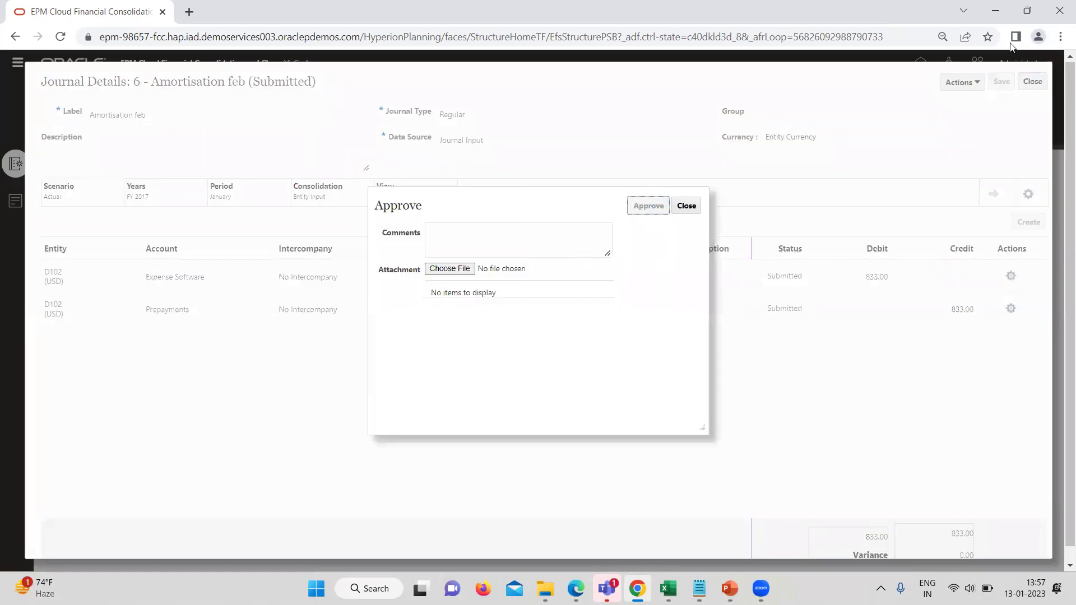
# Step: Post the approved Amortisation feb journal and close its details
pyautogui.click(977, 83)
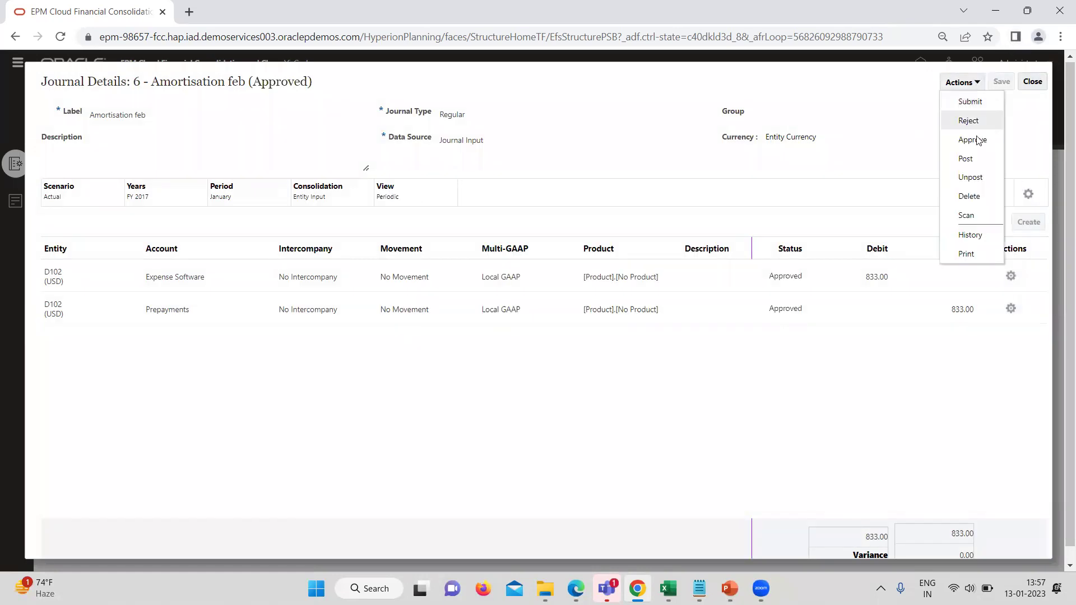
pyautogui.click(973, 158)
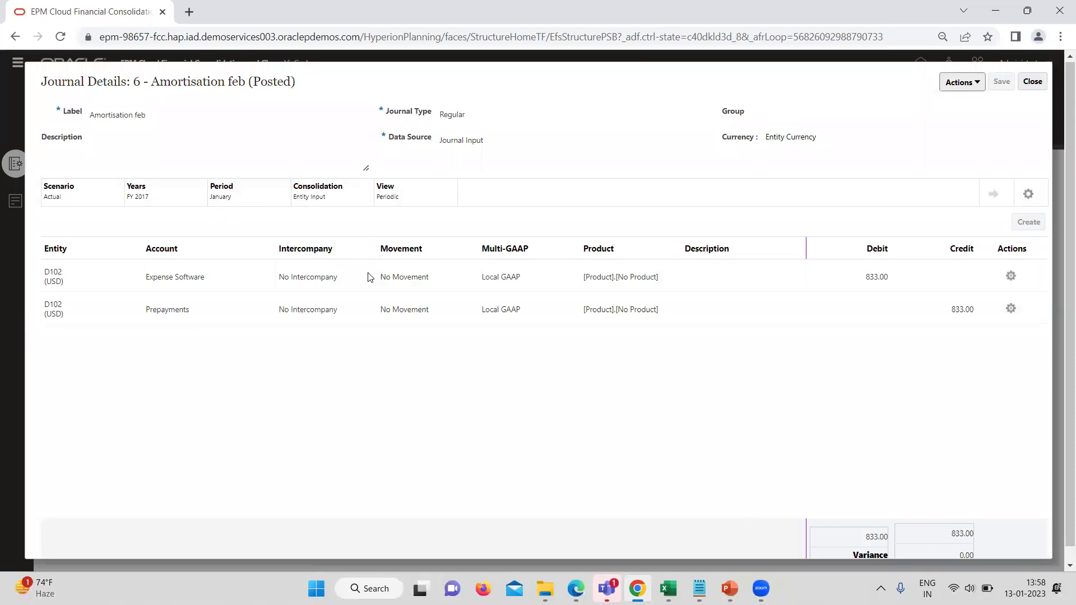
pyautogui.click(1032, 82)
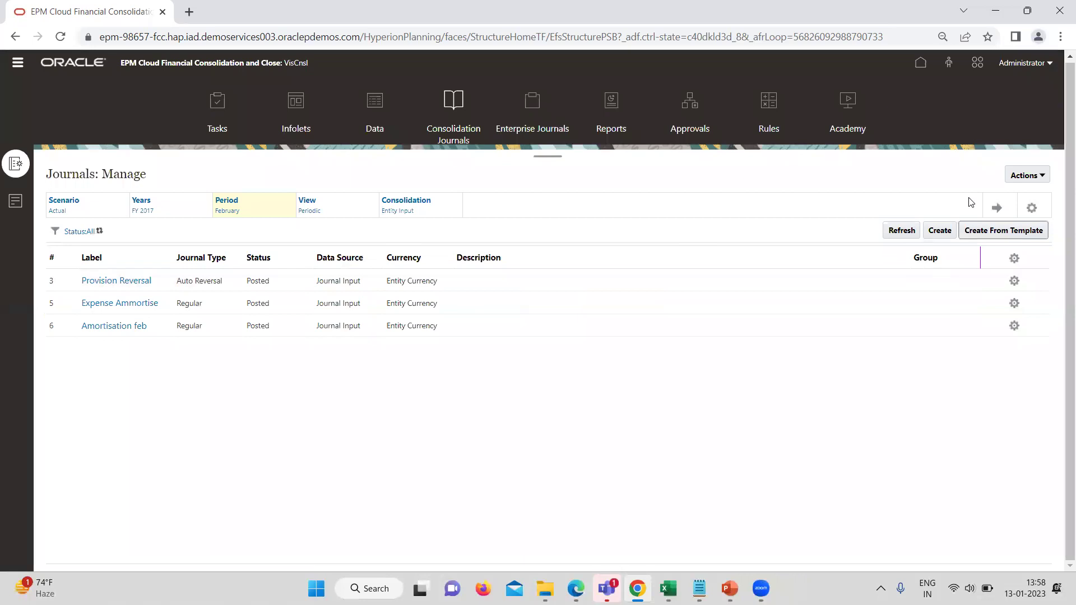
# Step: Load the February FY 2017 point of view and apply the recurring Expense Ammortise template to a new journal
pyautogui.click(998, 208)
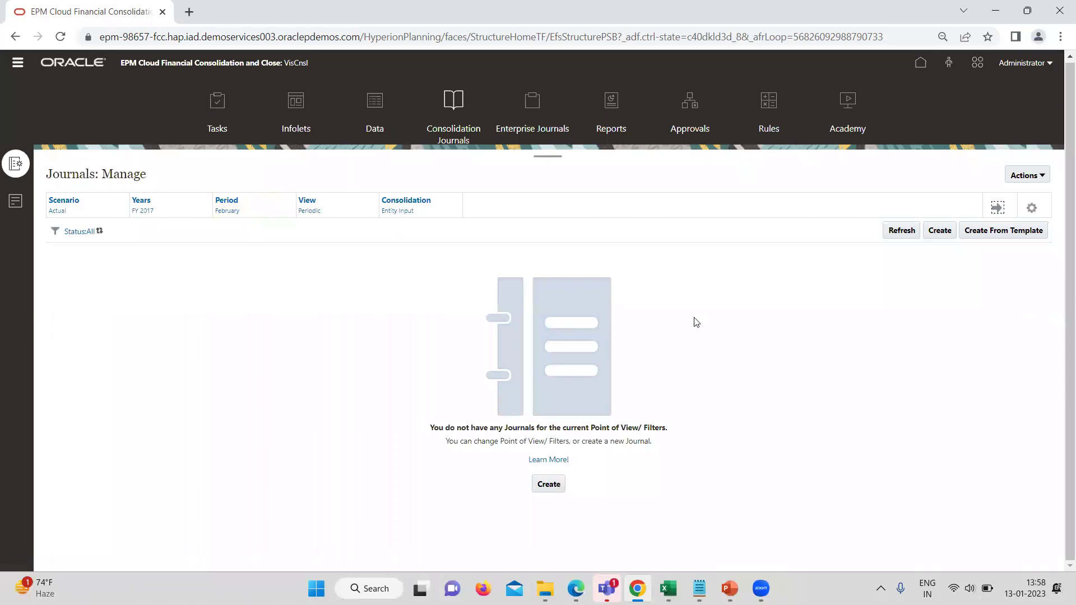
pyautogui.click(998, 232)
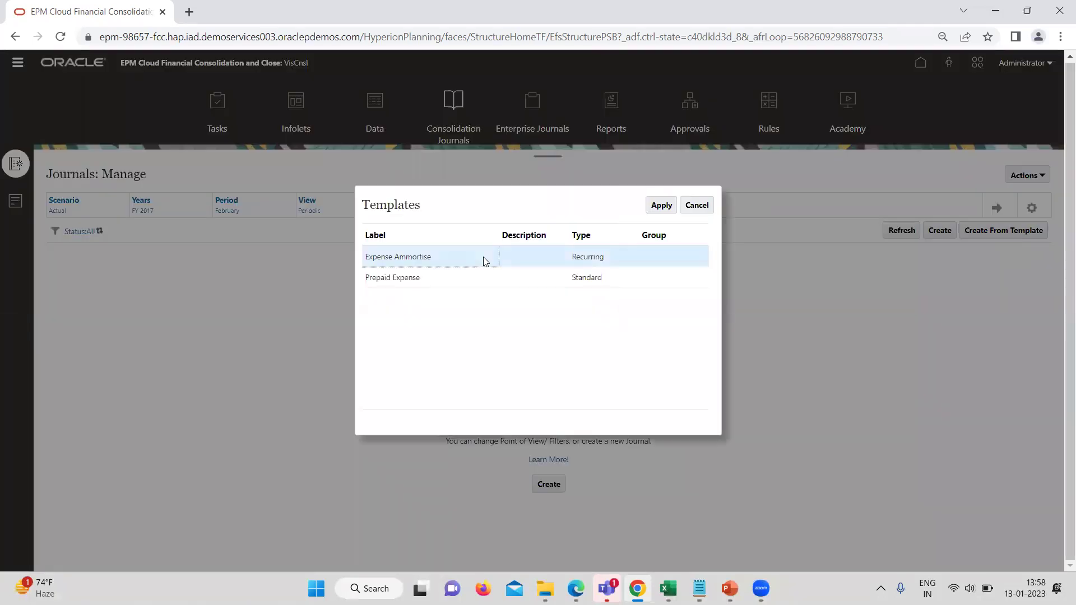
pyautogui.click(663, 205)
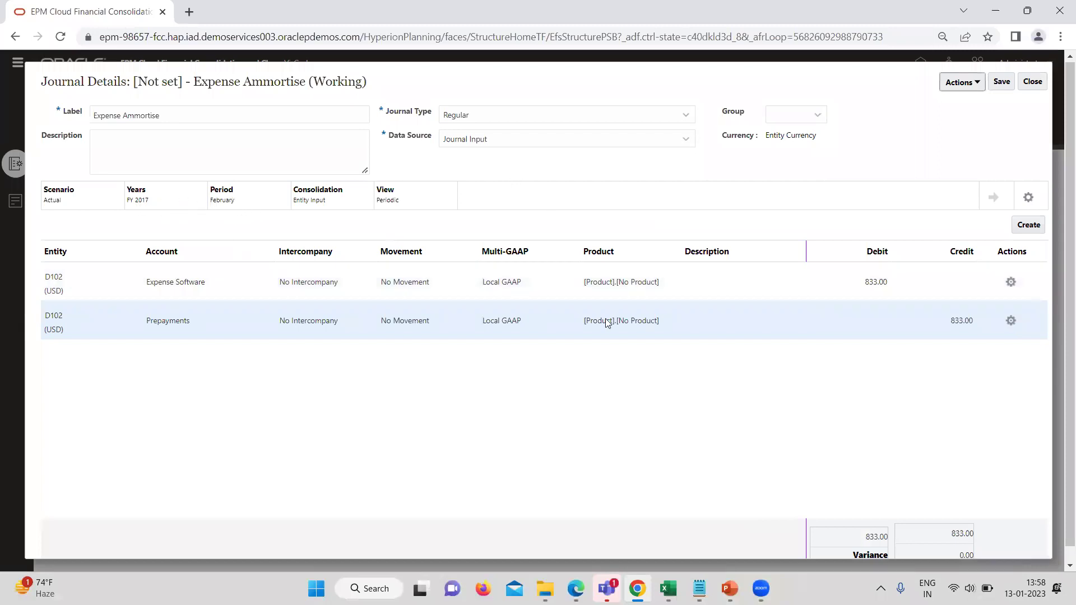
# Step: Save the February FY 2017 Expense Ammortise journal and submit it without comments or attachments
pyautogui.click(1008, 83)
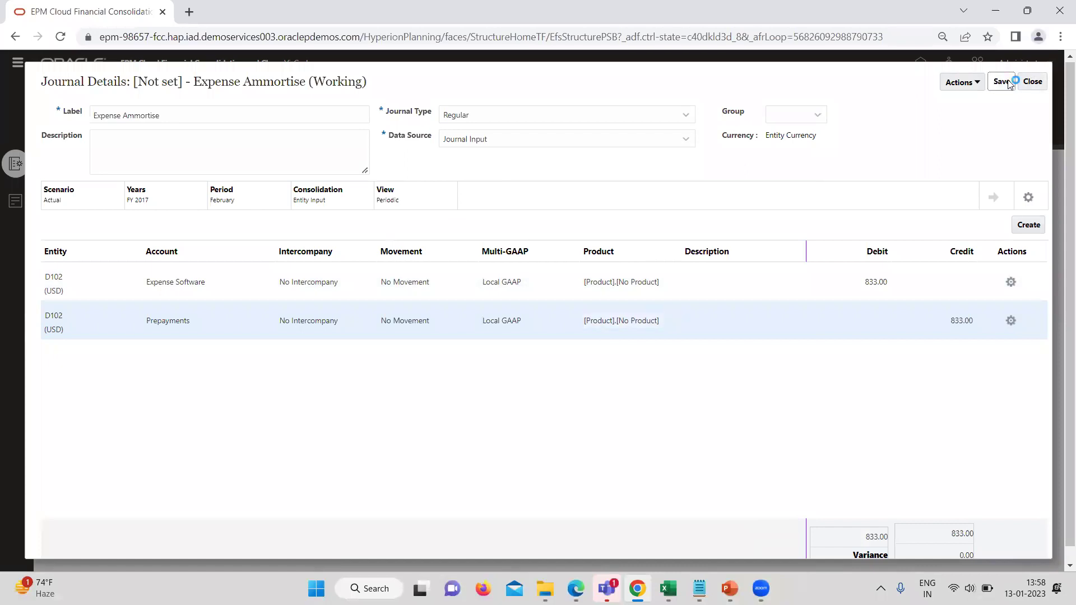
pyautogui.click(978, 84)
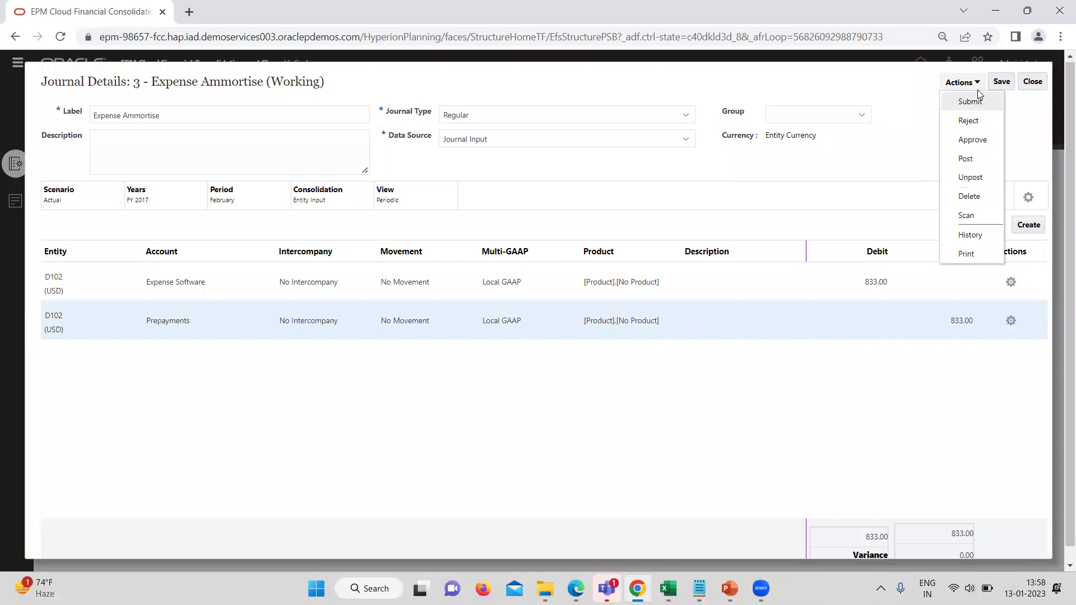
pyautogui.click(978, 102)
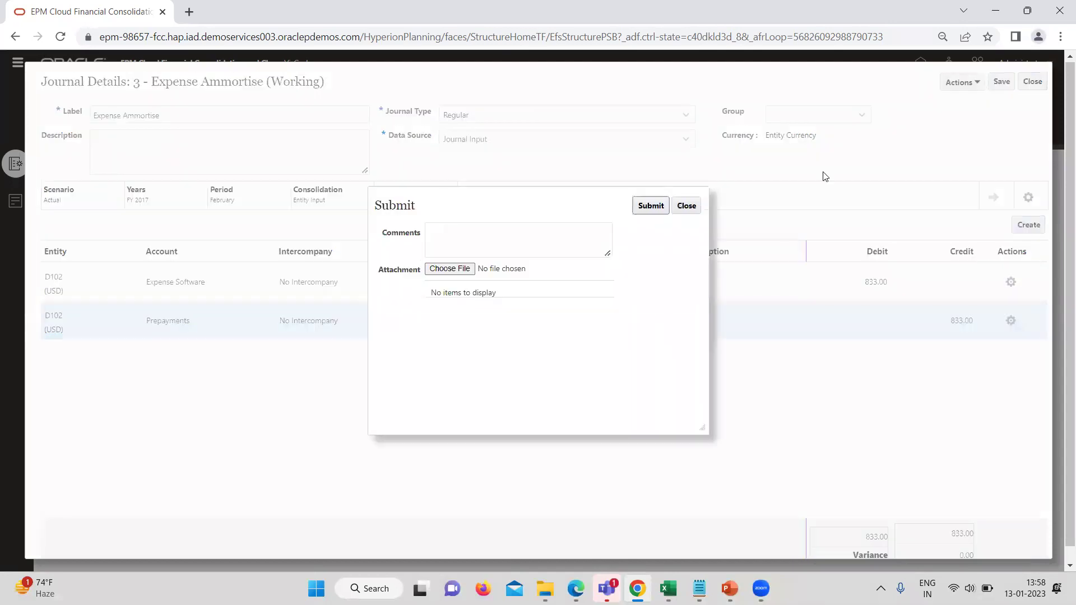
pyautogui.click(652, 206)
# Step: Approve the submitted Expense Ammortise journal for February FY 2017 without comments or attachments
pyautogui.click(973, 84)
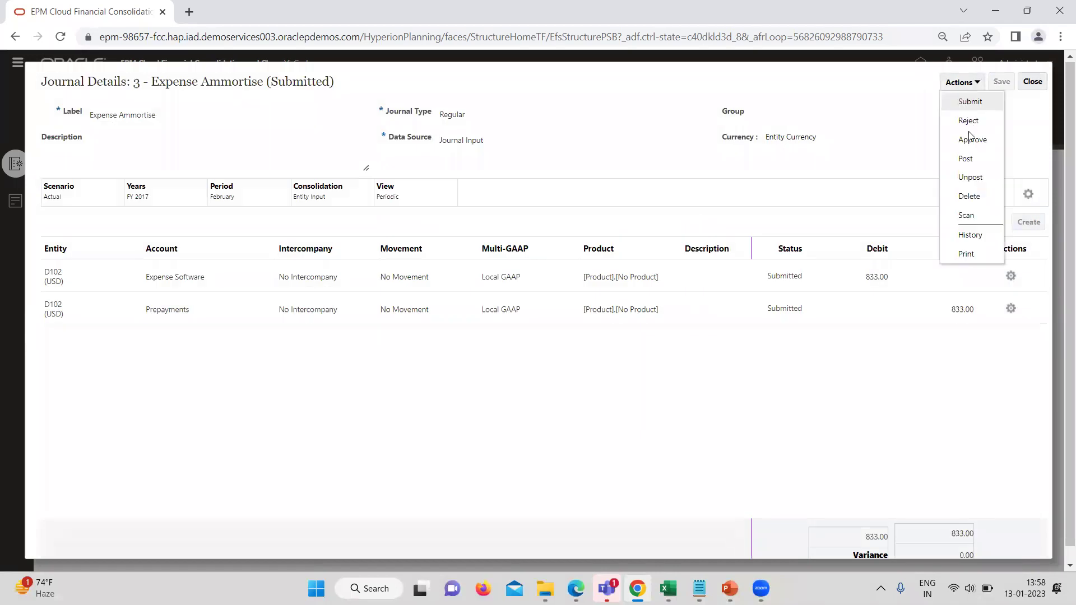
pyautogui.click(970, 140)
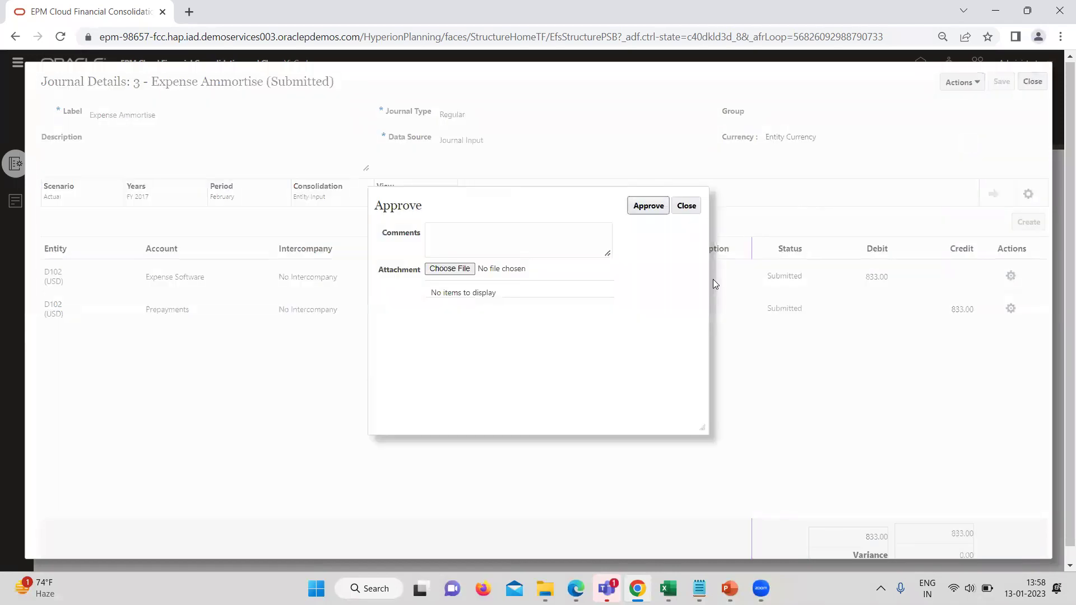
pyautogui.click(648, 206)
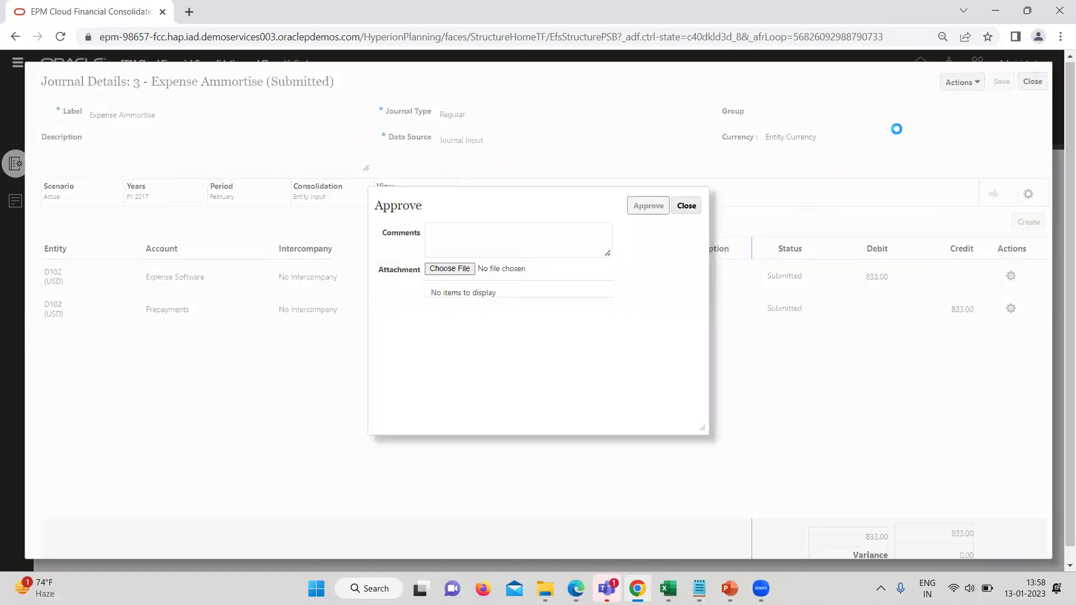
# Step: Post the approved February Expense Ammortise journal and close its details
pyautogui.click(961, 82)
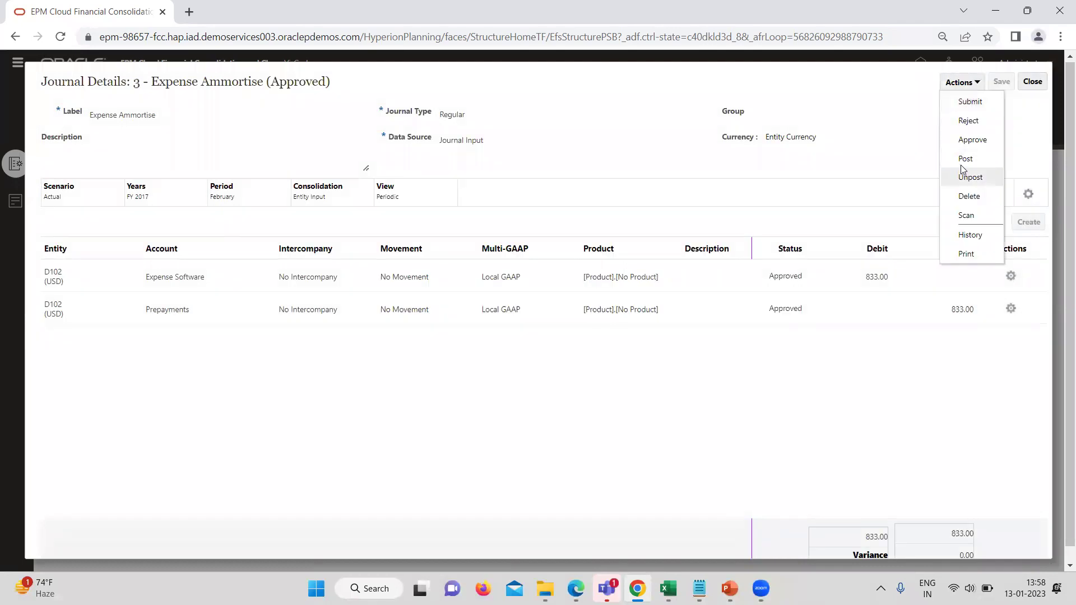
pyautogui.click(964, 159)
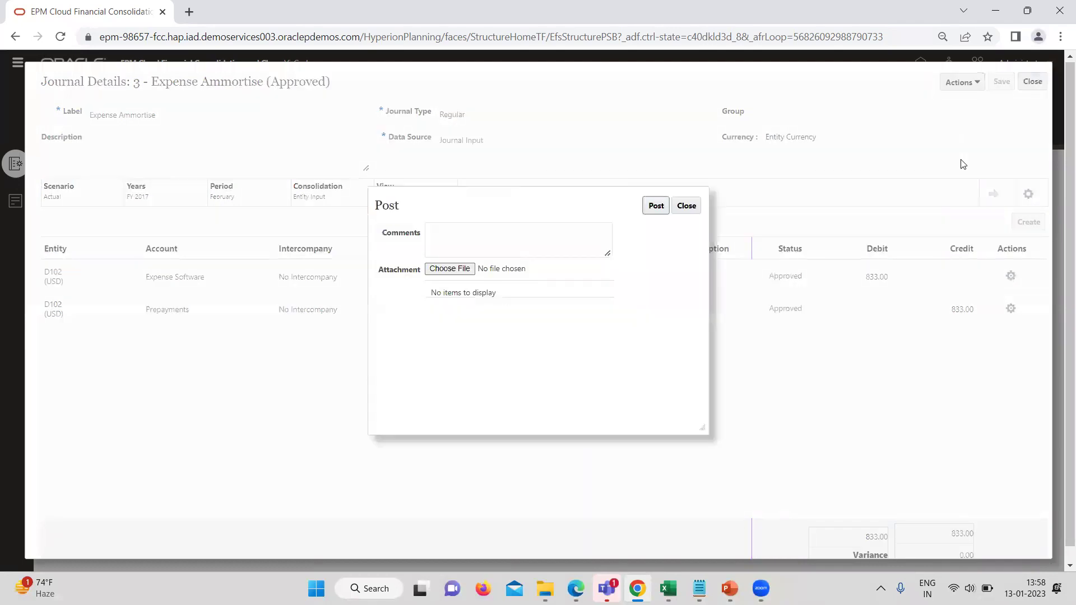
pyautogui.click(666, 206)
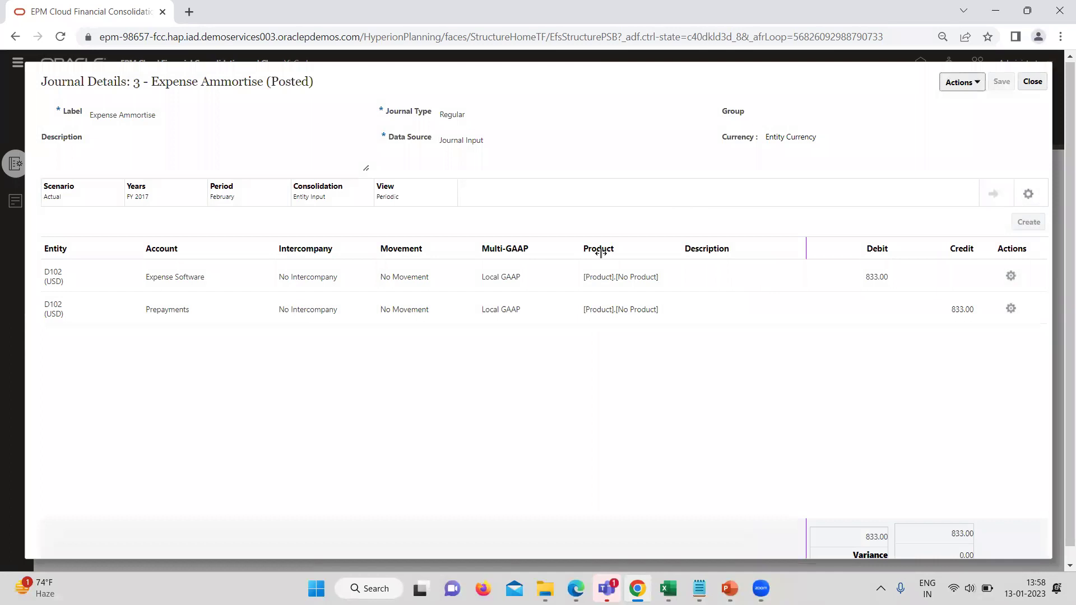
pyautogui.click(976, 83)
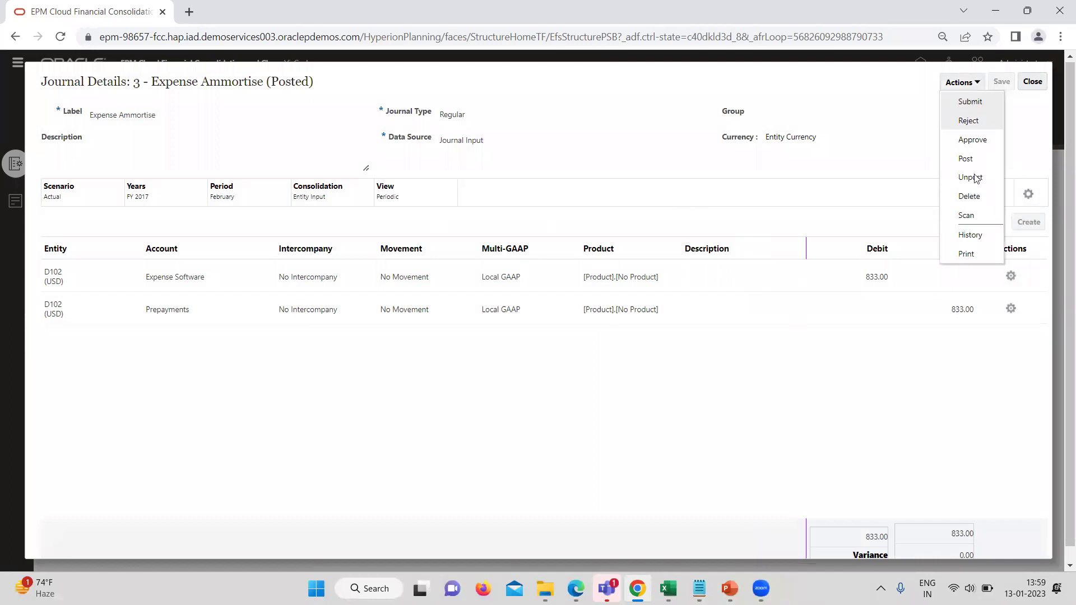
pyautogui.click(861, 356)
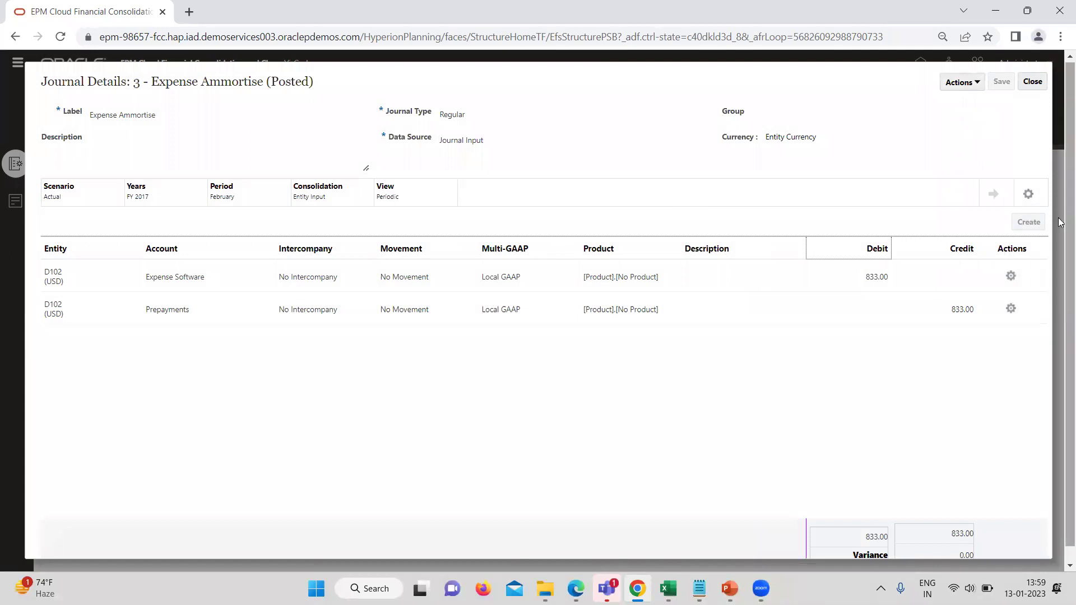
pyautogui.click(1034, 82)
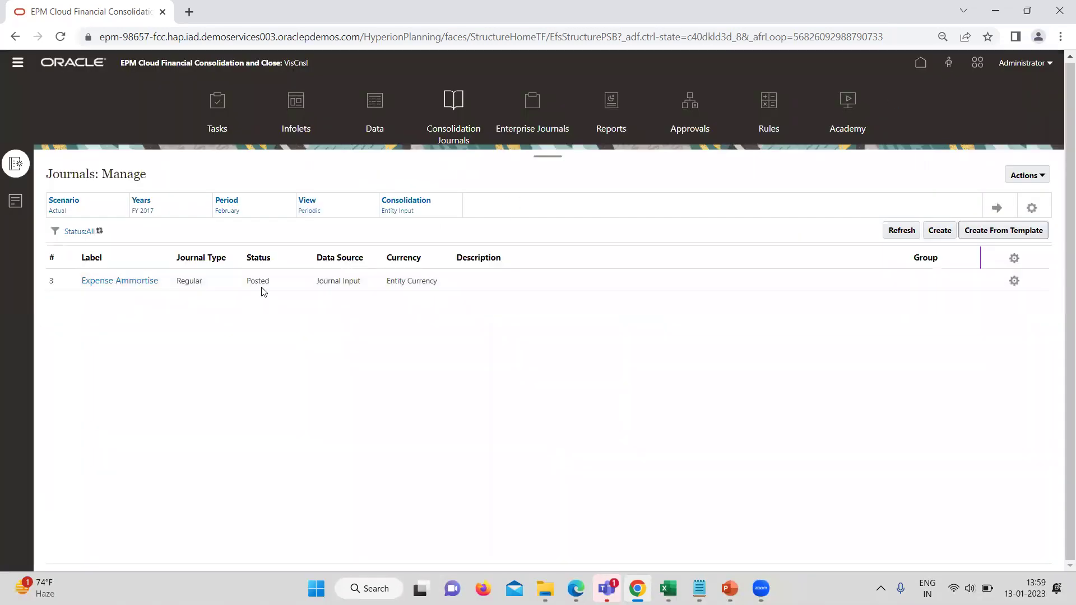
# Step: Change the journal list's point of view period to January of FY 2017 and load its journals
pyautogui.click(216, 212)
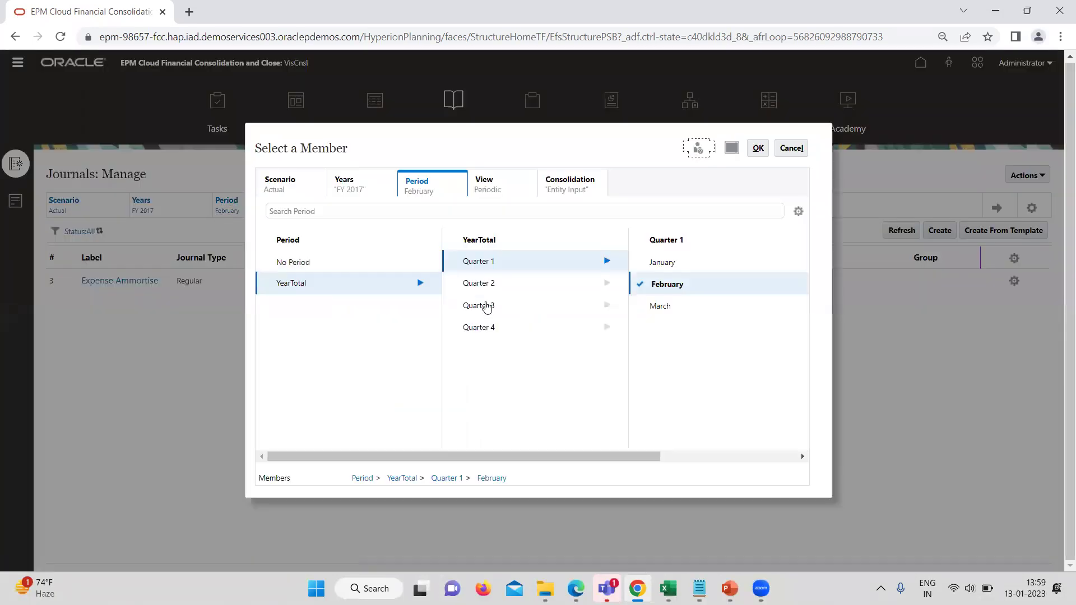
pyautogui.click(656, 263)
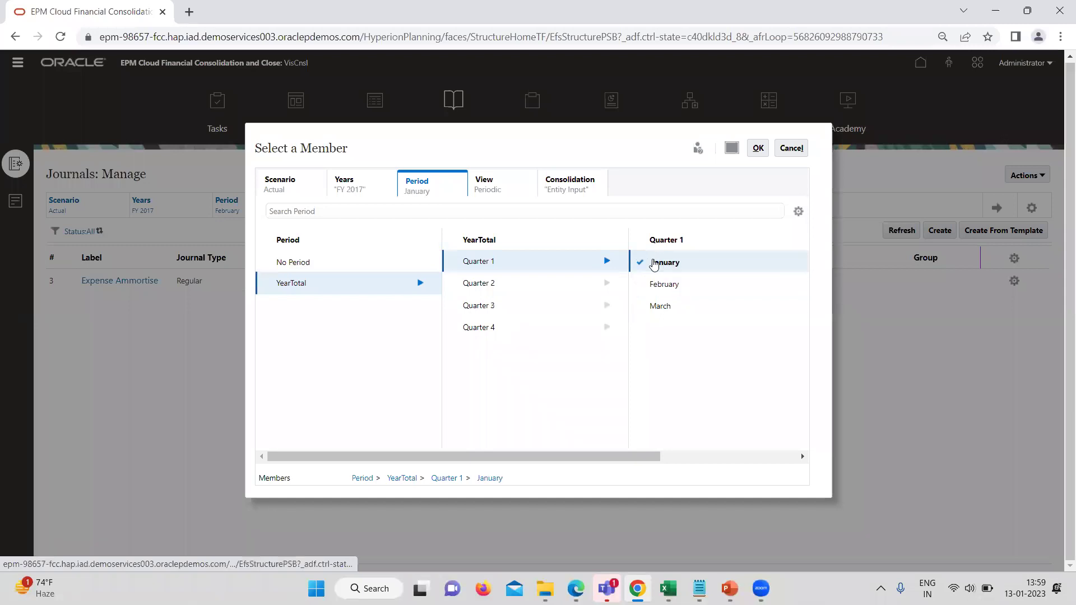
pyautogui.click(765, 148)
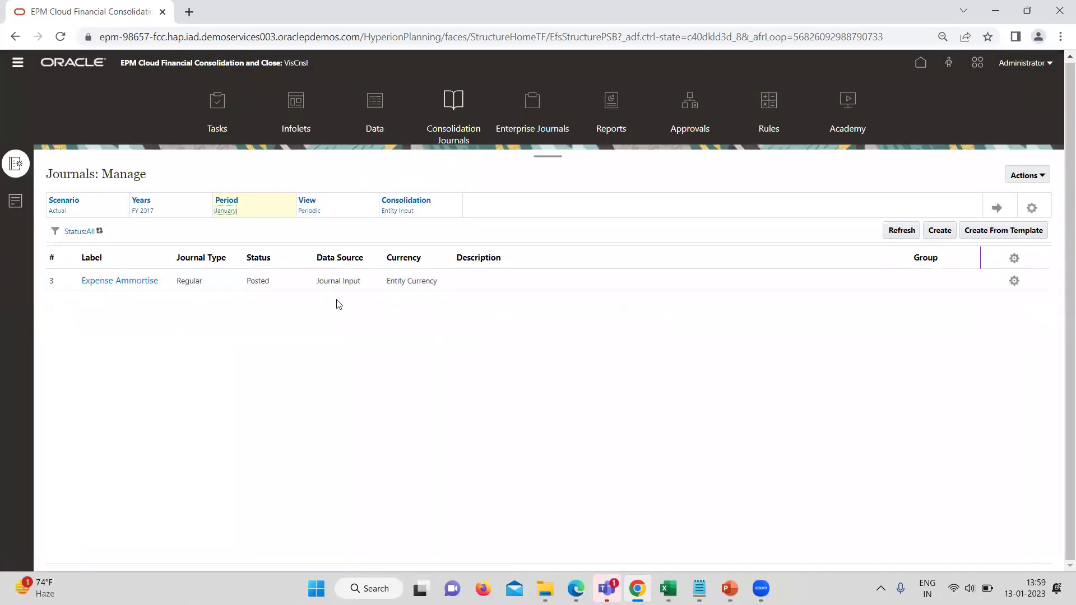
pyautogui.click(992, 209)
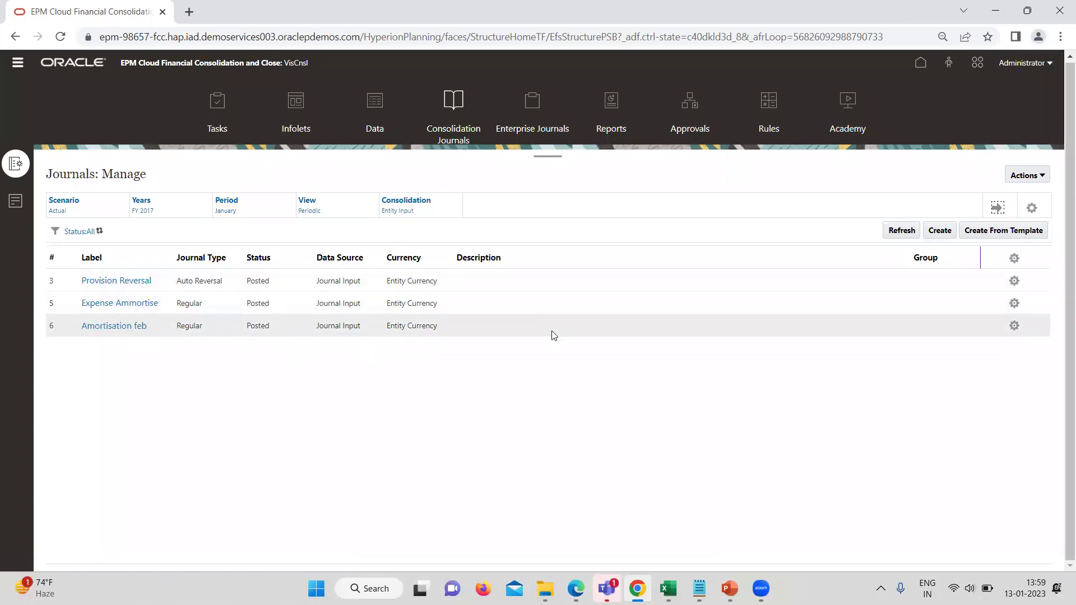
# Step: Unpost the Amortisation feb journal in January FY 2017 and reject it without comments or attachments
pyautogui.click(1015, 326)
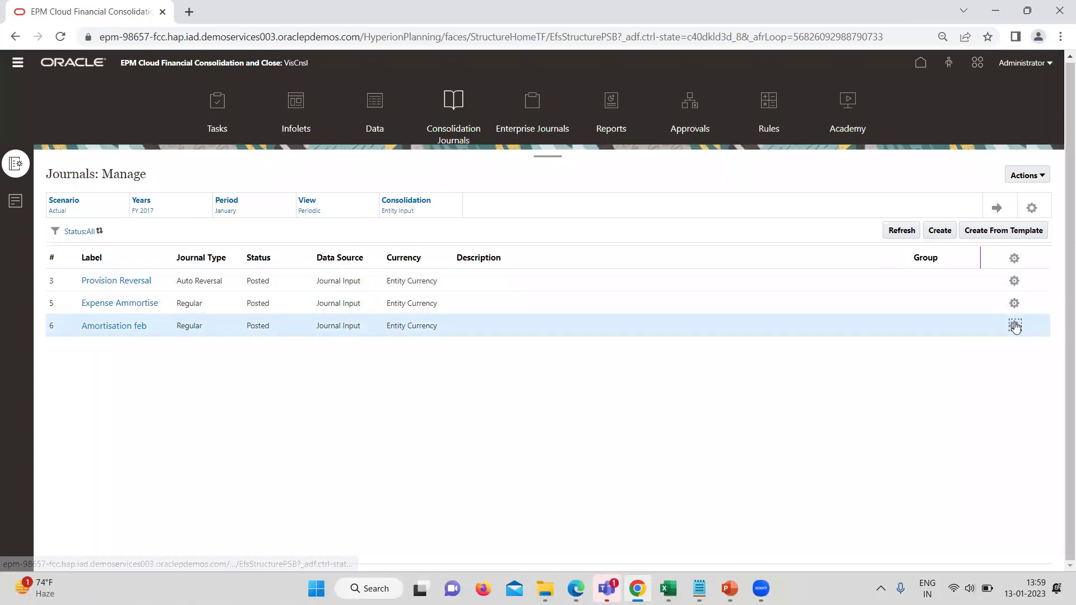
pyautogui.click(1015, 326)
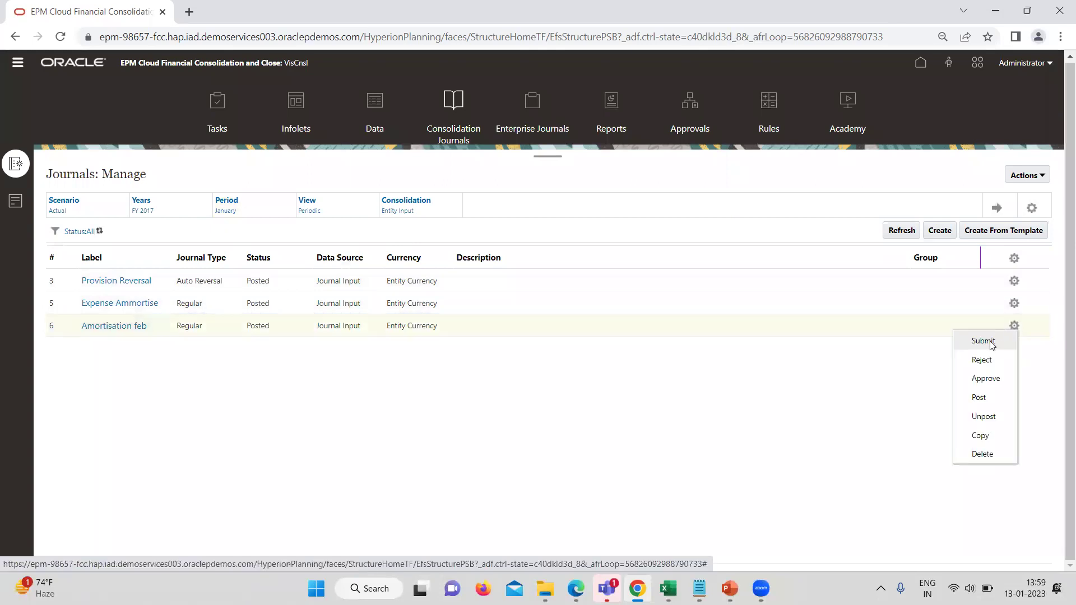
pyautogui.click(991, 415)
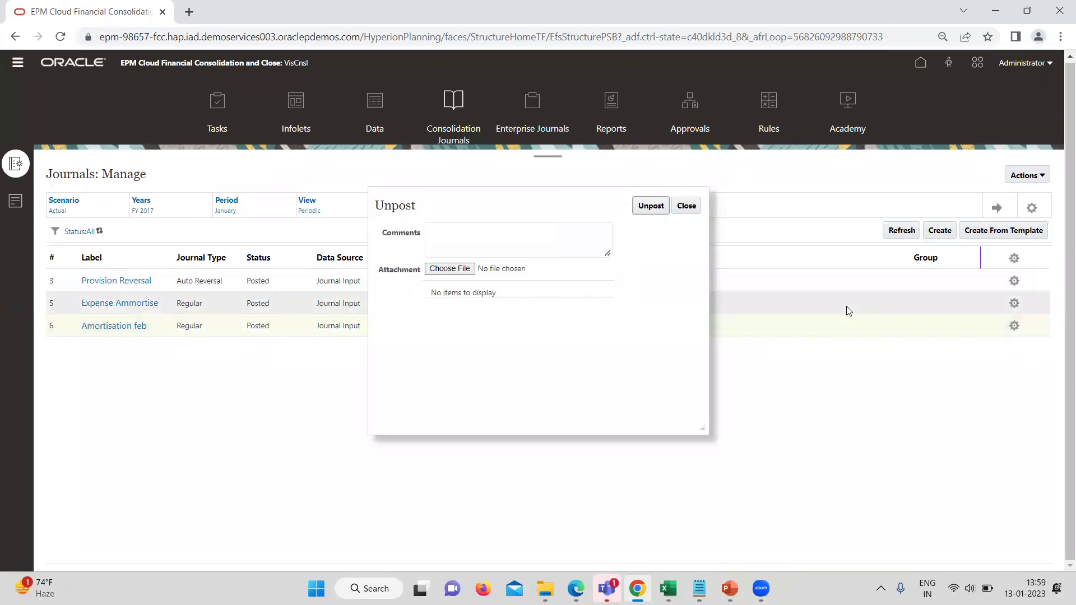
pyautogui.click(651, 208)
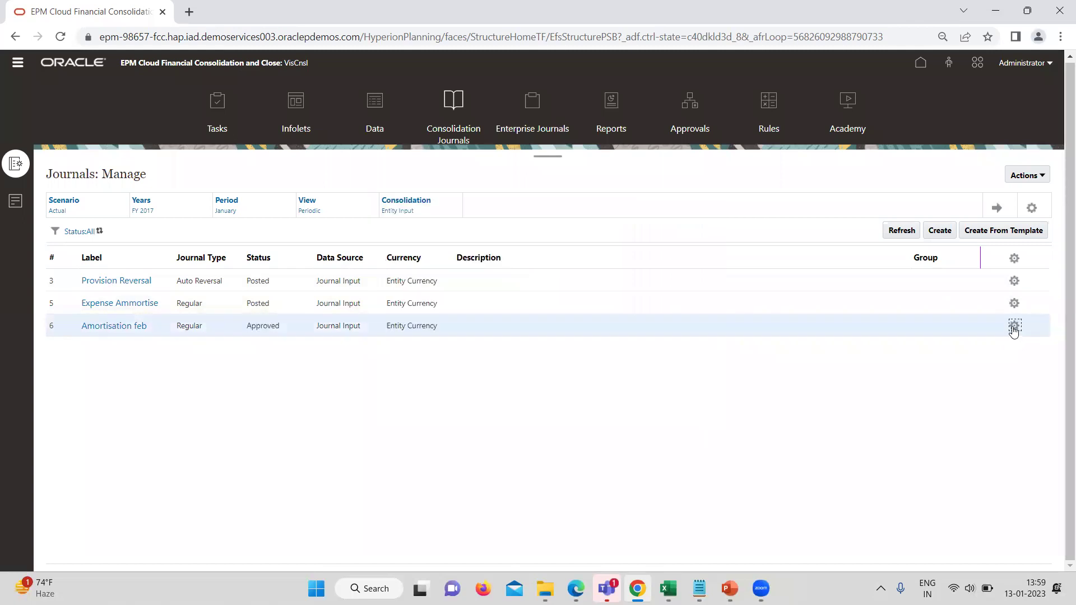
pyautogui.click(1015, 328)
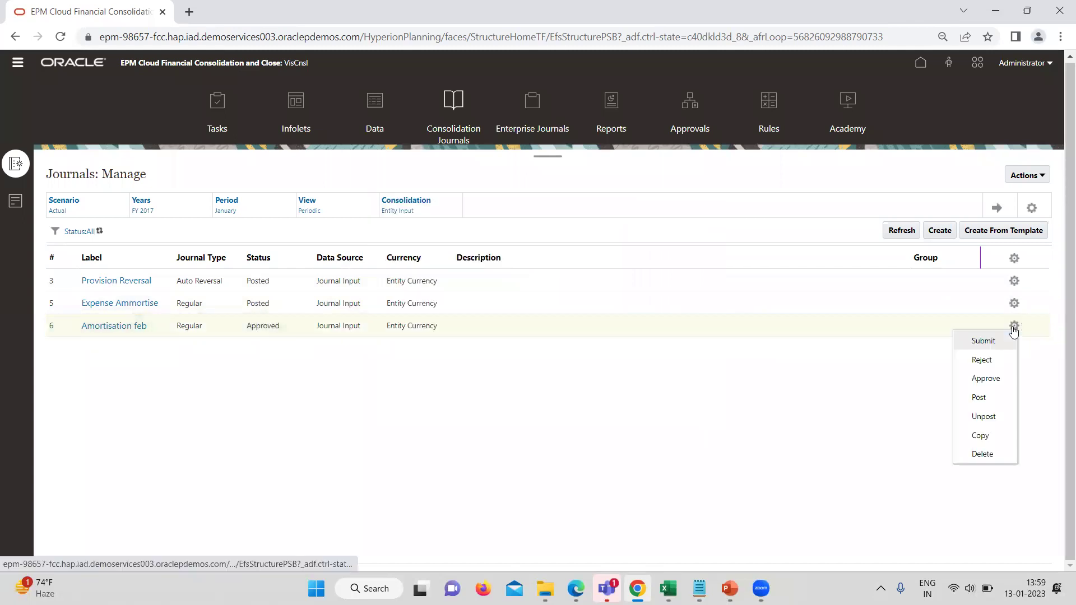
pyautogui.click(985, 360)
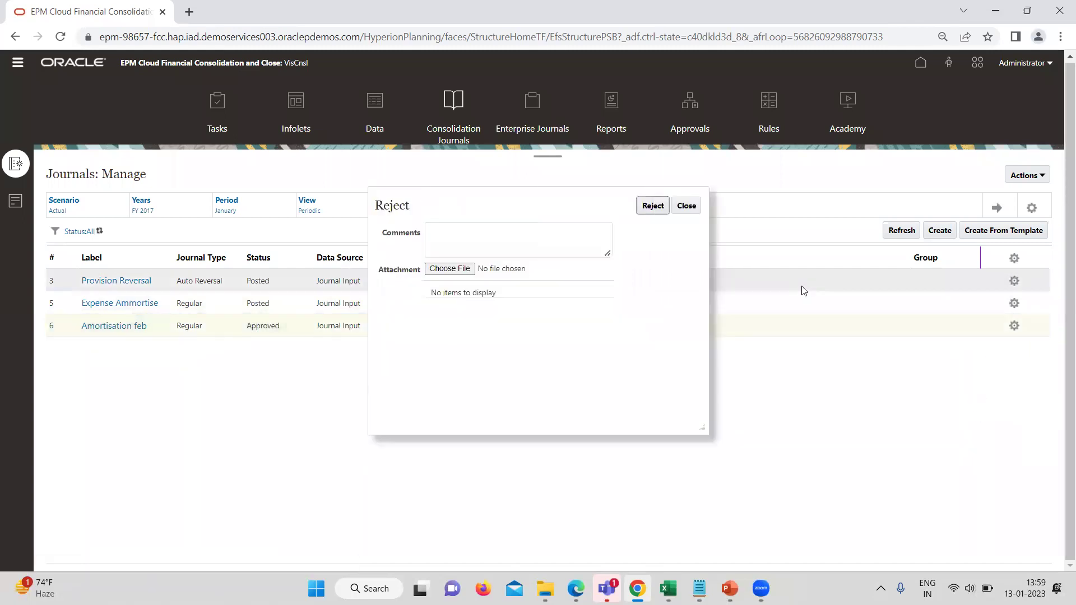
pyautogui.click(652, 206)
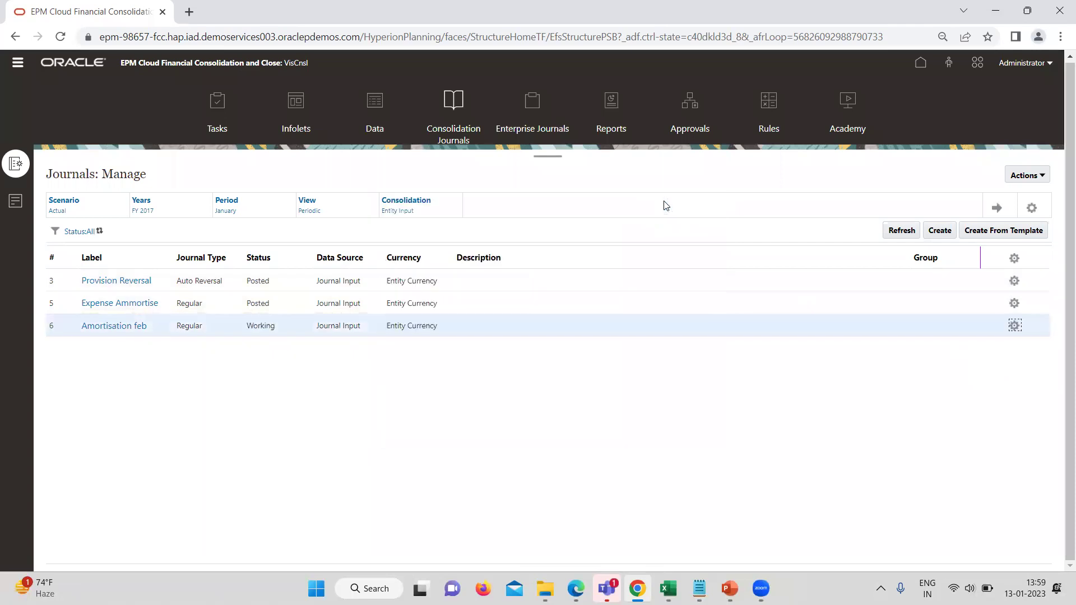
# Step: Delete the Amortisation feb journal from January FY 2017 and confirm the deletion
pyautogui.click(1016, 325)
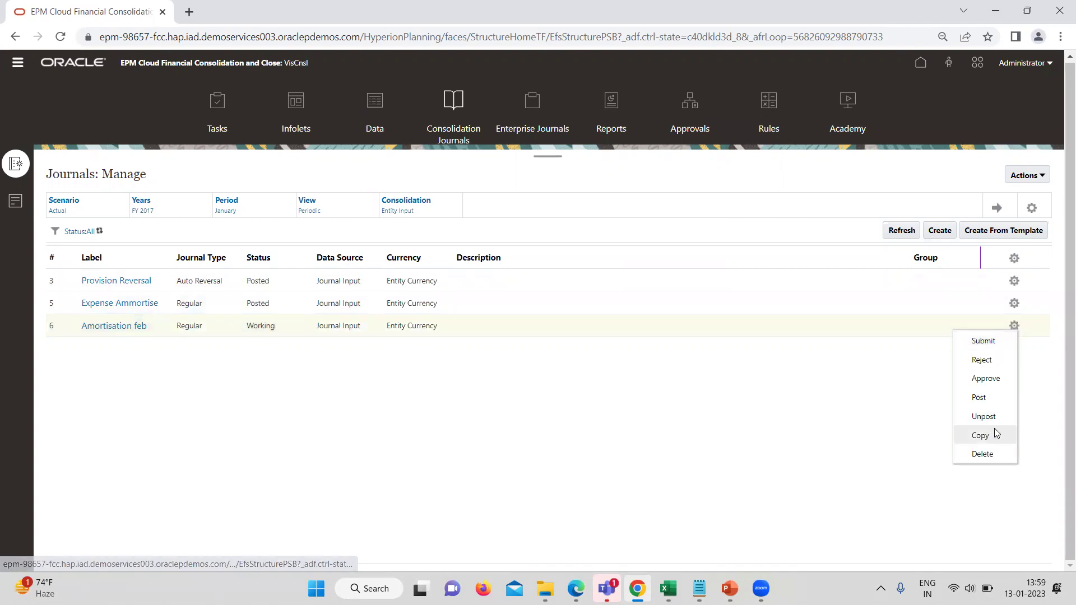
pyautogui.click(983, 454)
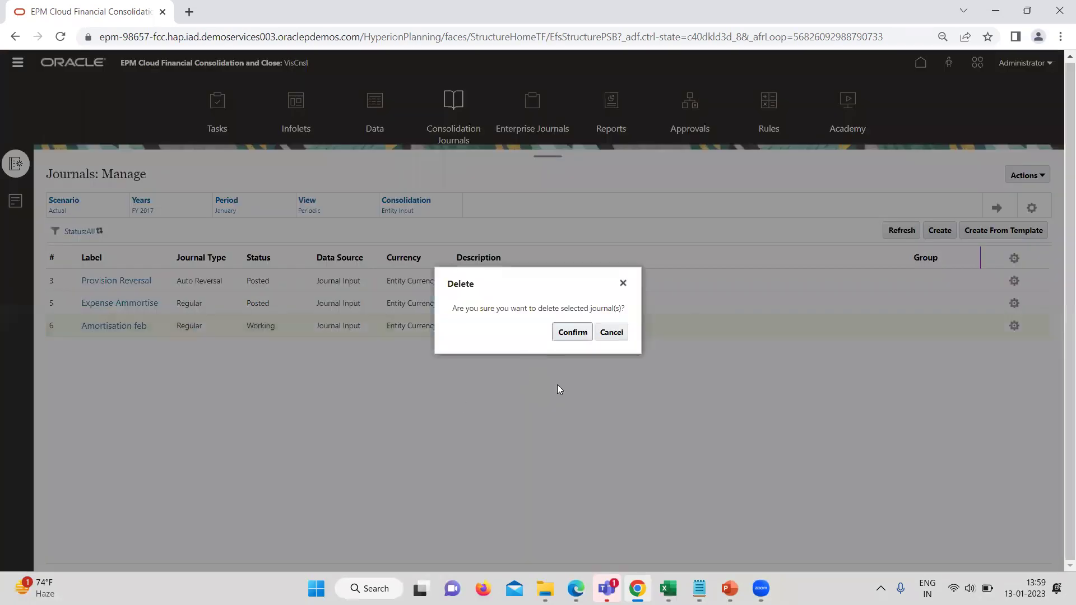
pyautogui.click(582, 330)
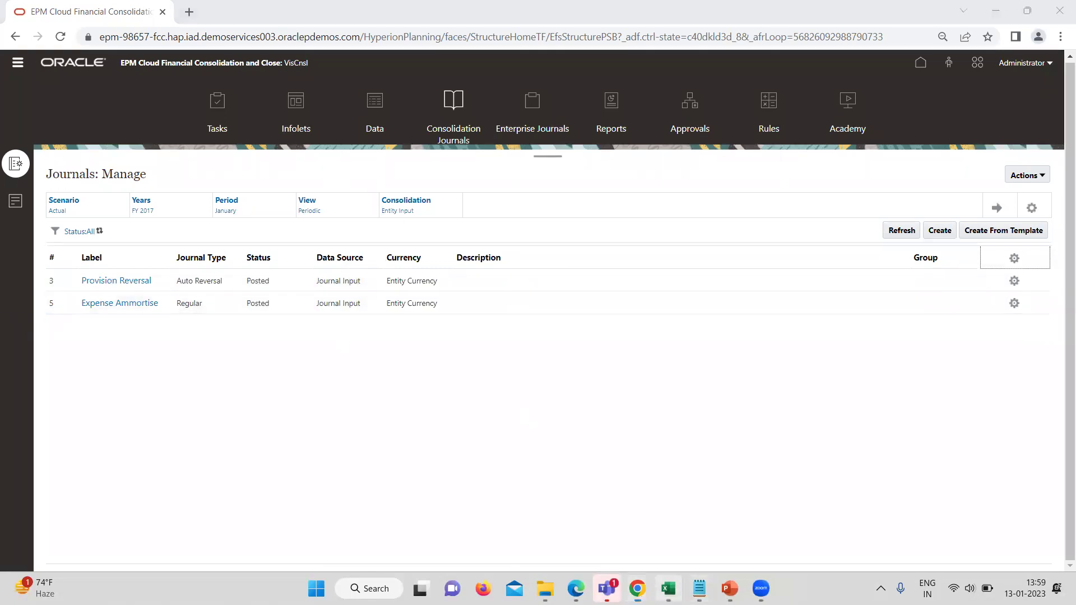
# Step: Switch to the Consolidation Journal workbook in Excel and refresh the Recurring sheet's ad hoc data
pyautogui.click(668, 589)
pyautogui.click(516, 491)
pyautogui.click(514, 437)
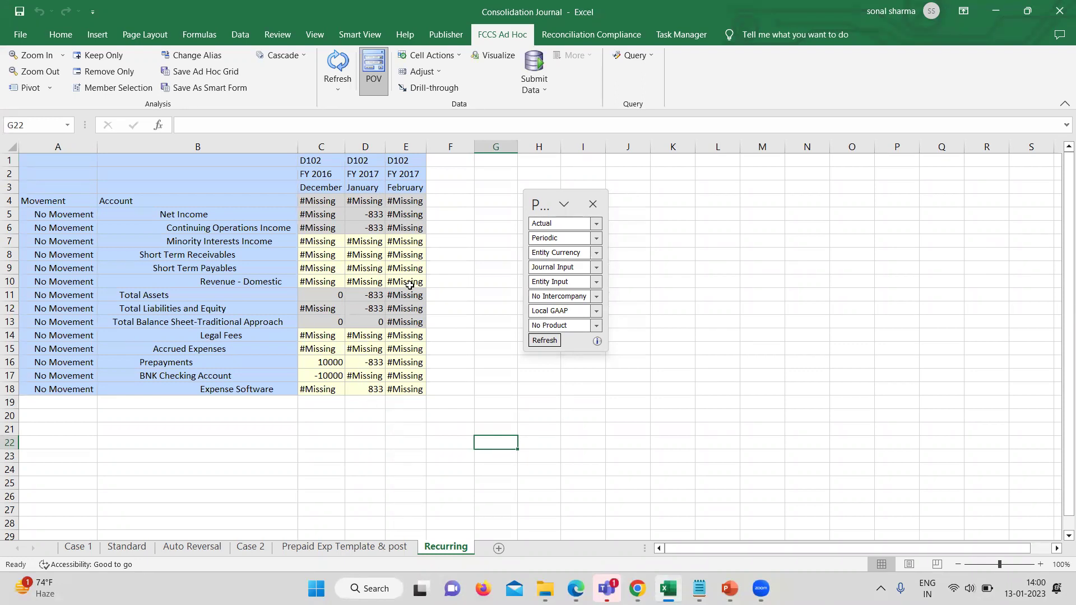
pyautogui.click(554, 340)
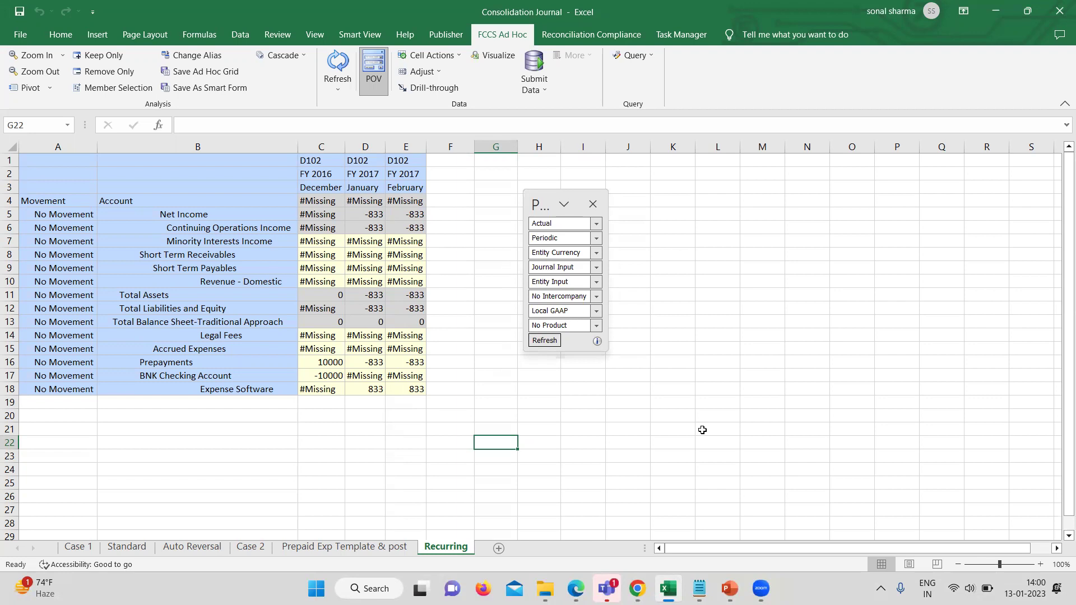
# Step: Review the auto reversal entries on the Case 1 sheet and the journal template entries on the Case 2 sheet
pyautogui.click(78, 548)
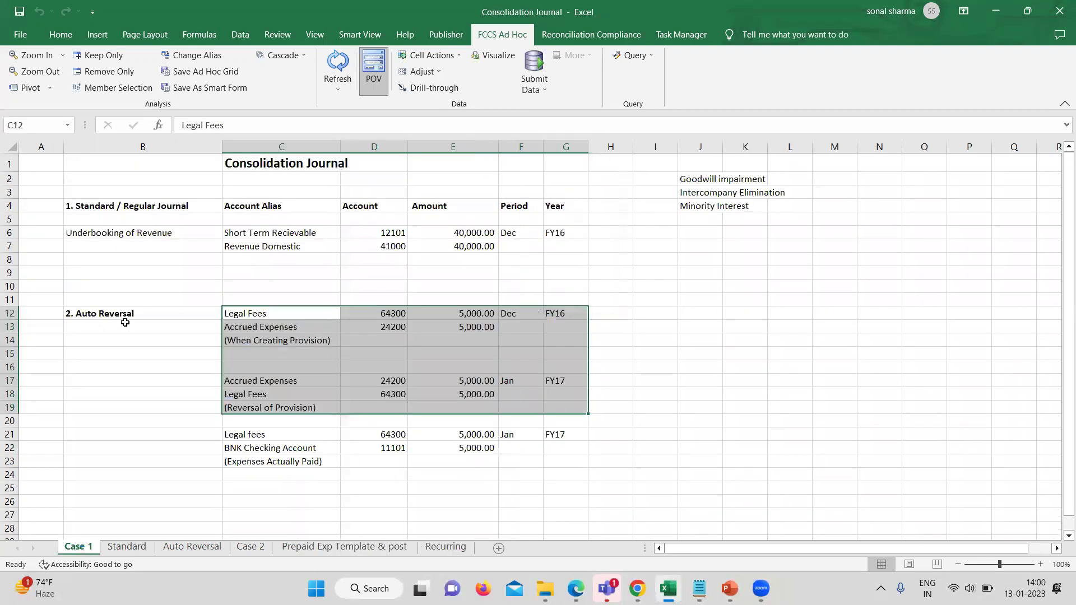
pyautogui.click(160, 315)
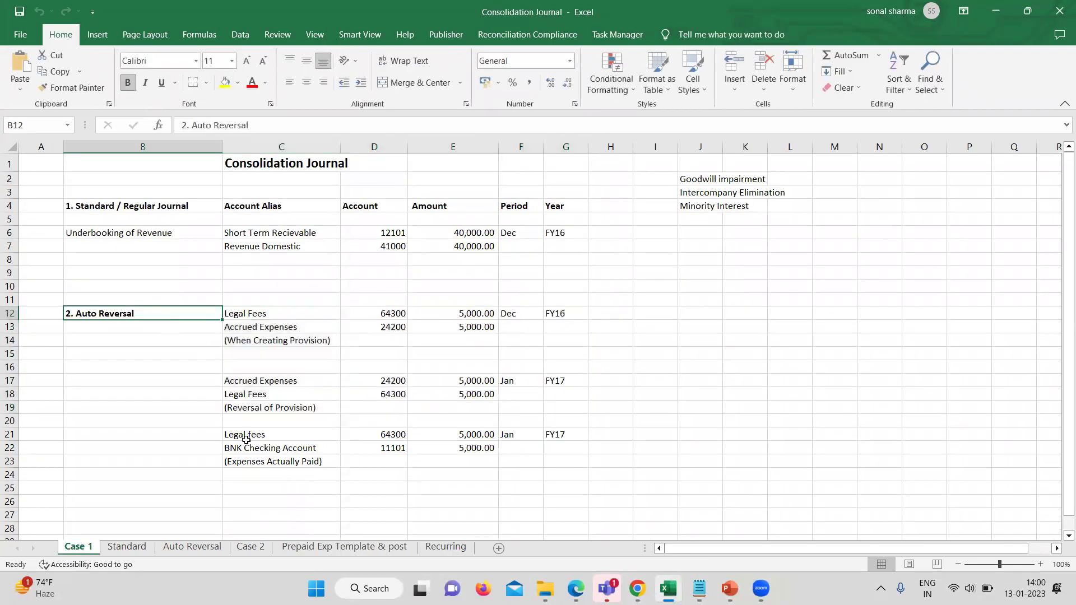
pyautogui.click(281, 548)
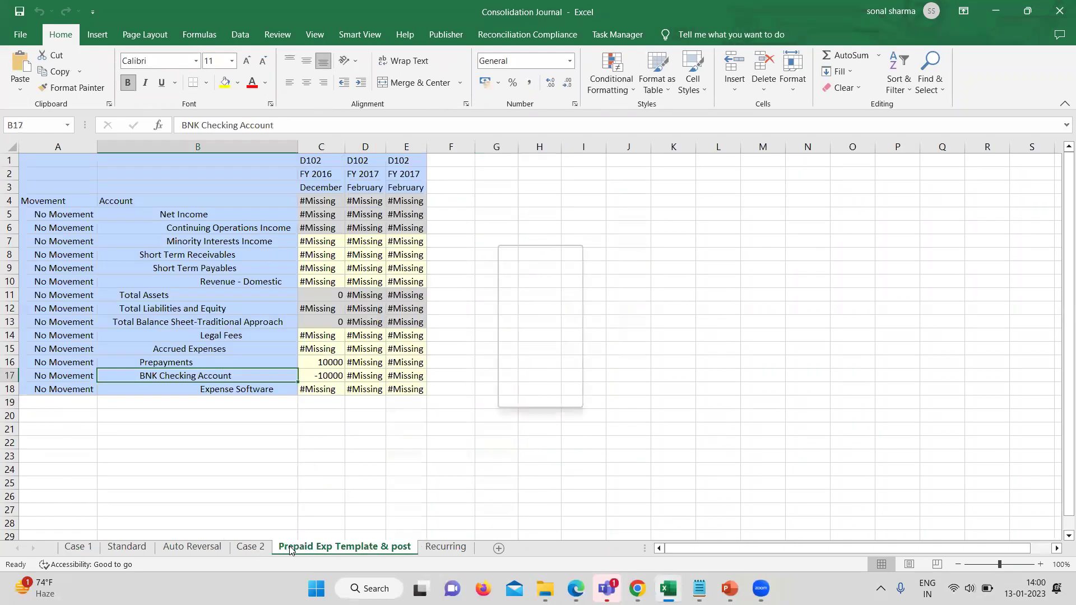
pyautogui.click(267, 548)
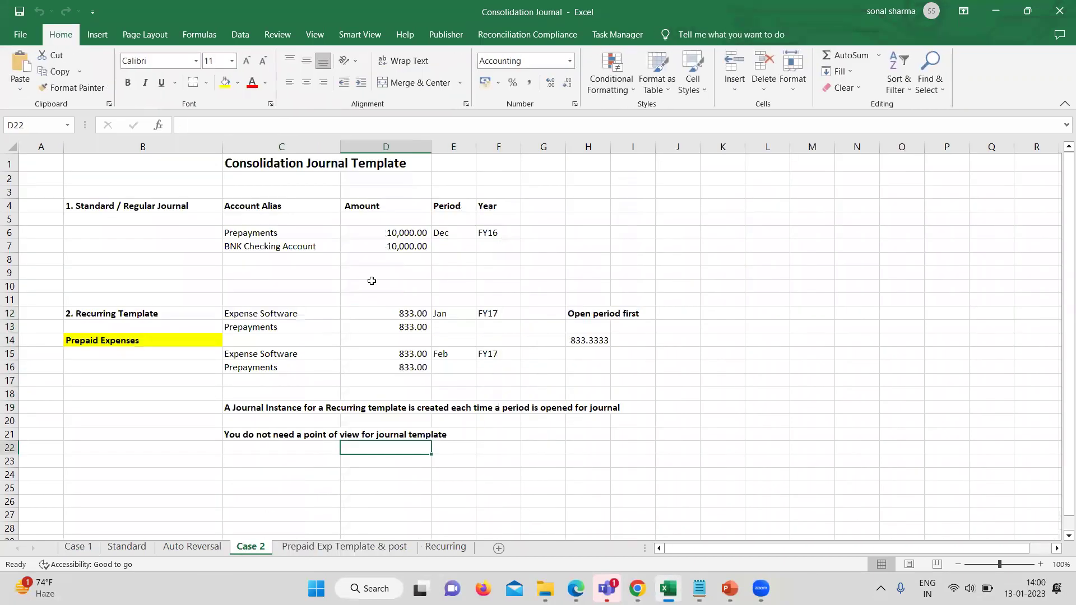